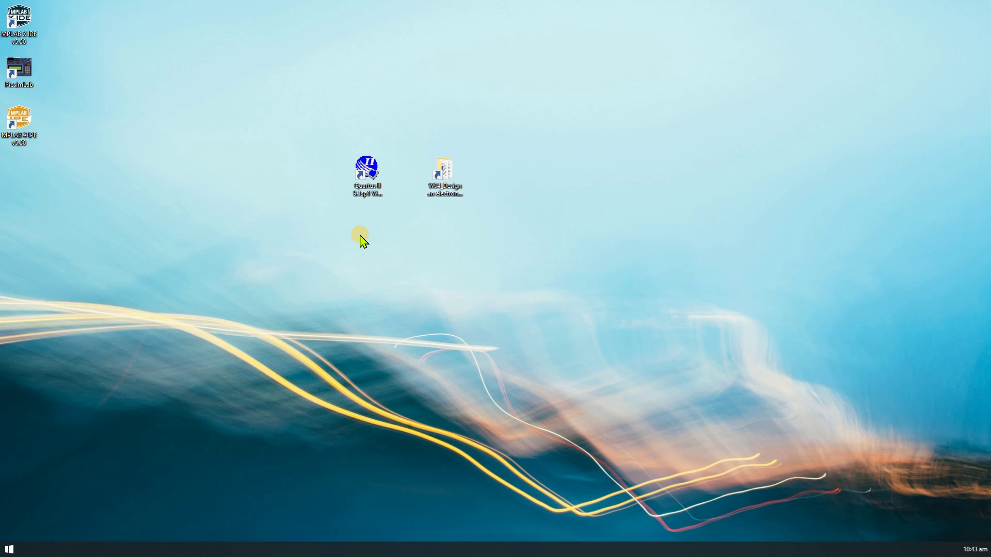
# Step: Open Quartus_Functional Simulation with Schematic Design Entry.docx from the W04_Design an electronic adder folder on the desktop and maximize its window
pyautogui.doubleClick(442, 190)
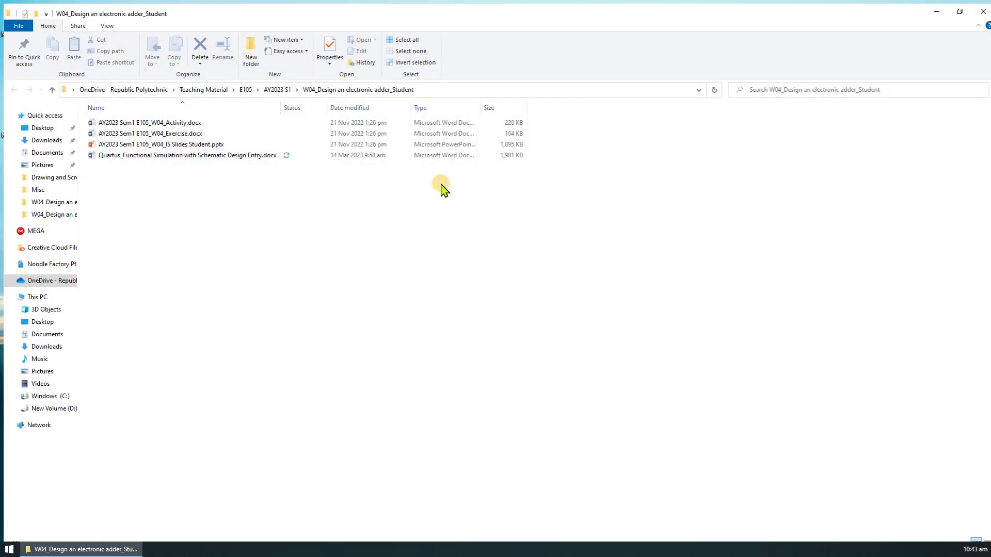
pyautogui.click(175, 156)
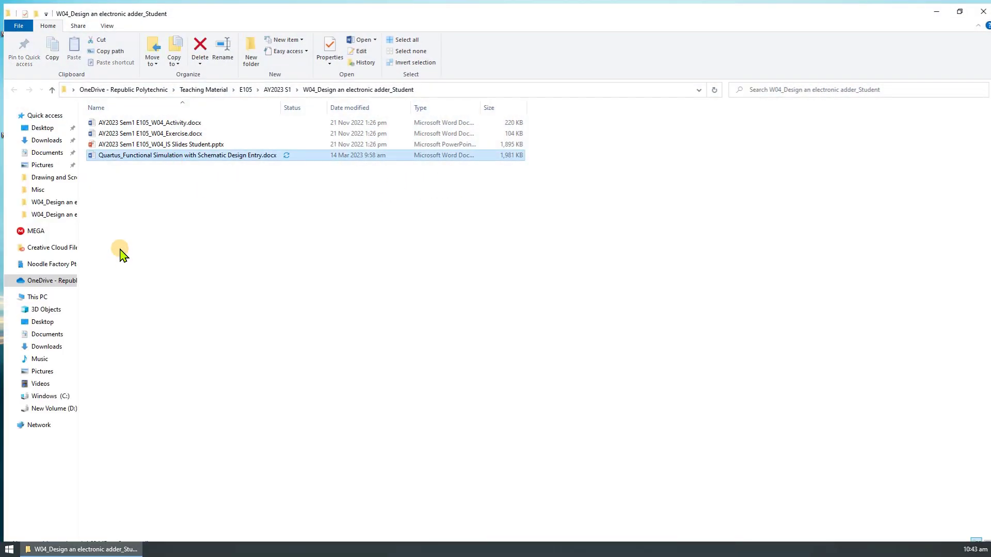
pyautogui.doubleClick(130, 155)
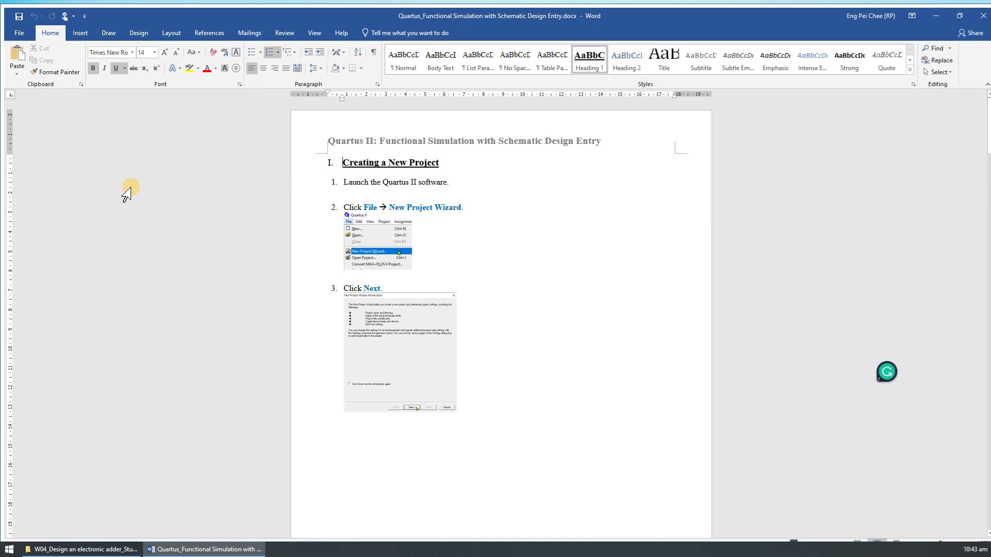
pyautogui.doubleClick(679, 17)
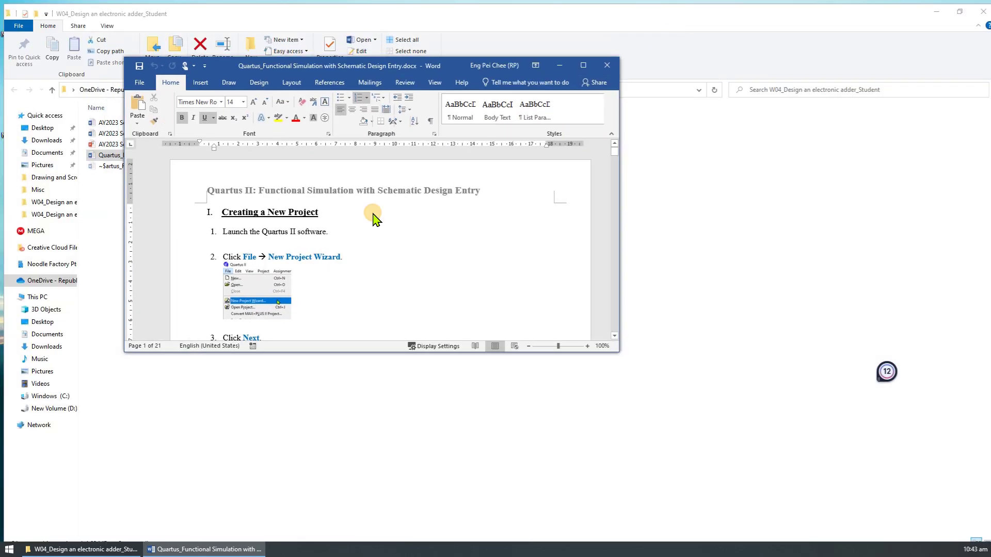
pyautogui.click(578, 64)
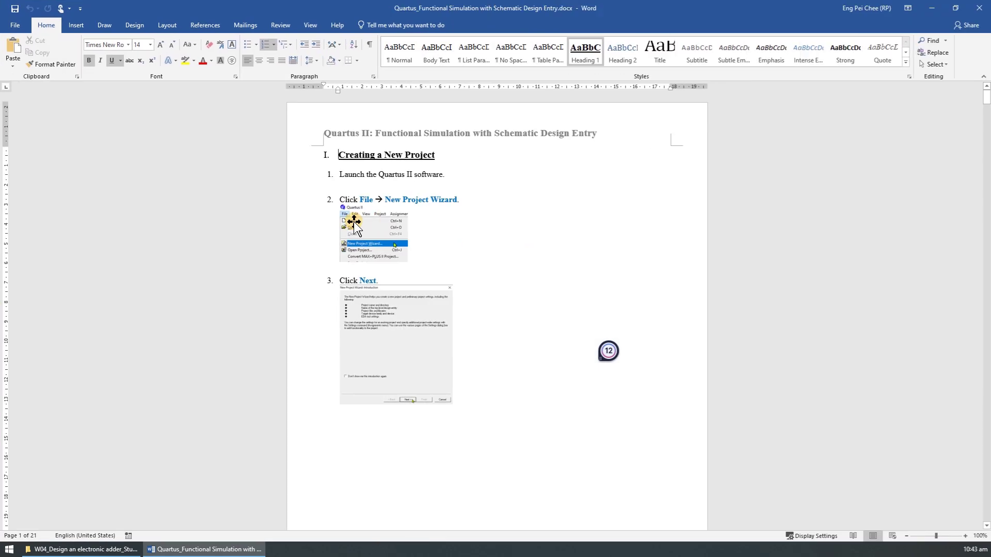
# Step: Show the Navigation Pane in the document and mark the word "Launch" in the first instruction
pyautogui.click(312, 26)
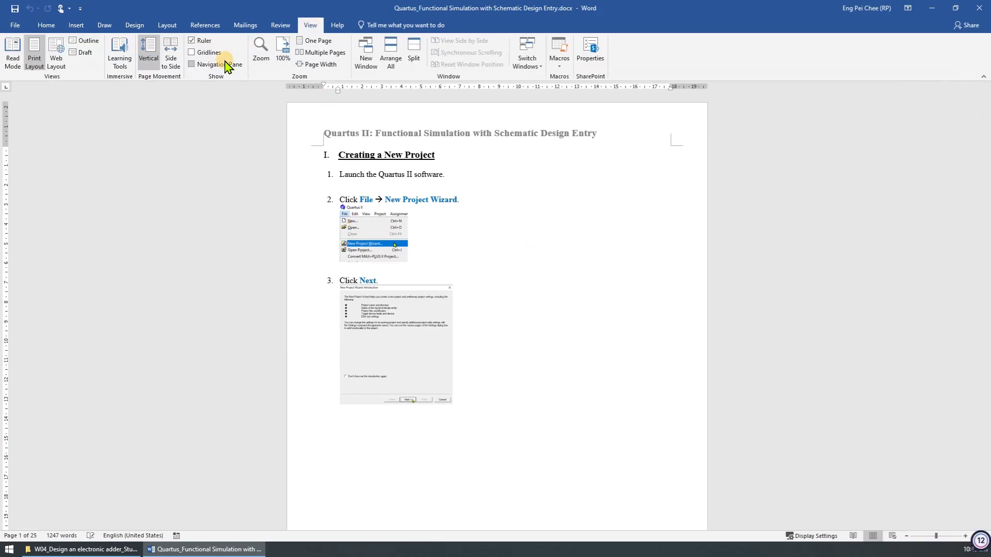
pyautogui.click(211, 64)
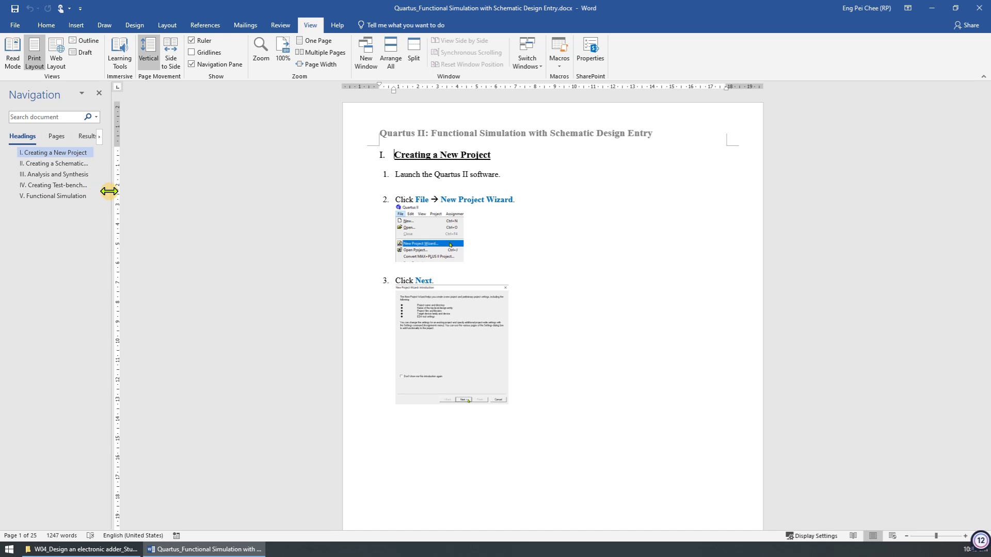
pyautogui.doubleClick(406, 175)
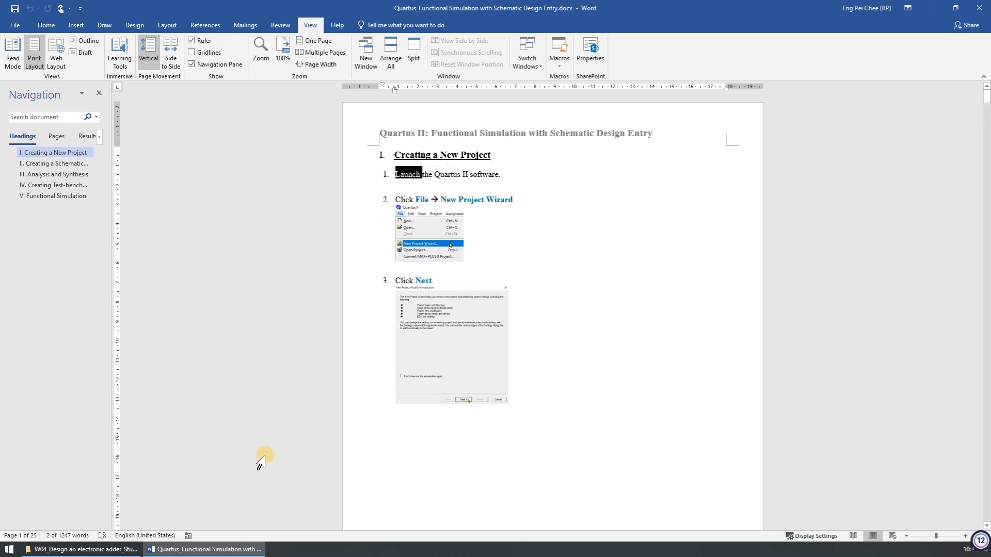
# Step: Launch Quartus II from the desktop and dismiss its Getting Started screen
pyautogui.press('super+d')
pyautogui.click(380, 190)
pyautogui.doubleClick(379, 184)
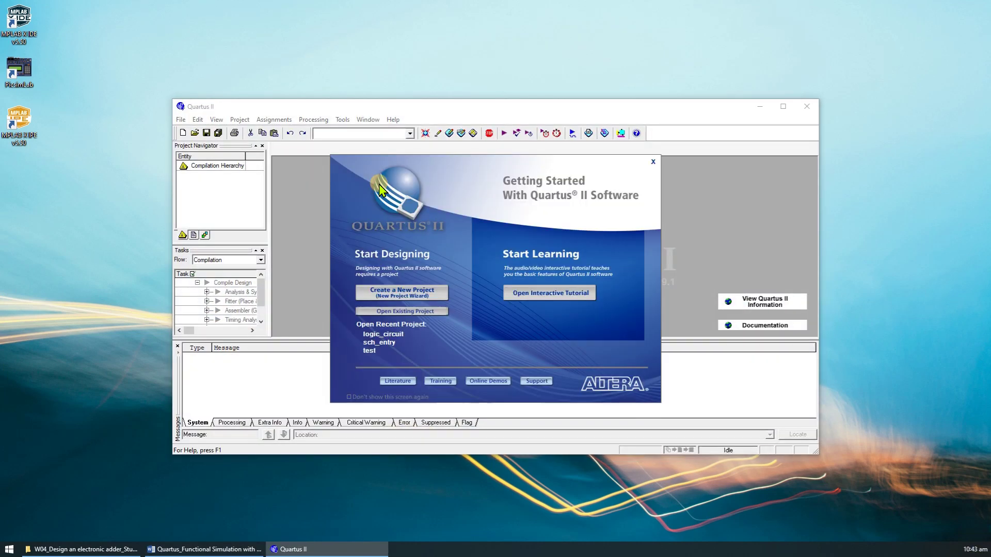
pyautogui.click(654, 162)
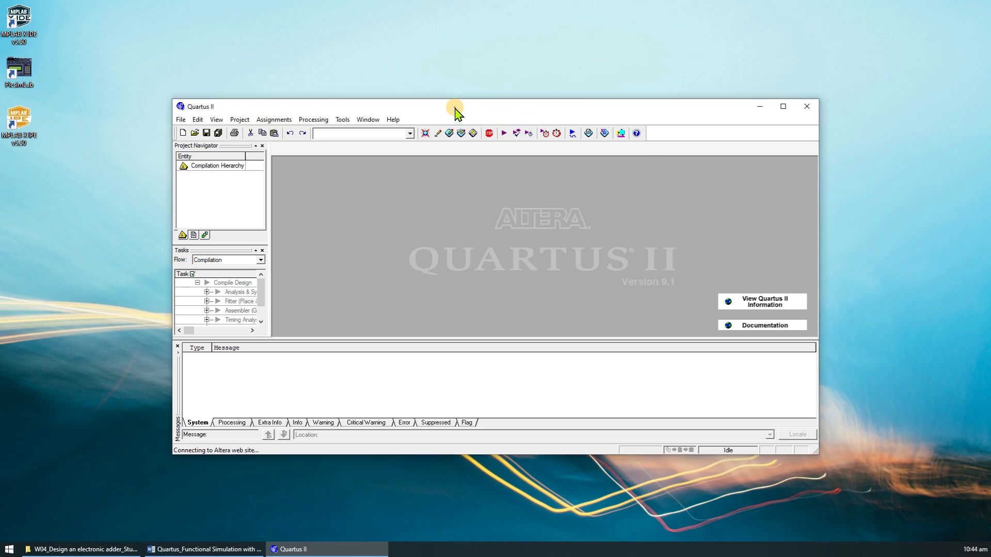
# Step: Arrange the Word instructions and Quartus II side by side, and narrow the document's Navigation Pane
pyautogui.moveTo(452, 110); pyautogui.dragTo(979, 281)
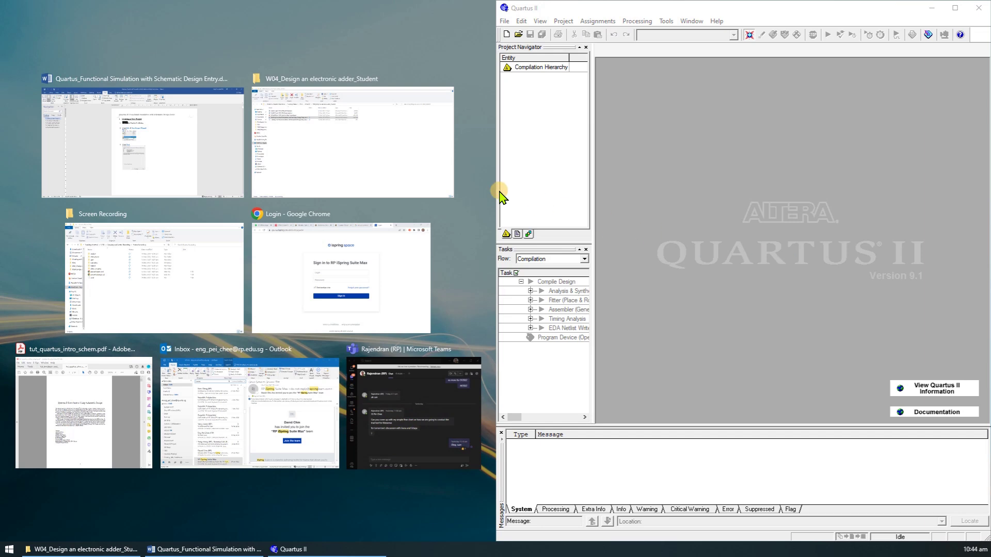
pyautogui.click(161, 139)
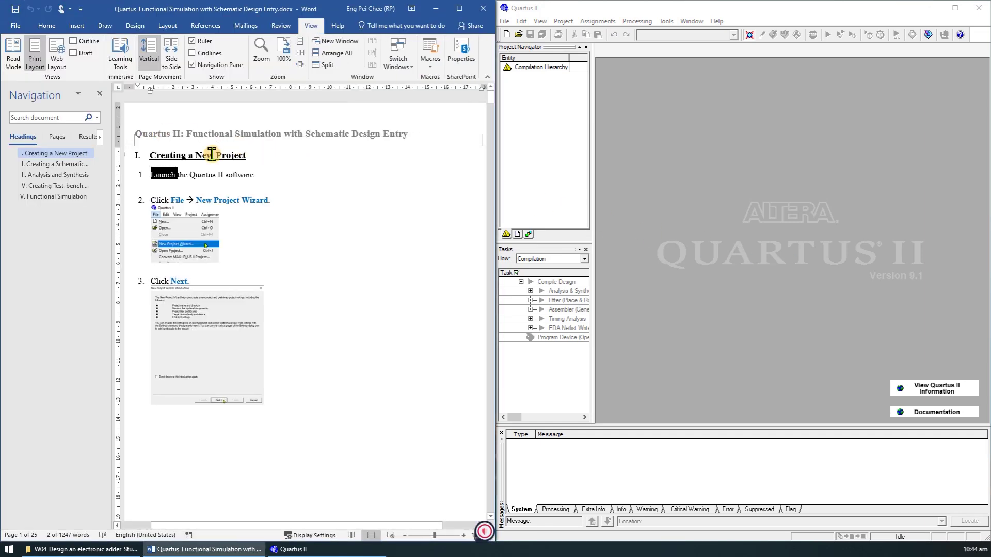
pyautogui.moveTo(110, 180); pyautogui.dragTo(78, 183)
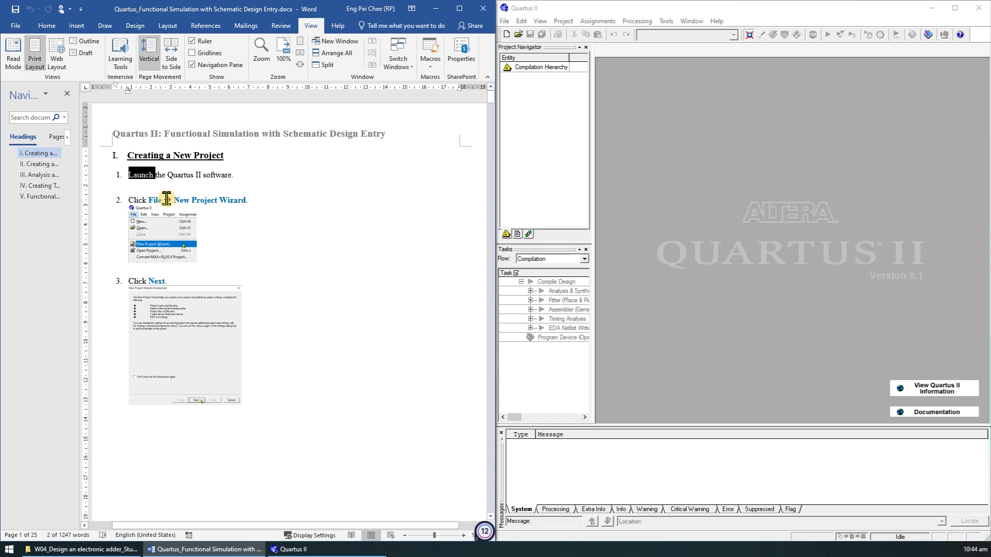
# Step: Start the New Project Wizard in Quartus II and continue past its introduction page
pyautogui.click(504, 22)
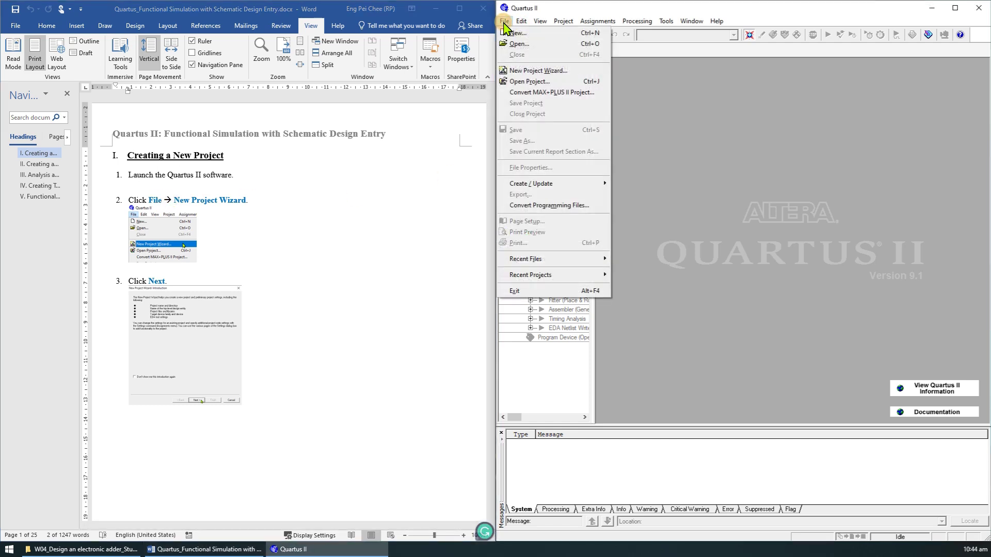
pyautogui.click(574, 76)
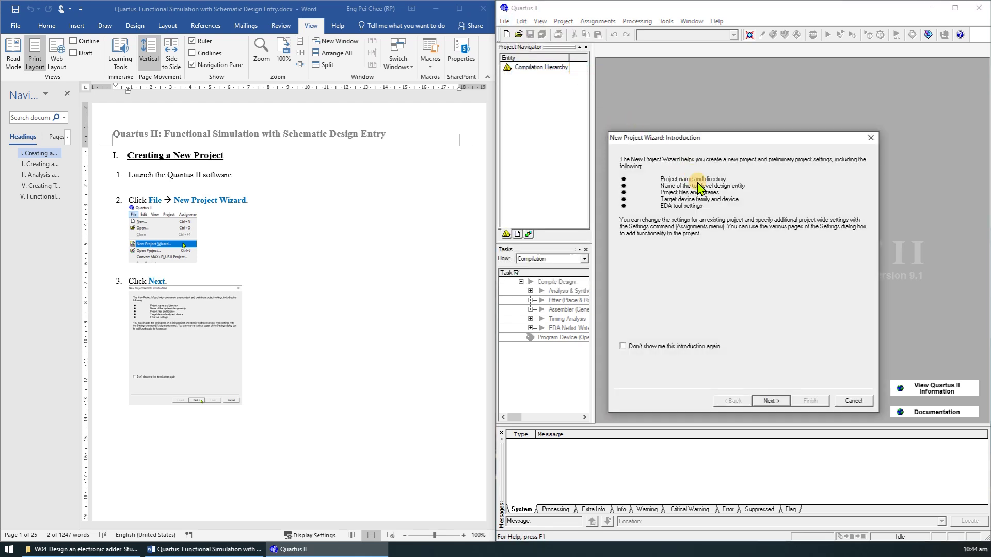
pyautogui.click(770, 401)
# Step: Copy the working directory D:\Quartus\schematic_entry from the Word instructions into the wizard's working directory
pyautogui.scroll(-6, 235, 356)
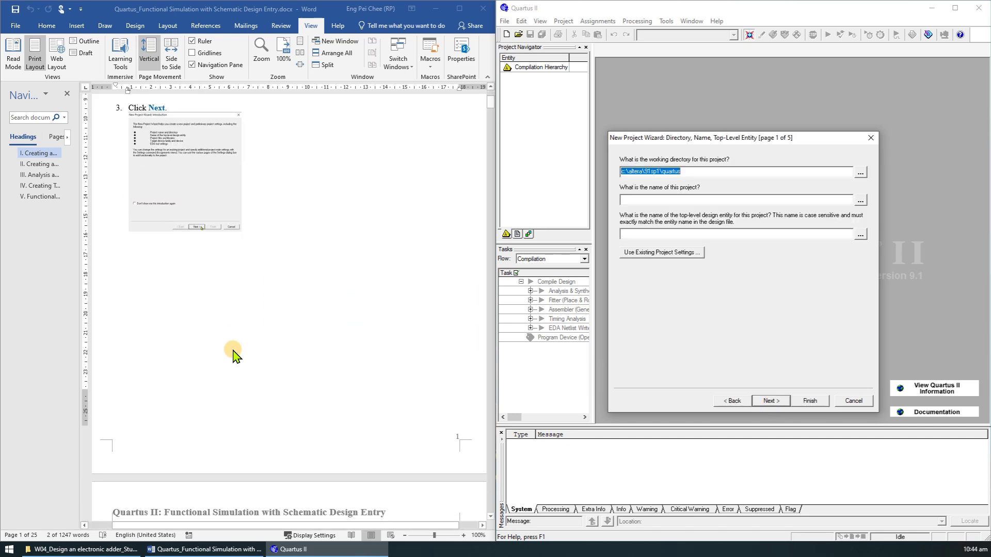
pyautogui.scroll(-8, 233, 356)
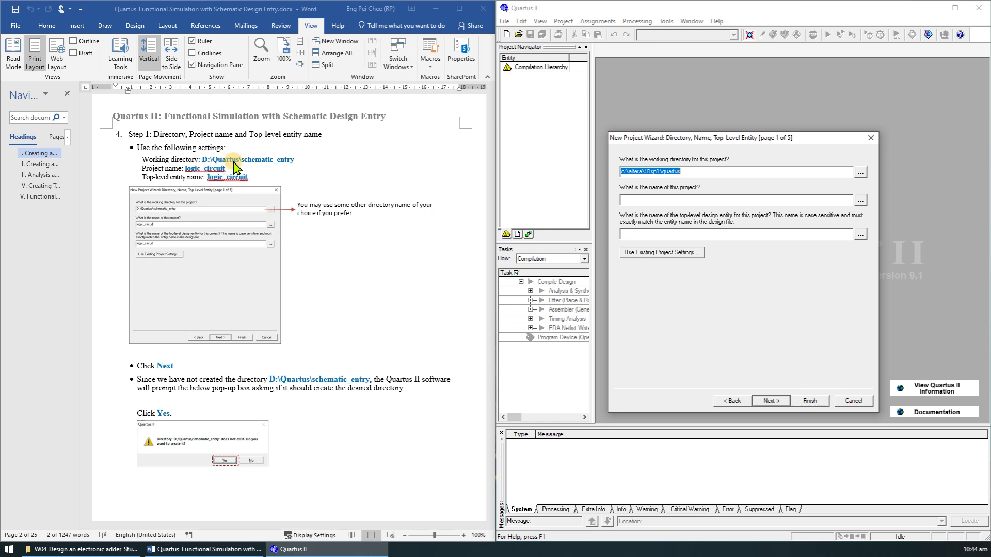
pyautogui.click(215, 161)
pyautogui.moveTo(202, 160); pyautogui.dragTo(287, 161)
pyautogui.hotkey('ctrl', 'c')
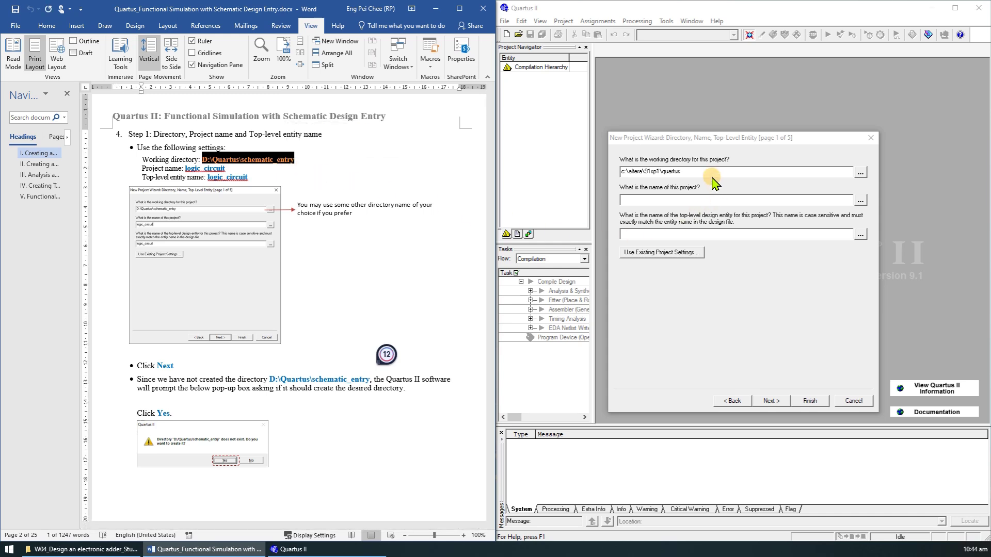
pyautogui.click(563, 170)
pyautogui.hotkey('ctrl', 'v')
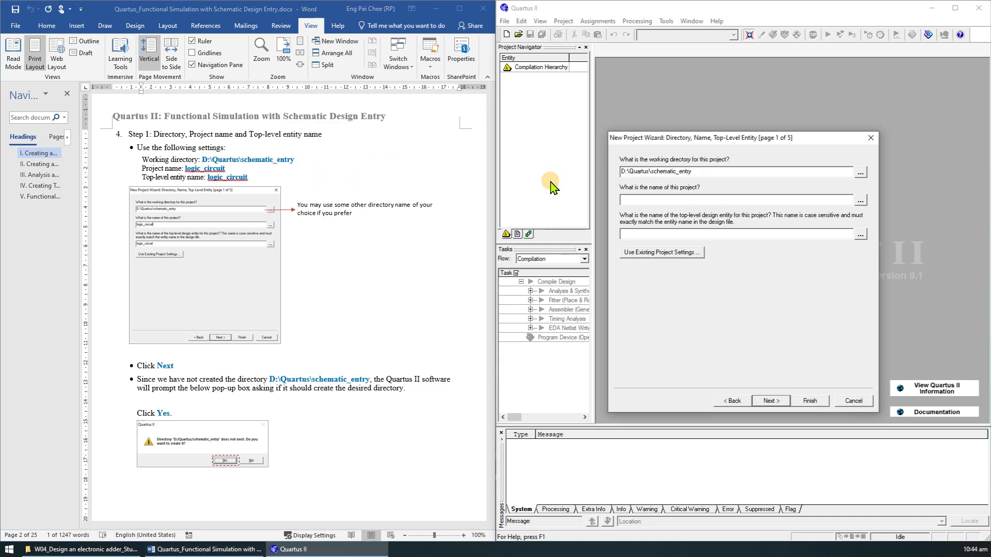
# Step: Name the project and top-level entity logic_circuit as given in the instructions, and continue, agreeing to create the working directory
pyautogui.click(194, 175)
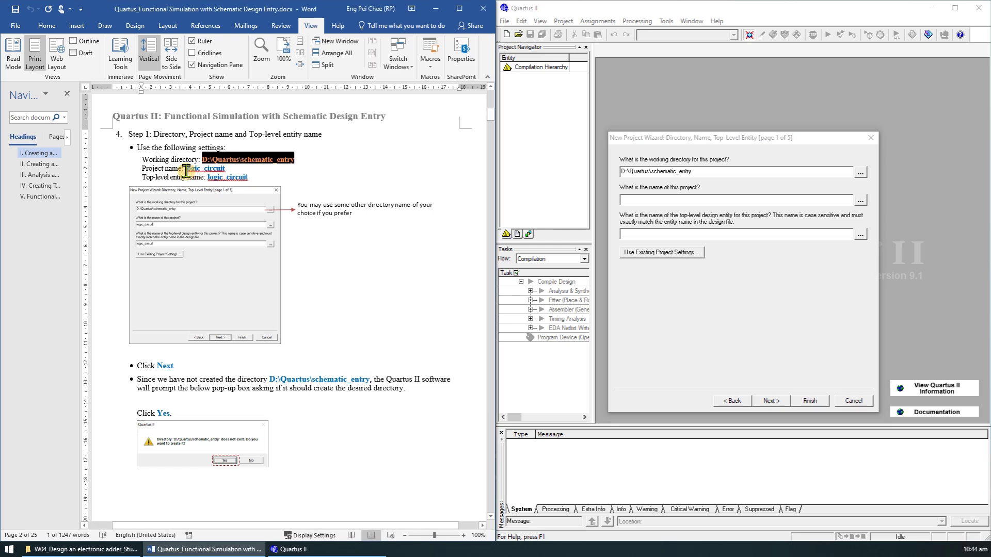
pyautogui.moveTo(186, 169); pyautogui.dragTo(225, 169)
pyautogui.hotkey('ctrl', 'c')
pyautogui.click(586, 199)
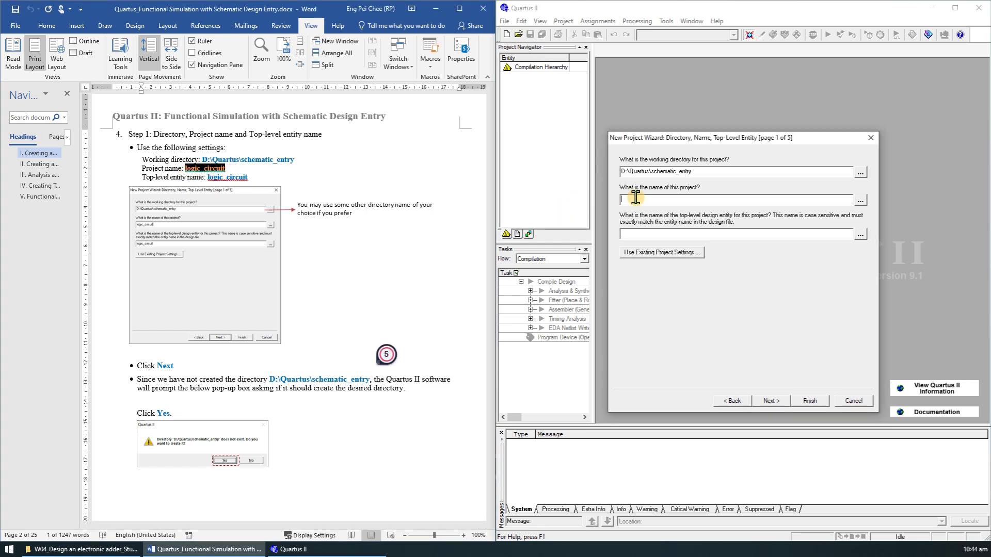
pyautogui.hotkey('ctrl', 'v')
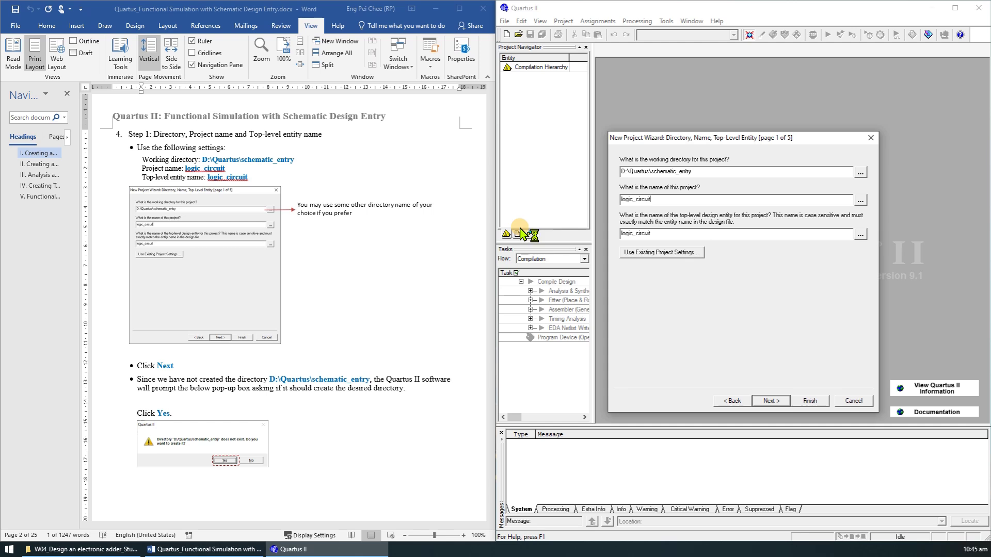
pyautogui.click(780, 401)
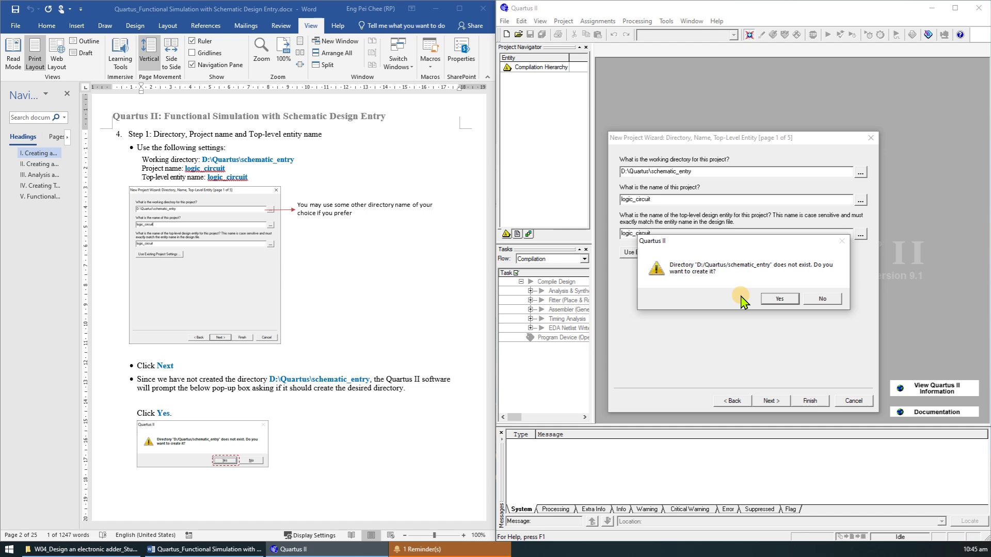
pyautogui.click(777, 299)
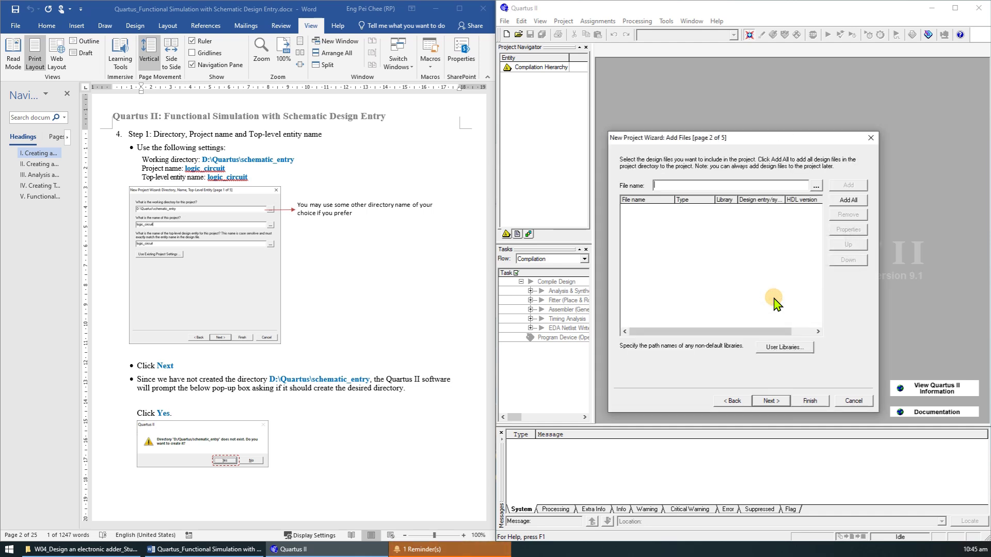
# Step: Follow Step 2 of the instructions and continue past the Add Files page without adding any design files
pyautogui.scroll(-10, 238, 371)
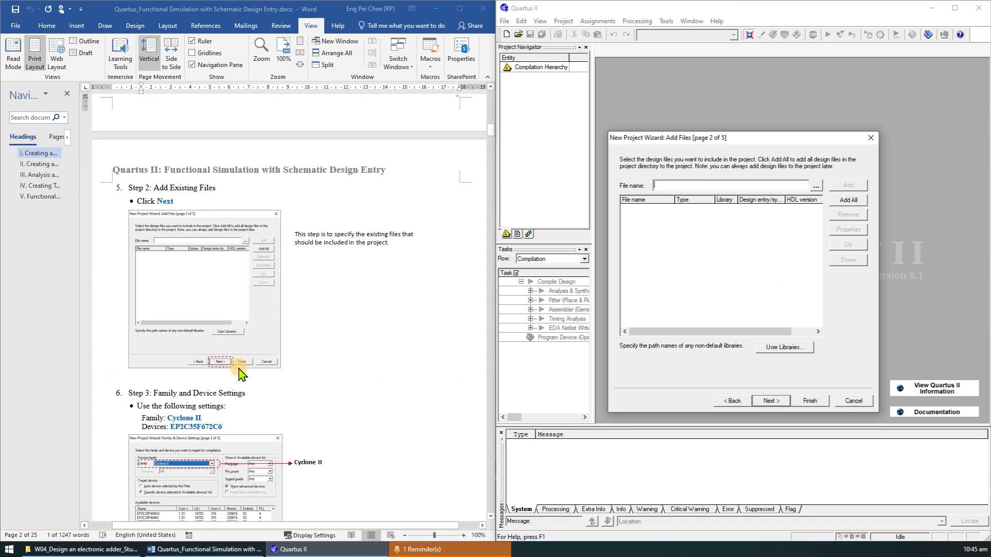
pyautogui.scroll(-3, 239, 372)
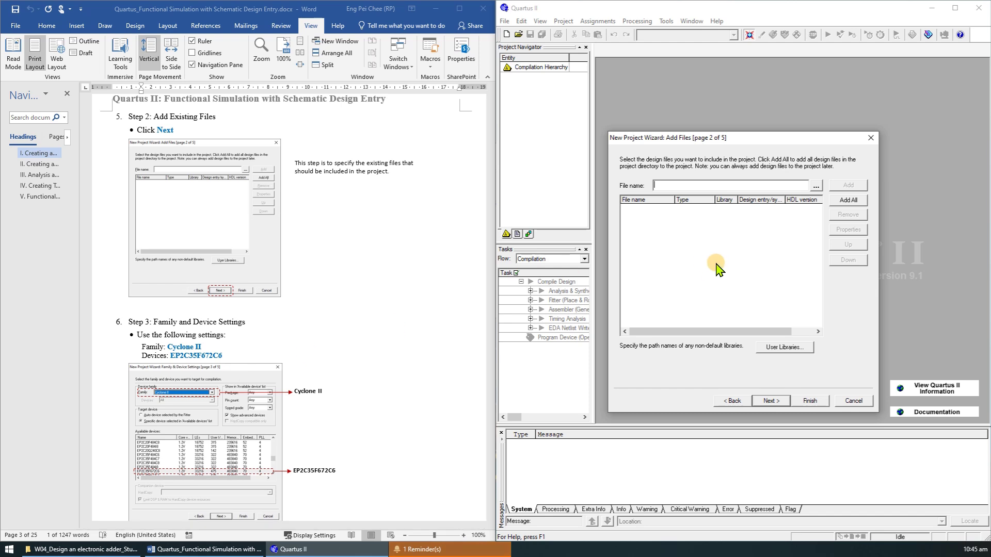
pyautogui.click(769, 402)
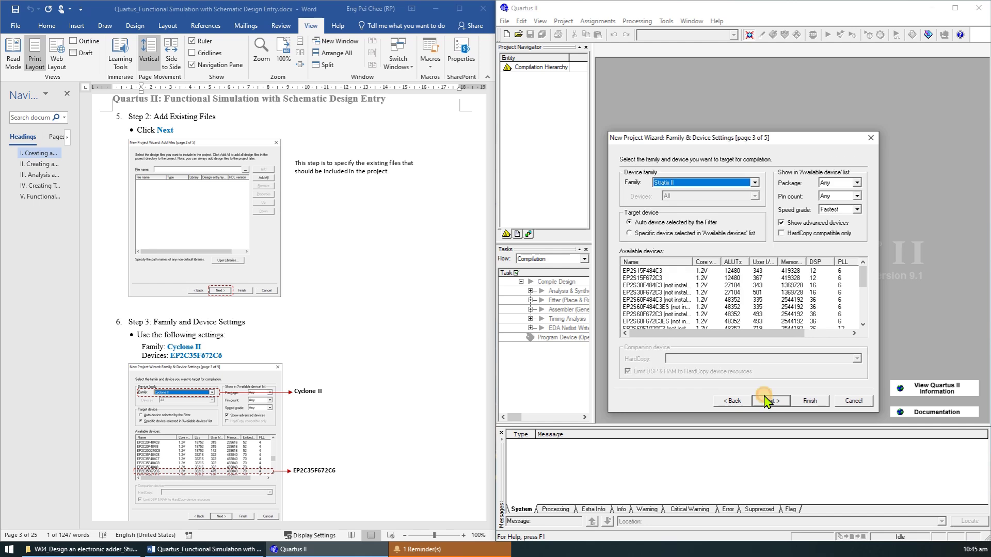
# Step: Set the target device family to Cyclone II, as given in Step 3 of the instructions
pyautogui.scroll(-3, 286, 284)
pyautogui.scroll(-2, 276, 286)
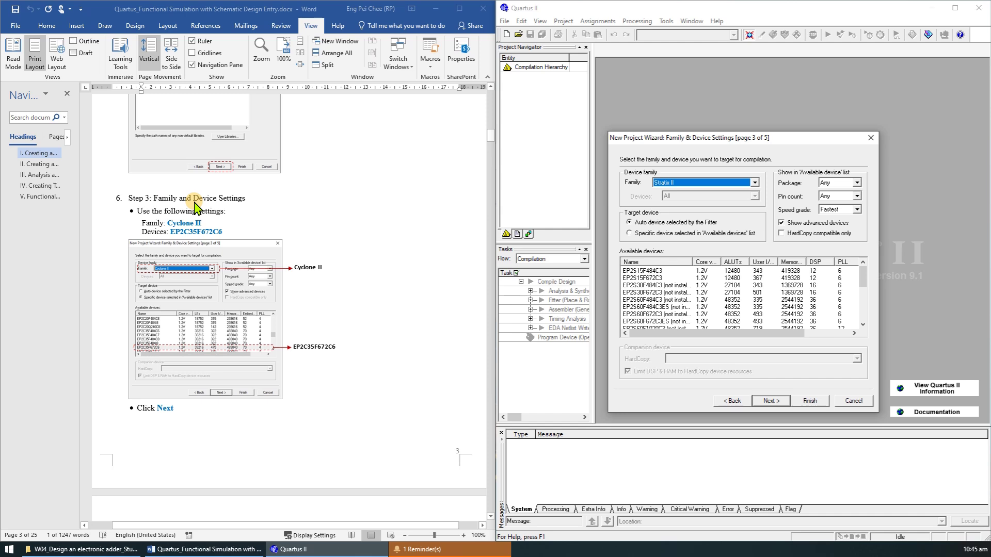
pyautogui.click(755, 183)
pyautogui.scroll(5, 756, 201)
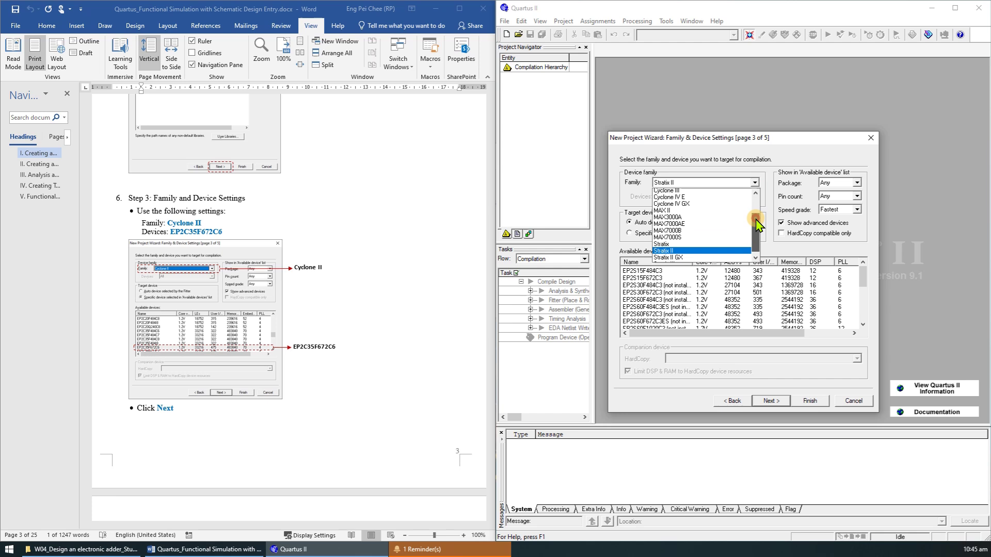
pyautogui.click(684, 213)
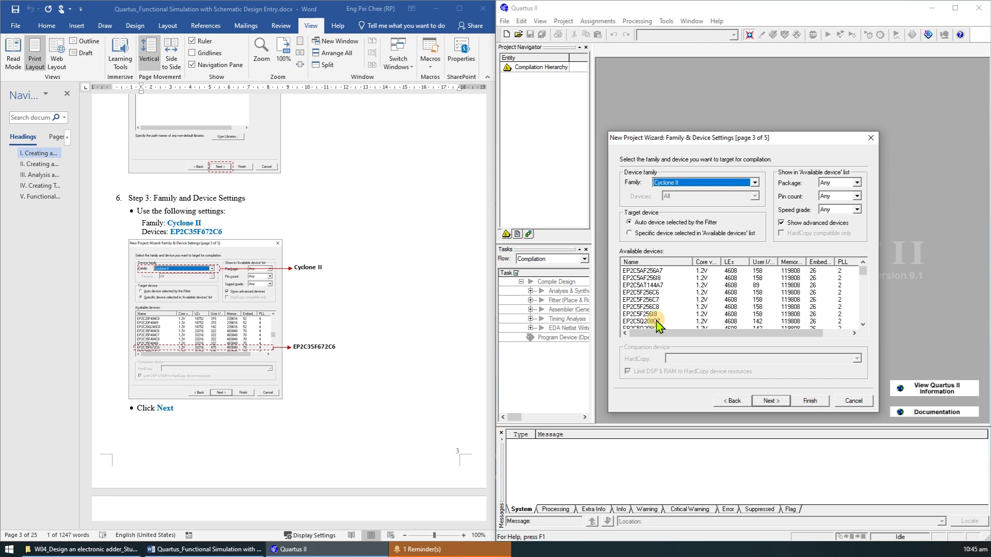
# Step: Choose the device EP2C35F672C6 from the available devices and continue to the EDA tool settings
pyautogui.scroll(-3, 657, 321)
pyautogui.scroll(-8, 657, 321)
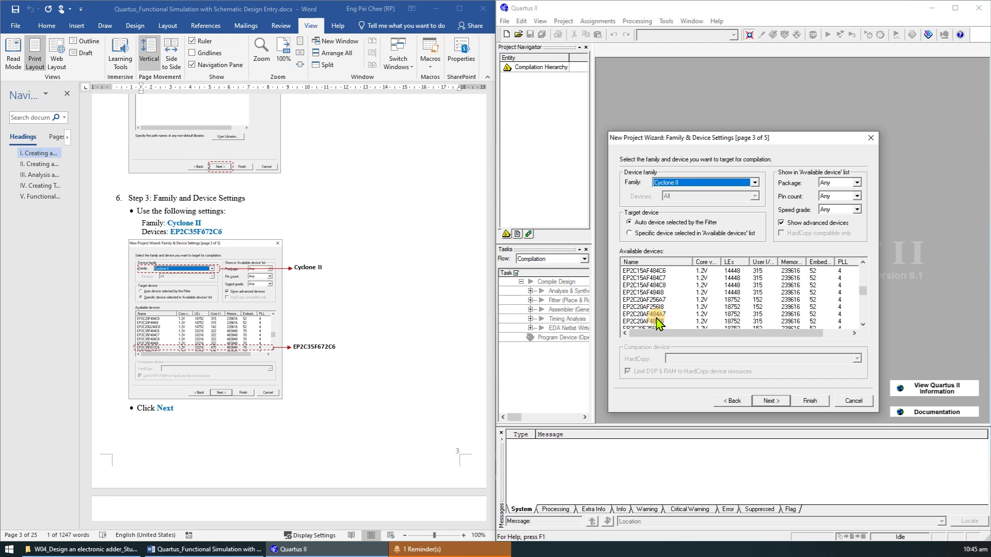
pyautogui.scroll(1, 656, 304)
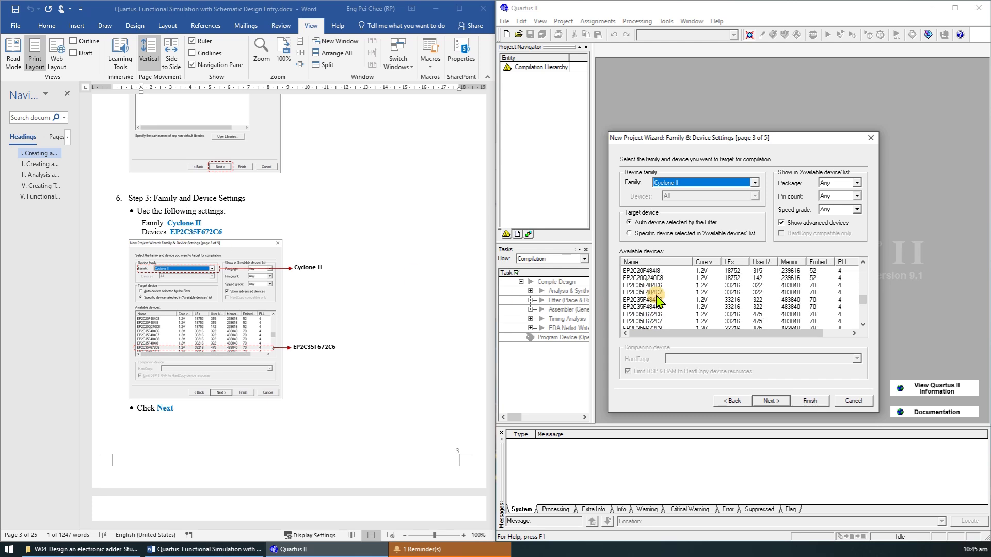
pyautogui.click(639, 315)
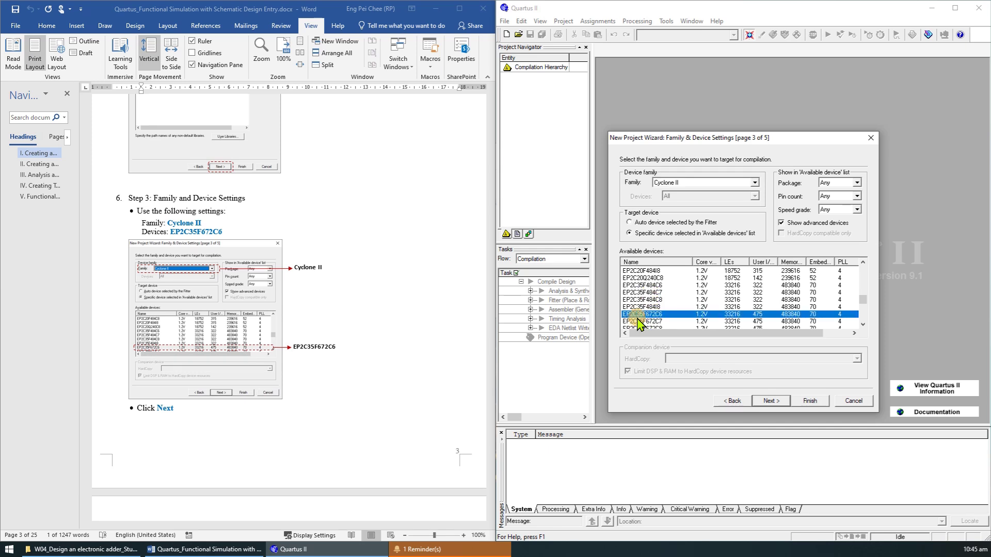
pyautogui.click(771, 401)
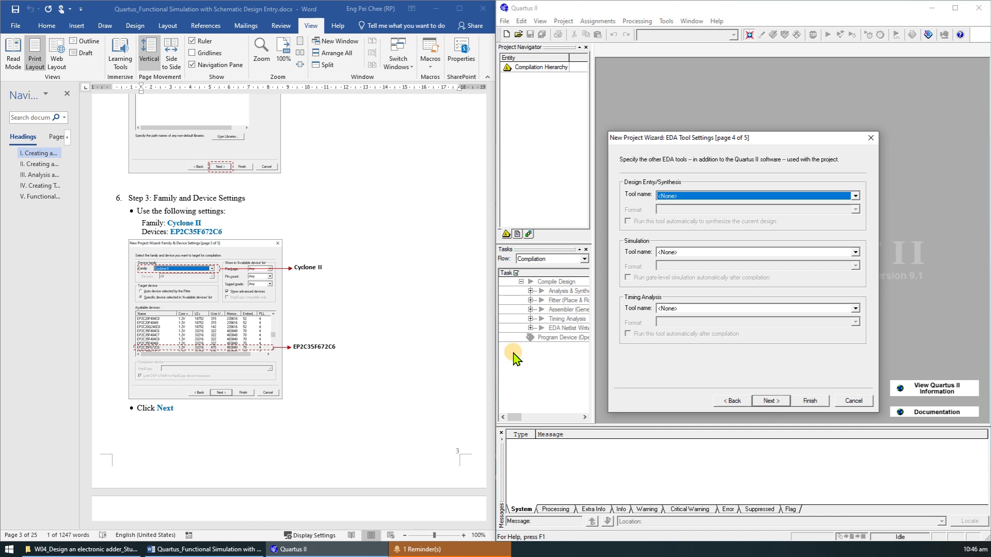
# Step: Keep all EDA tools set to None, finish the wizard from its summary page and select the logic_circuit entity
pyautogui.scroll(-7, 387, 328)
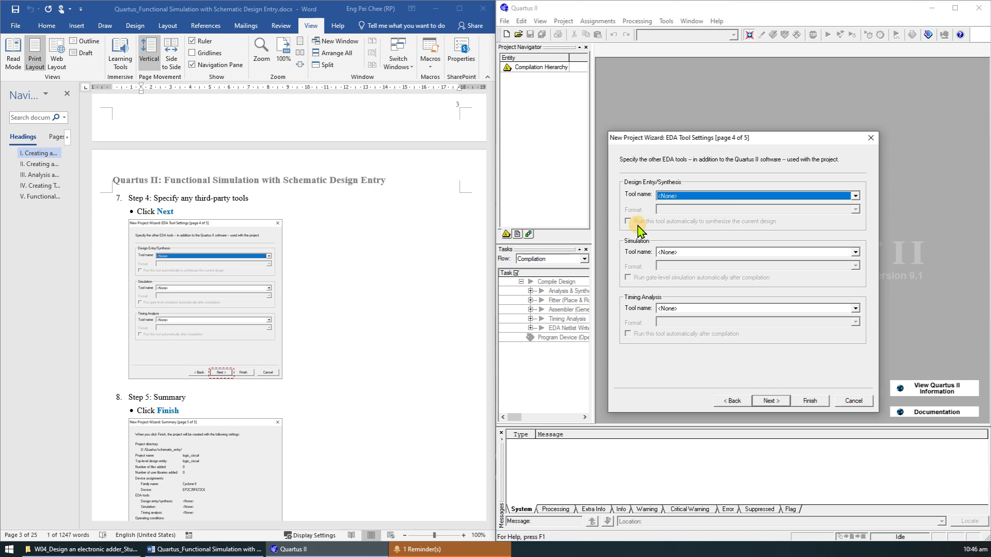
pyautogui.click(769, 405)
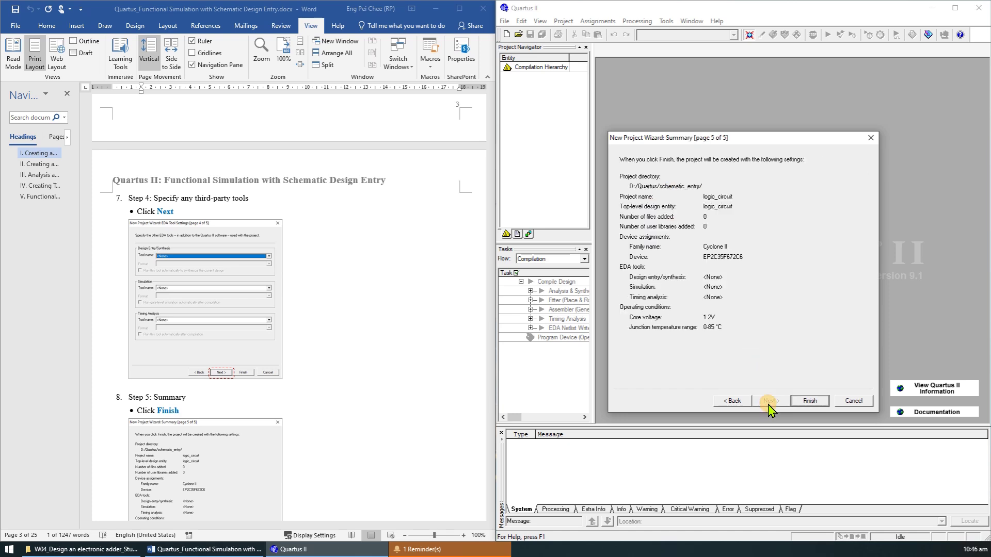
pyautogui.scroll(-3, 372, 331)
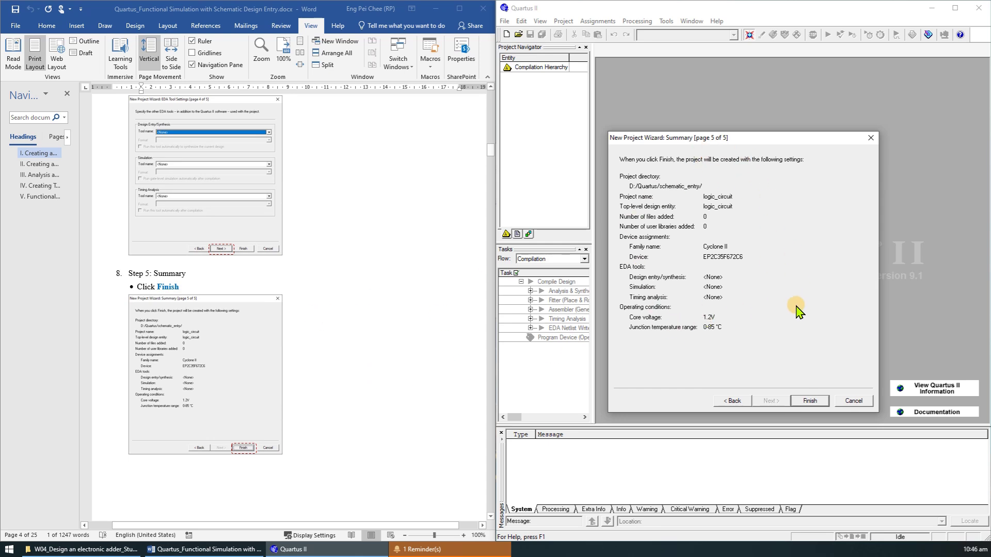
pyautogui.click(811, 402)
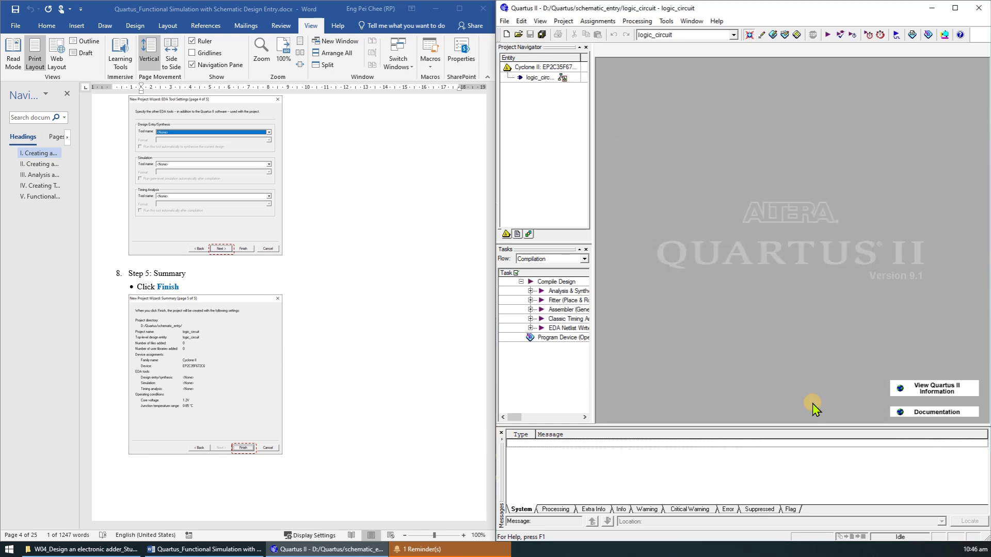
pyautogui.click(537, 78)
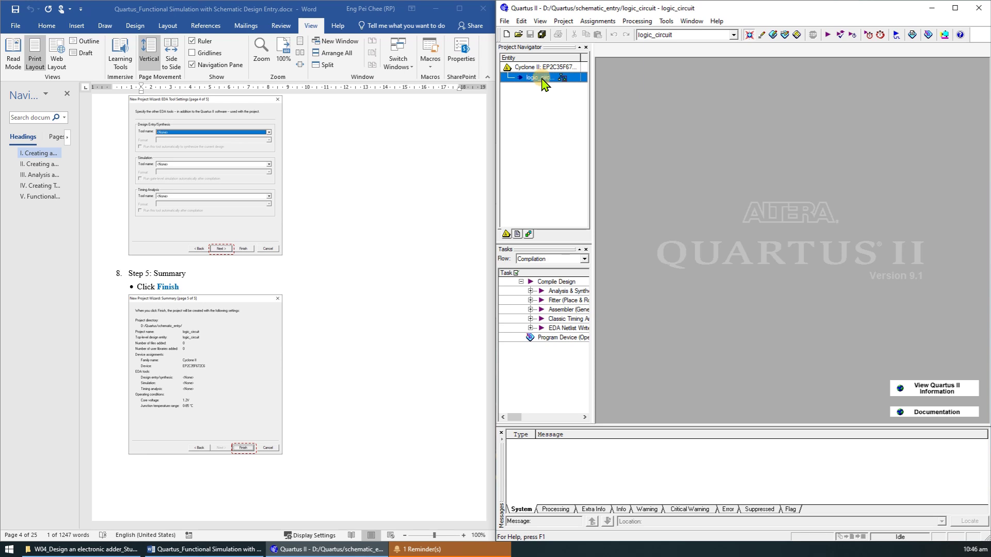
# Step: Follow section II of the guide to create a new Block Diagram/Schematic File in the project
pyautogui.scroll(-5, 382, 211)
pyautogui.scroll(-5, 382, 210)
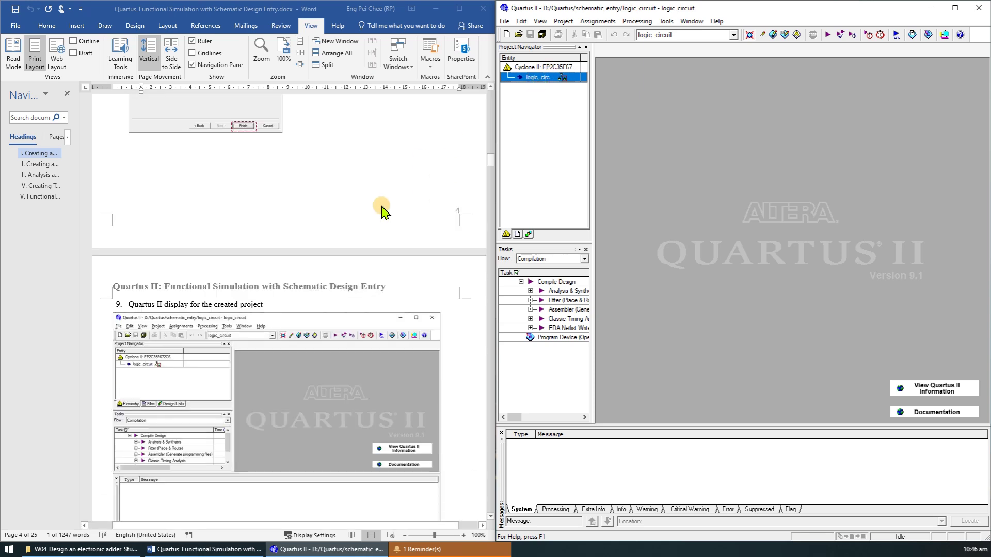
pyautogui.scroll(-12, 382, 210)
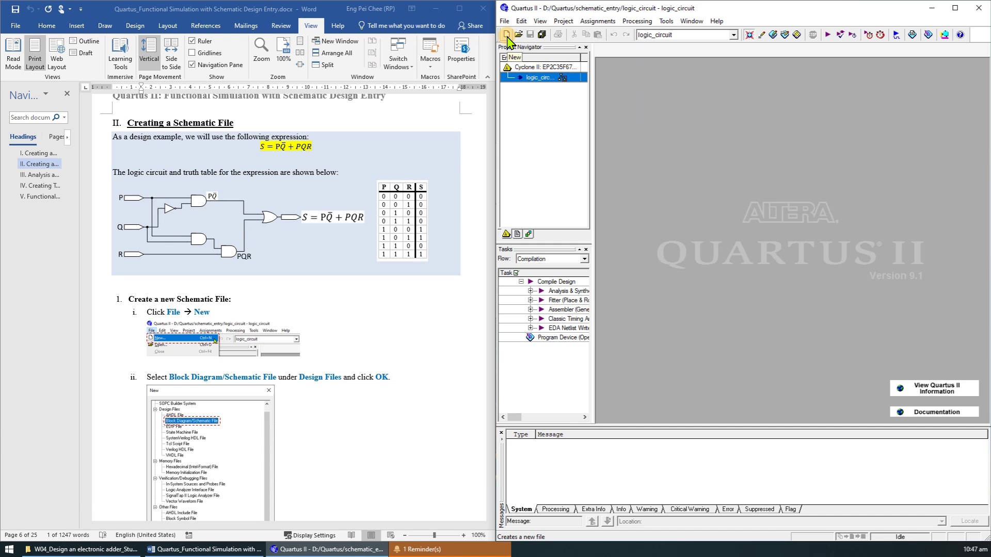
pyautogui.click(508, 42)
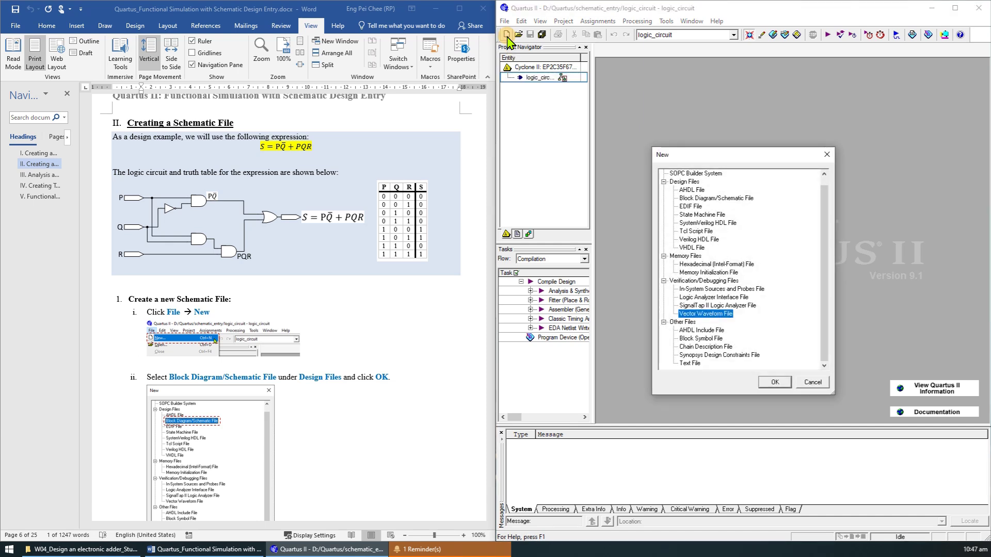
pyautogui.scroll(-3, 387, 283)
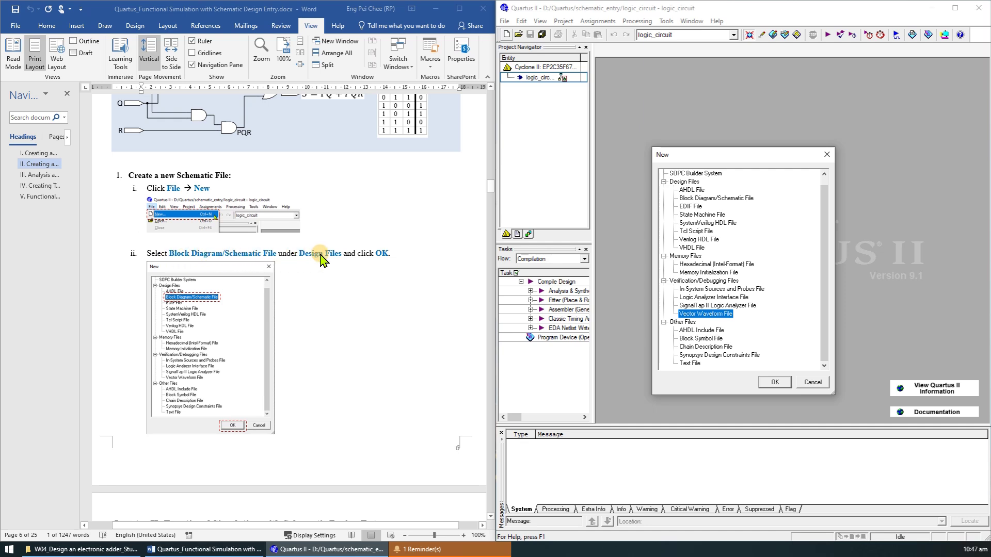
pyautogui.click(719, 201)
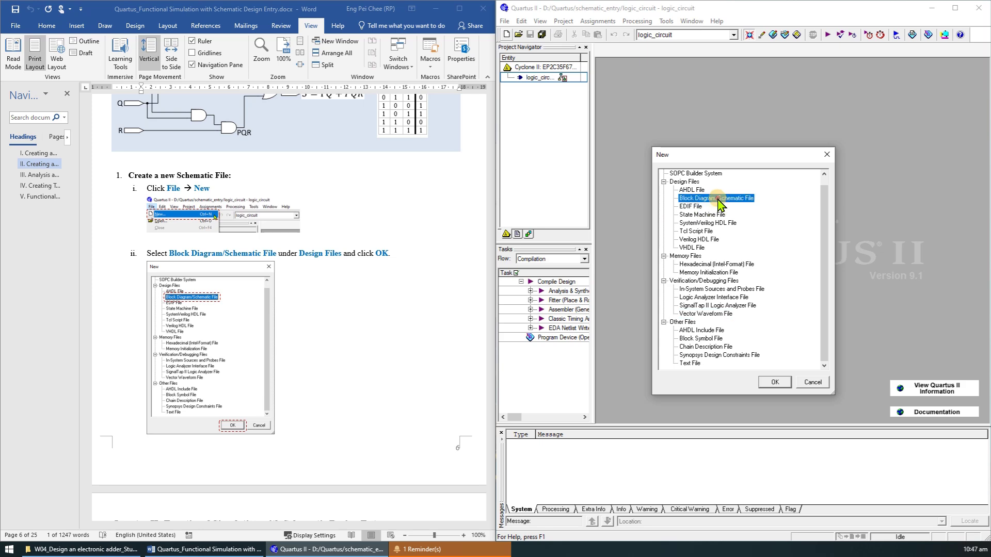
pyautogui.click(775, 383)
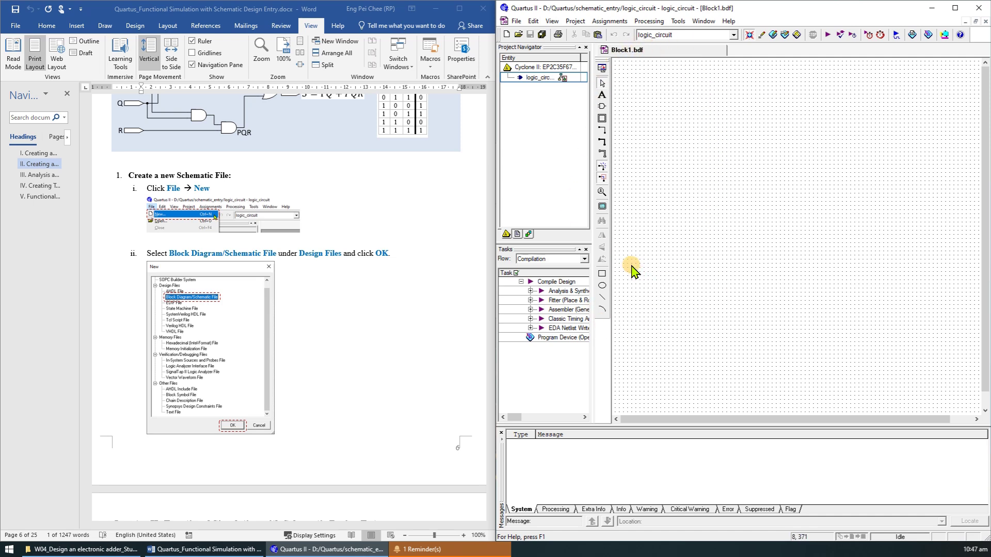
# Step: Save the new schematic as logic_circuit of type Block Diagram/Schematic File (*.bdf), adding it to the current project
pyautogui.scroll(-12, 331, 303)
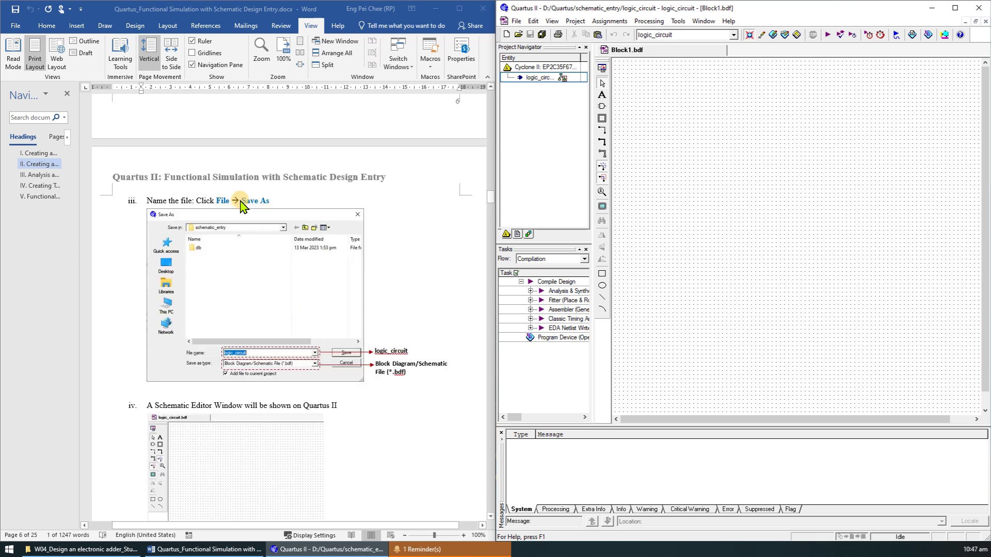
pyautogui.click(516, 22)
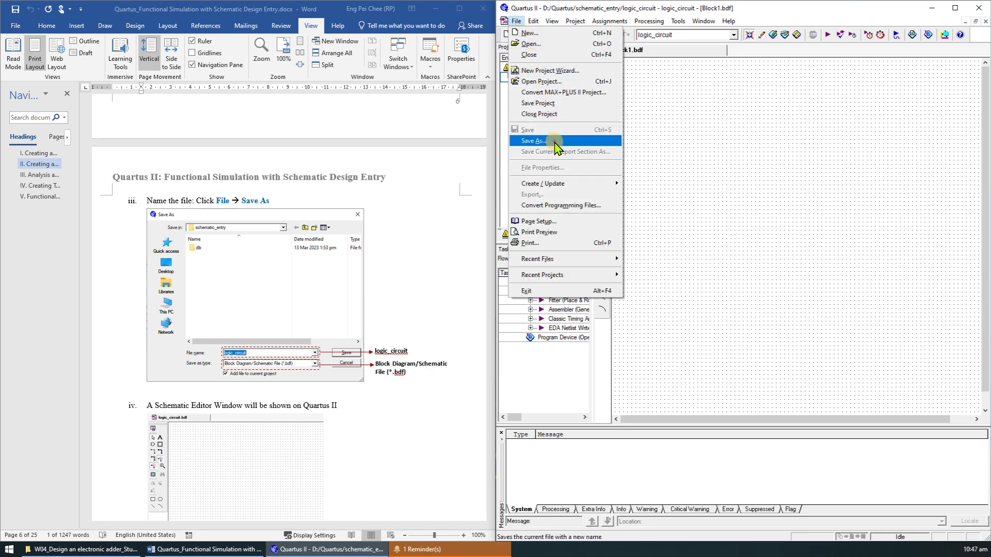
pyautogui.click(534, 140)
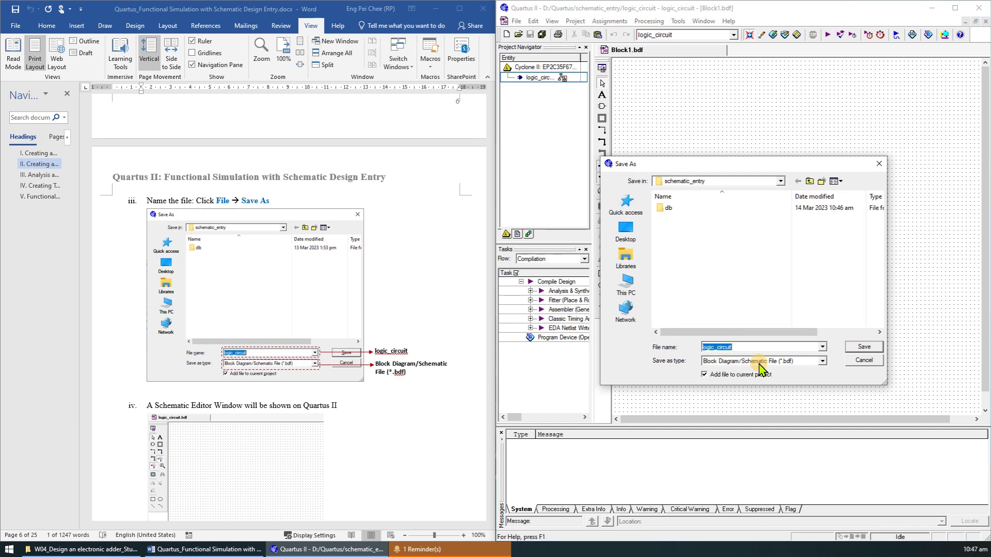
pyautogui.click(864, 348)
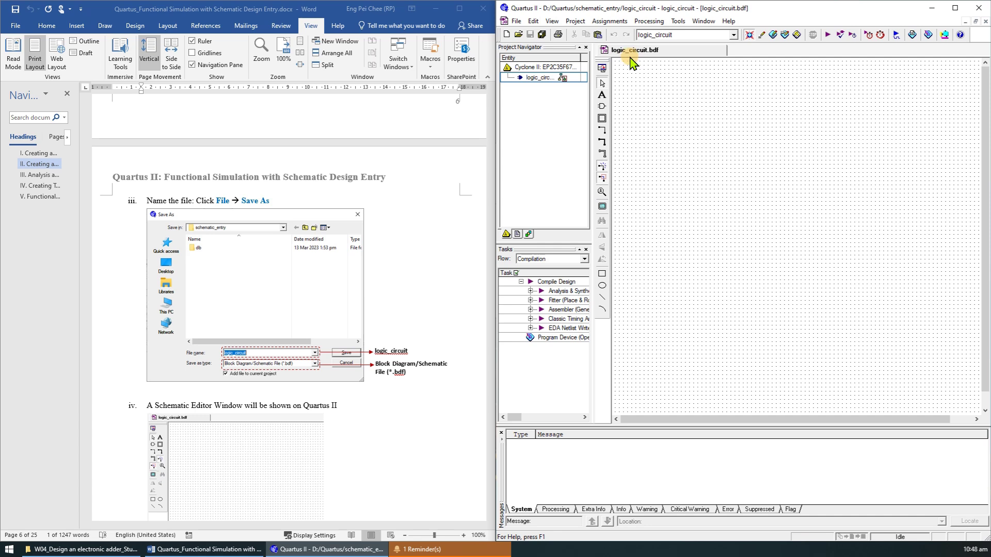
# Step: Follow the guide's section on importing logic-gate symbols, start symbol insertion and expand the library to primitives > logic
pyautogui.scroll(-10, 356, 348)
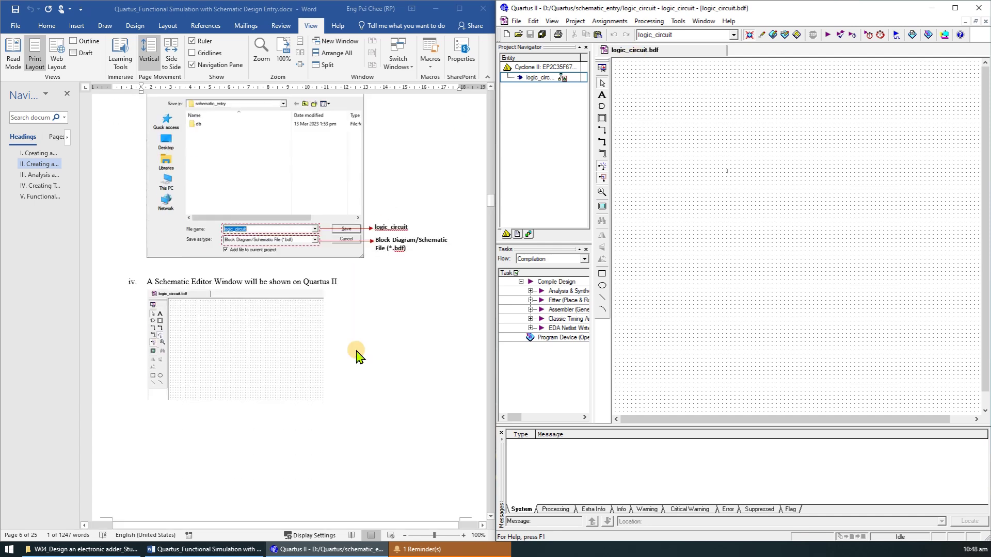
pyautogui.scroll(-5, 359, 355)
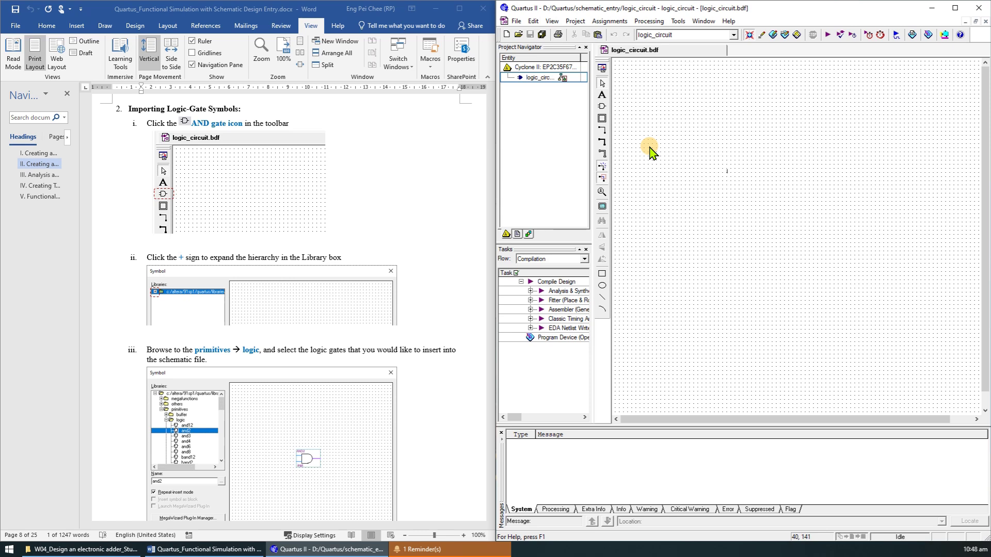
pyautogui.click(603, 108)
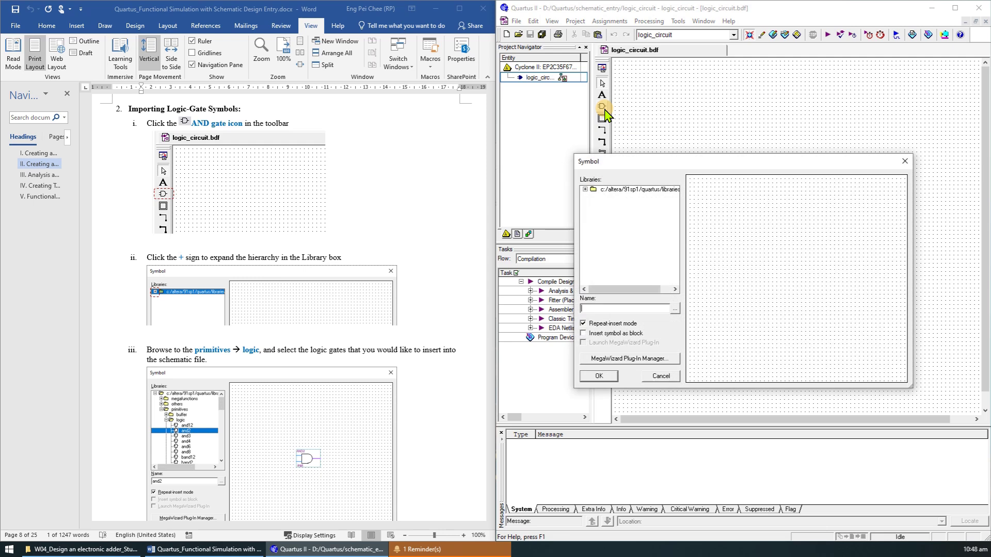
pyautogui.click(585, 190)
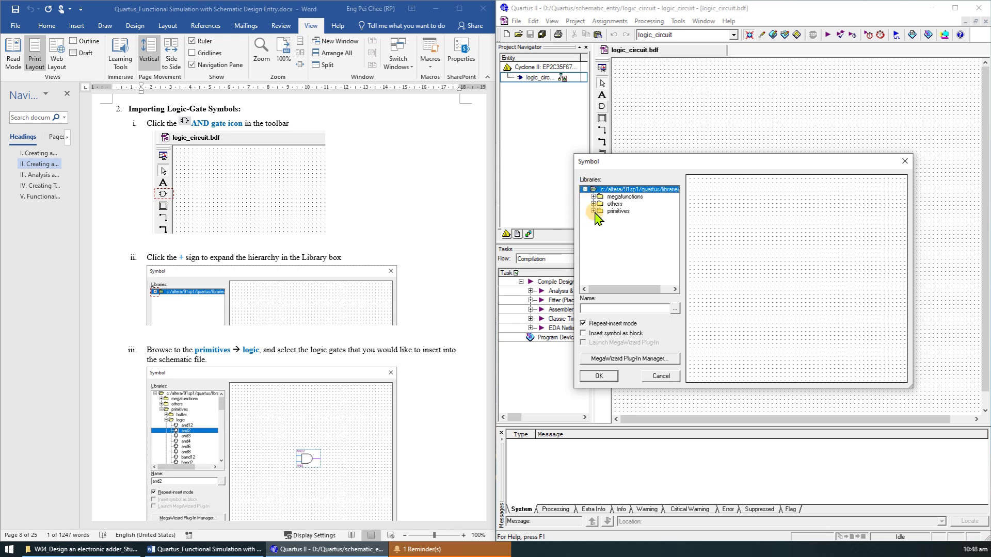
pyautogui.click(594, 212)
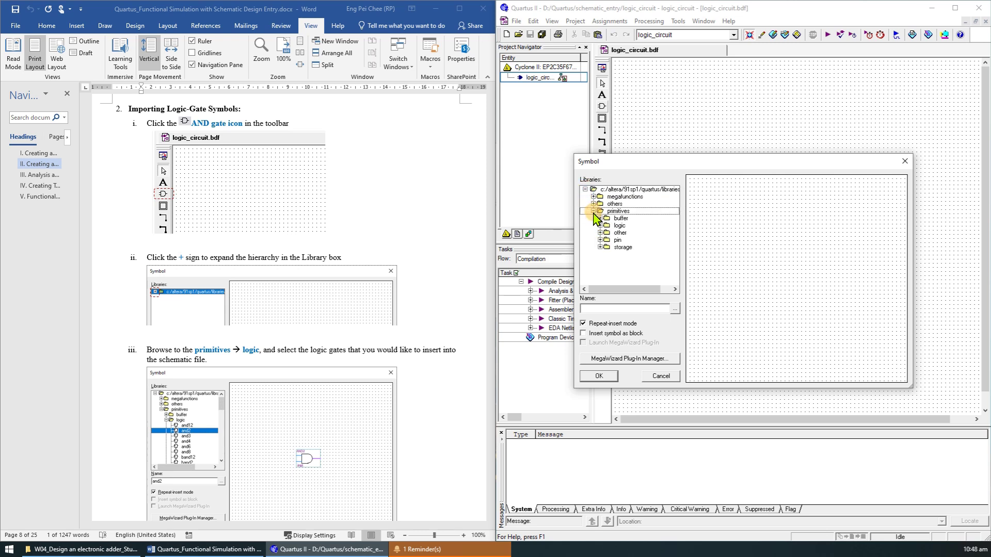
pyautogui.click(600, 226)
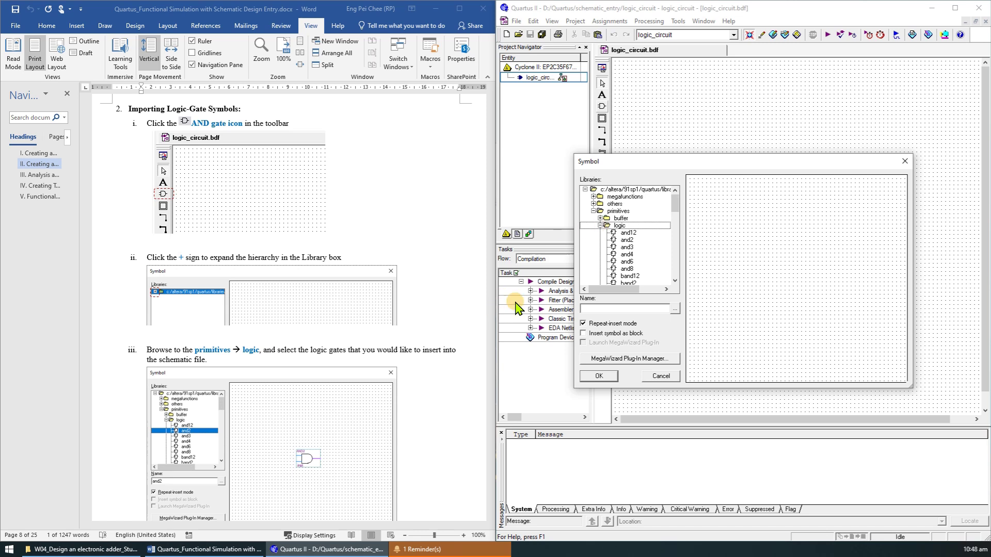
pyautogui.scroll(-1, 640, 239)
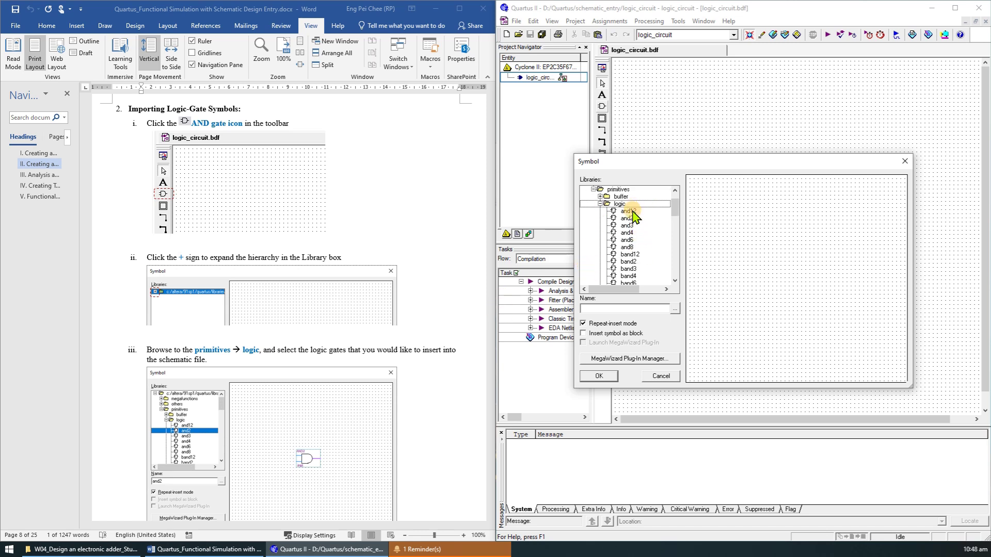
# Step: Preview the and12, and2, and3, nor2 and or2 symbols in the logic library
pyautogui.click(628, 211)
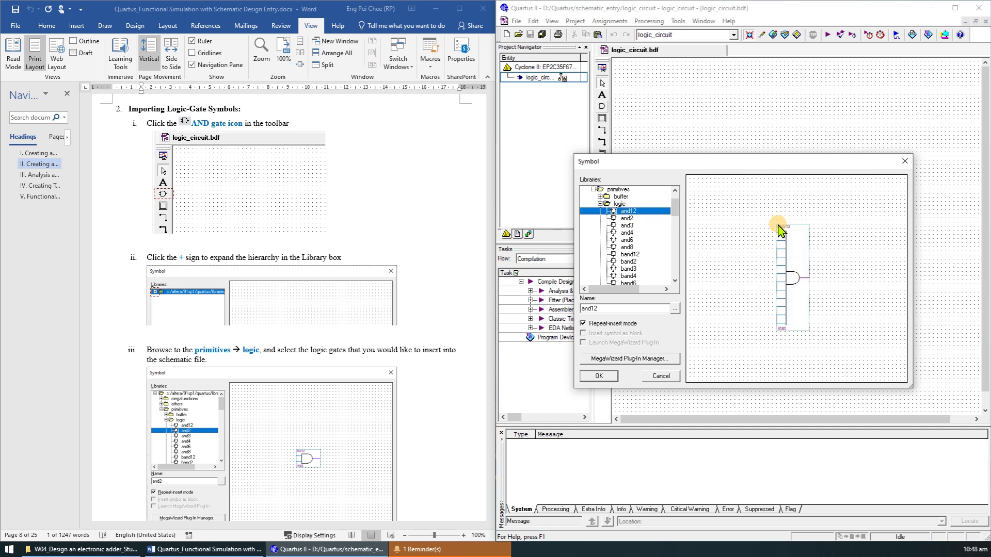
pyautogui.click(627, 220)
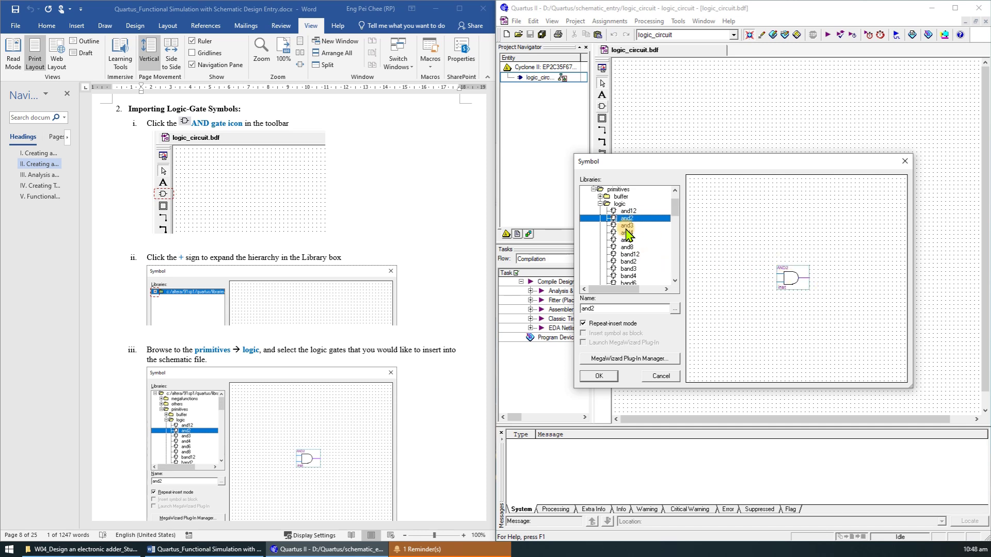
pyautogui.click(626, 227)
pyautogui.scroll(-2, 616, 276)
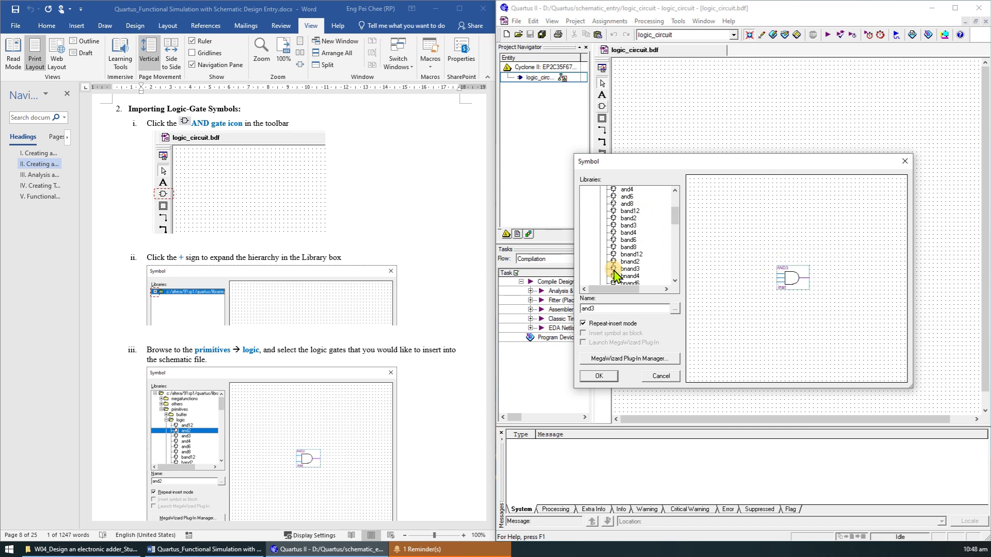
pyautogui.scroll(-8, 617, 276)
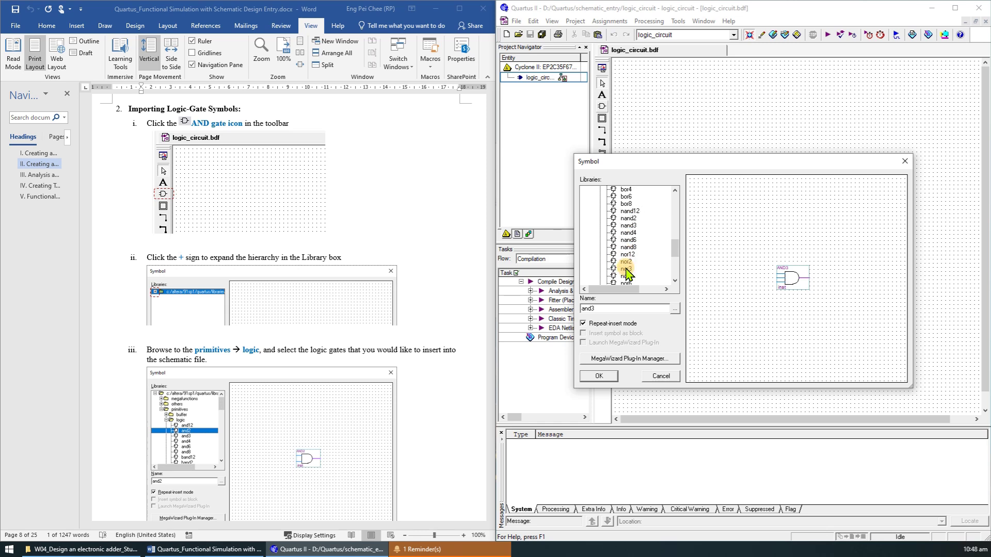
pyautogui.click(626, 262)
pyautogui.scroll(-3, 626, 270)
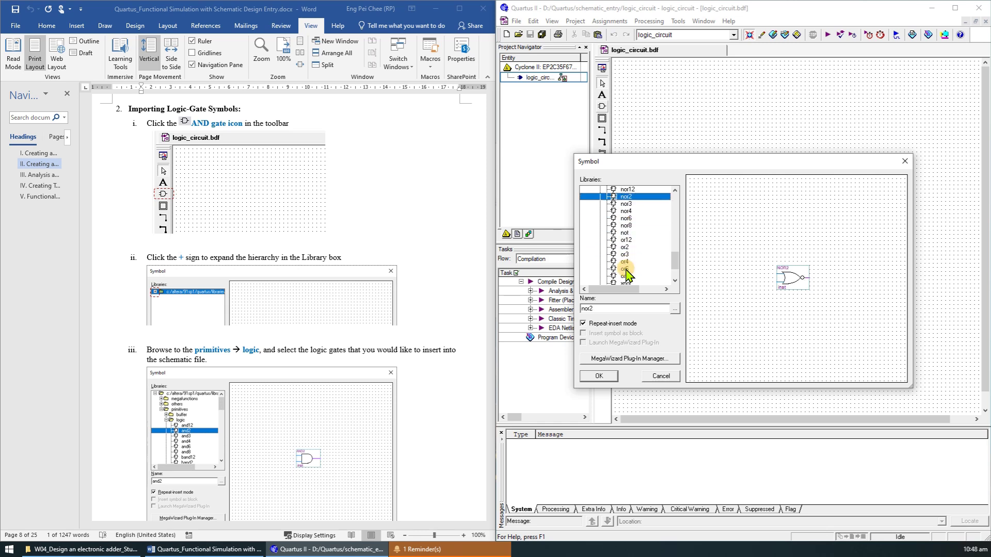
pyautogui.click(625, 248)
pyautogui.scroll(5, 633, 267)
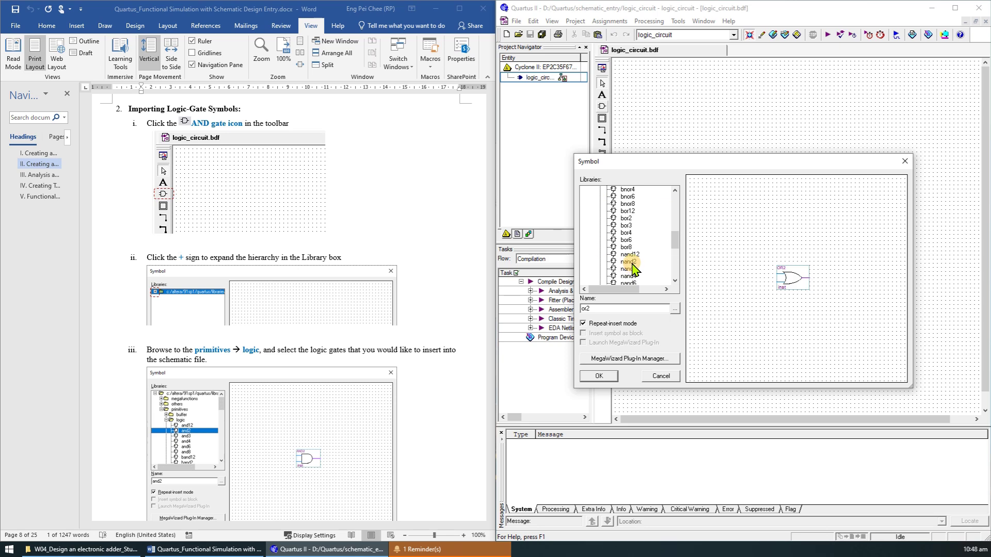
pyautogui.scroll(10, 633, 268)
# Step: Insert three and2 gates in repeat-insert mode, two stacked vertically and the third slightly below and right of the lower one
pyautogui.scroll(-10, 343, 300)
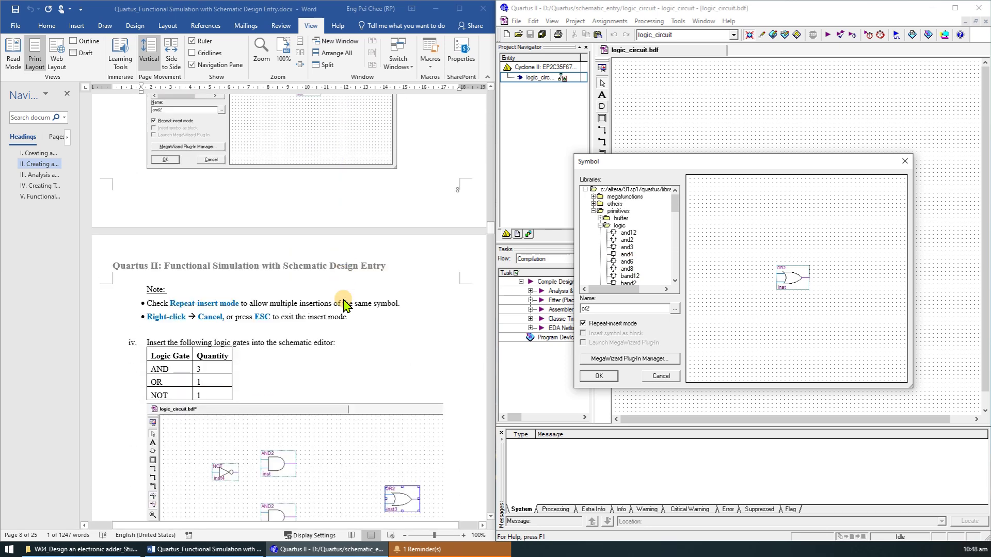
pyautogui.scroll(-3, 343, 304)
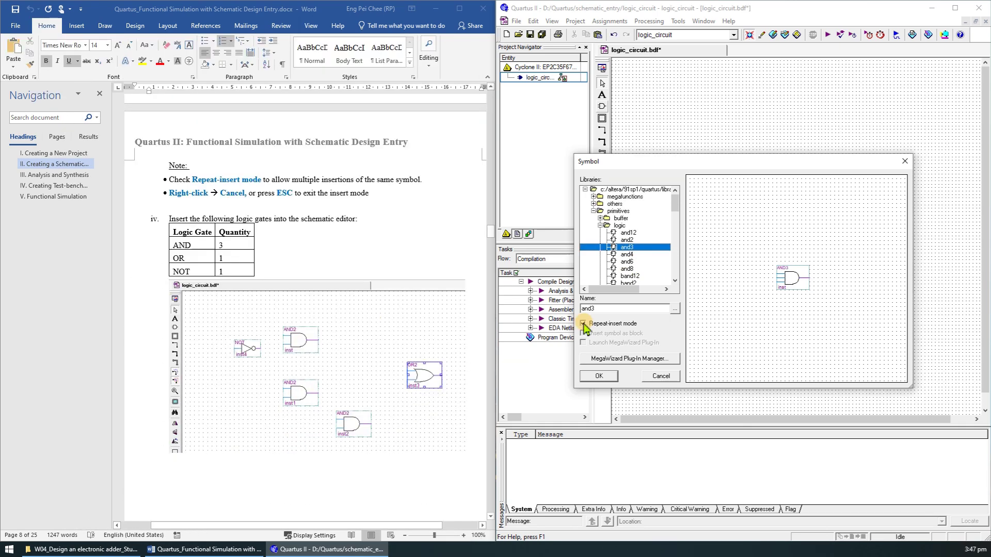
pyautogui.click(585, 324)
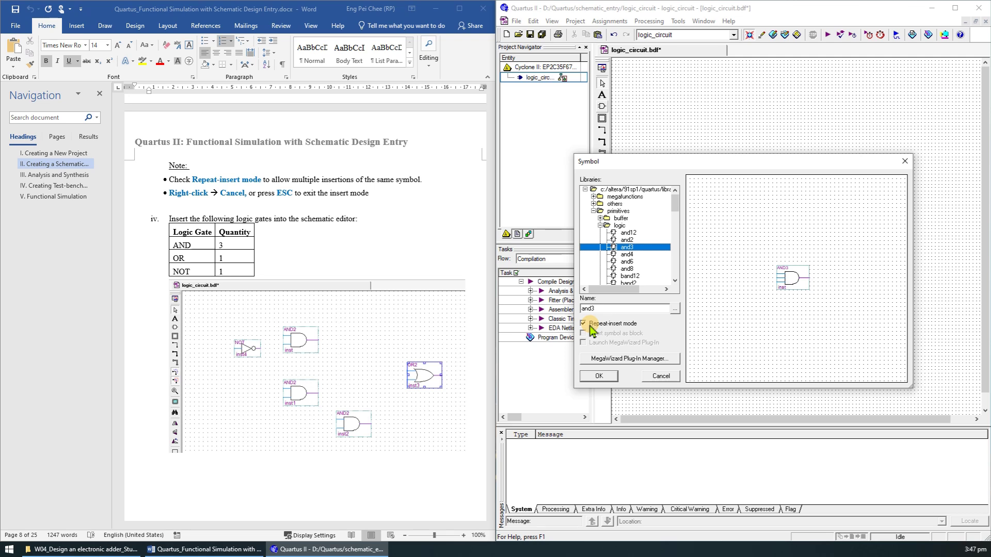
pyautogui.click(627, 239)
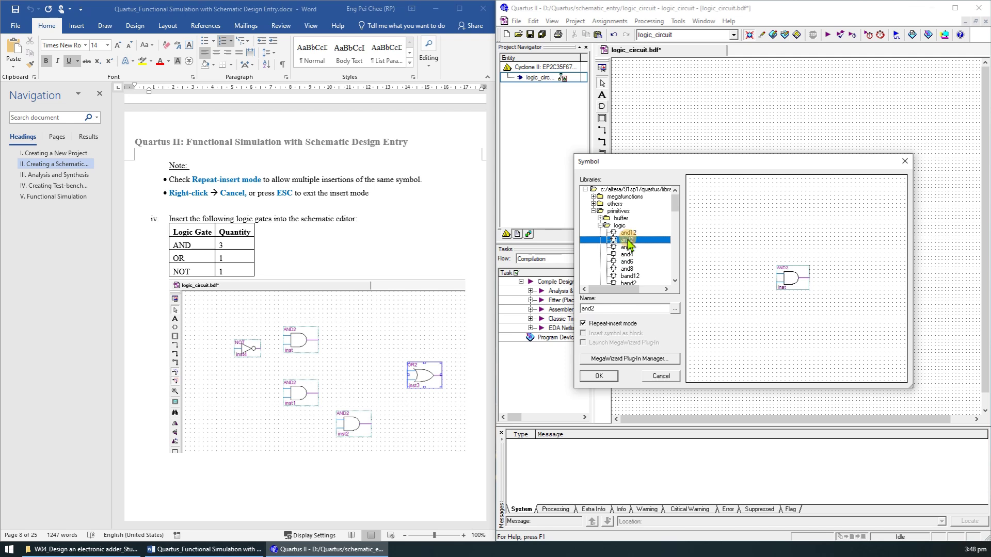
pyautogui.click(601, 375)
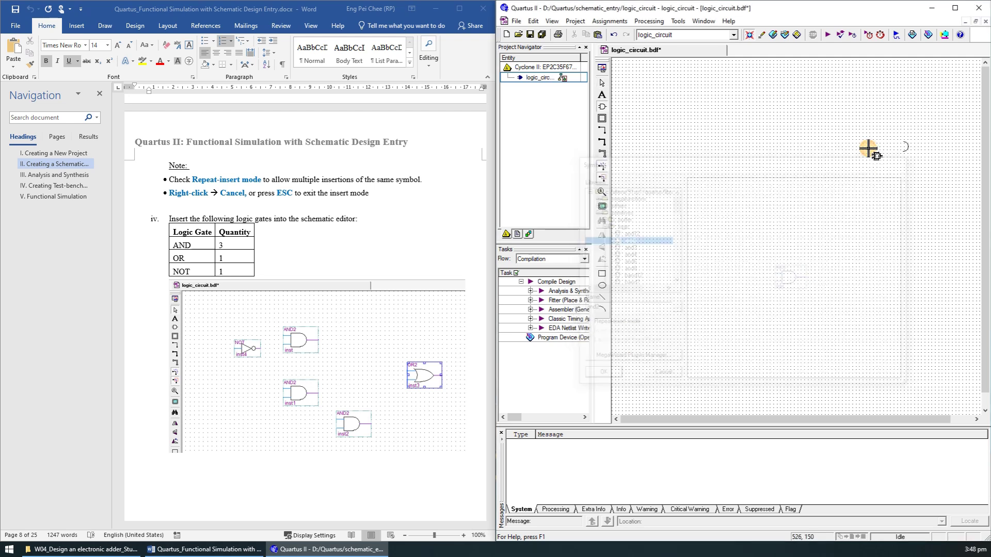
pyautogui.click(724, 114)
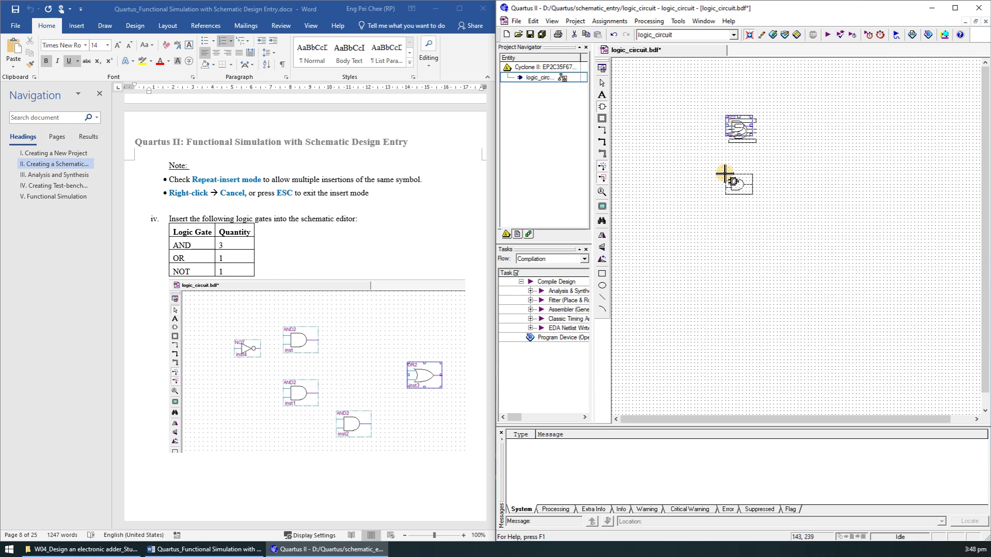
pyautogui.click(724, 178)
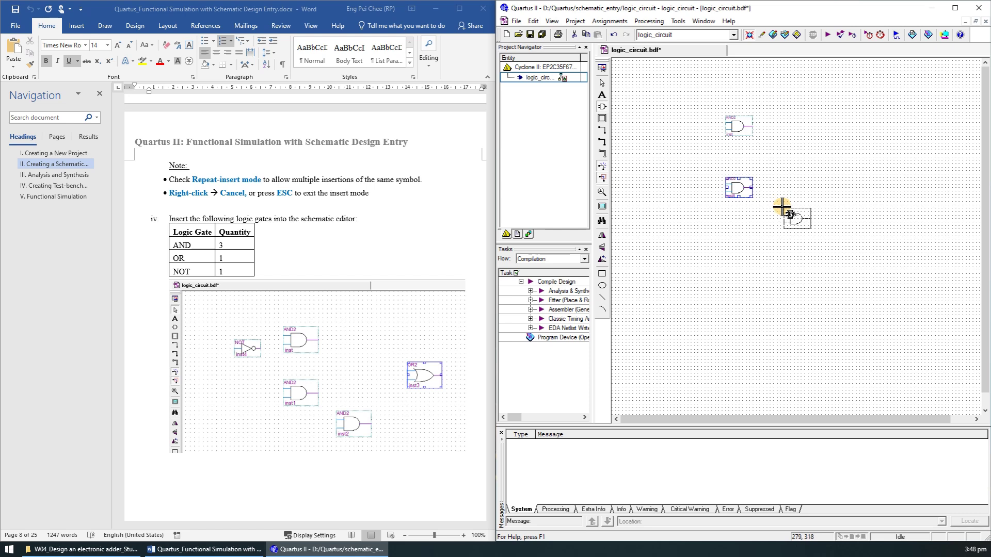
pyautogui.click(784, 208)
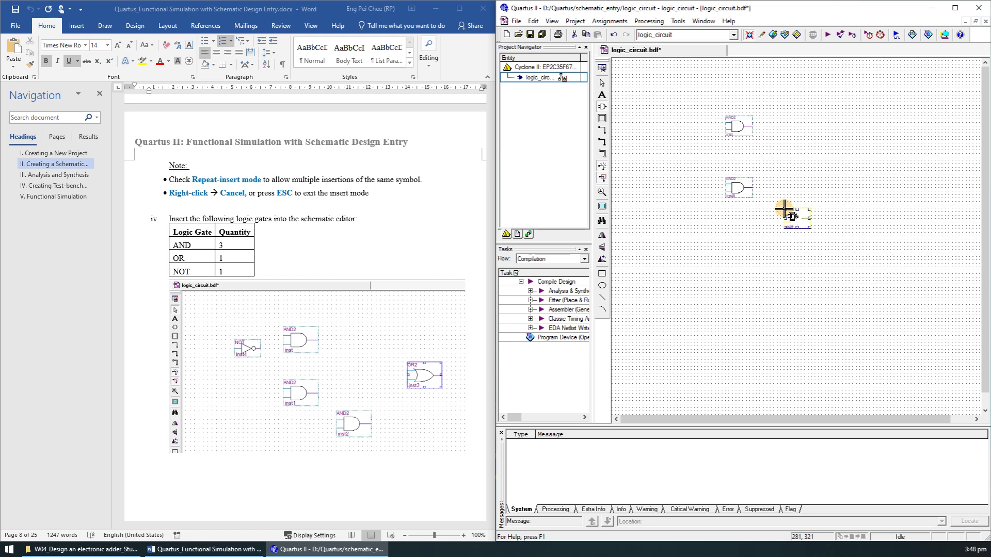
pyautogui.rightClick(679, 199)
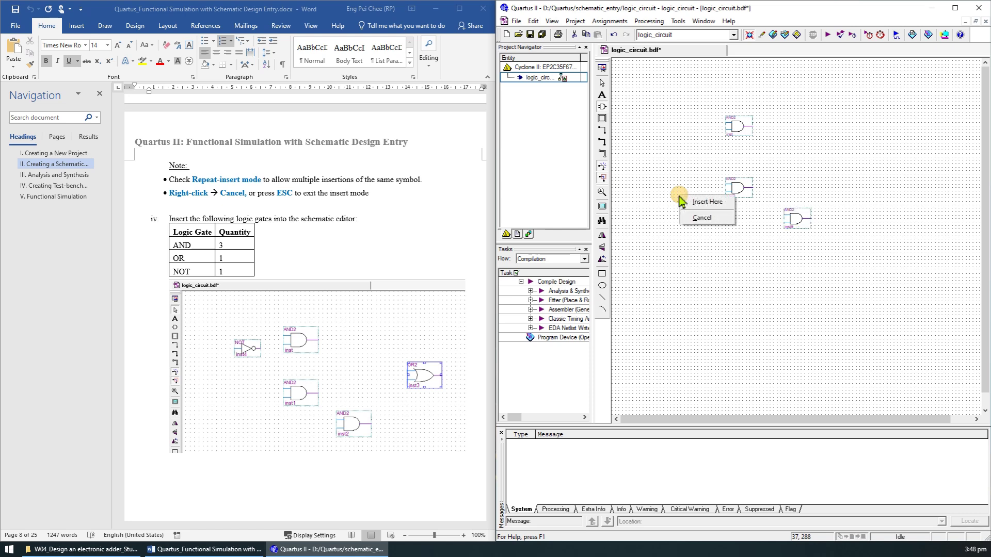
pyautogui.click(713, 218)
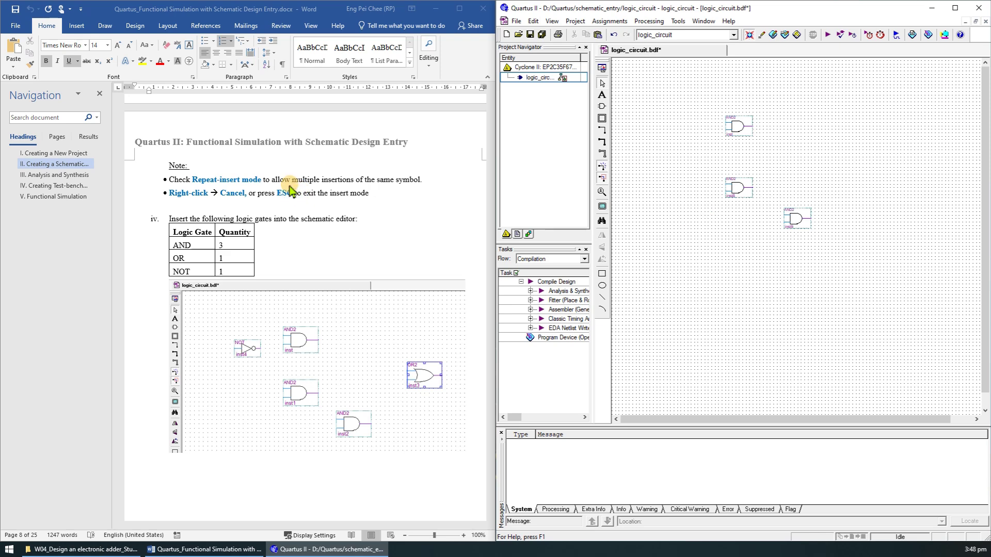
# Step: Insert one or2 gate from the logic library to the right of the AND gates, vertically between the two stacked ones
pyautogui.click(602, 107)
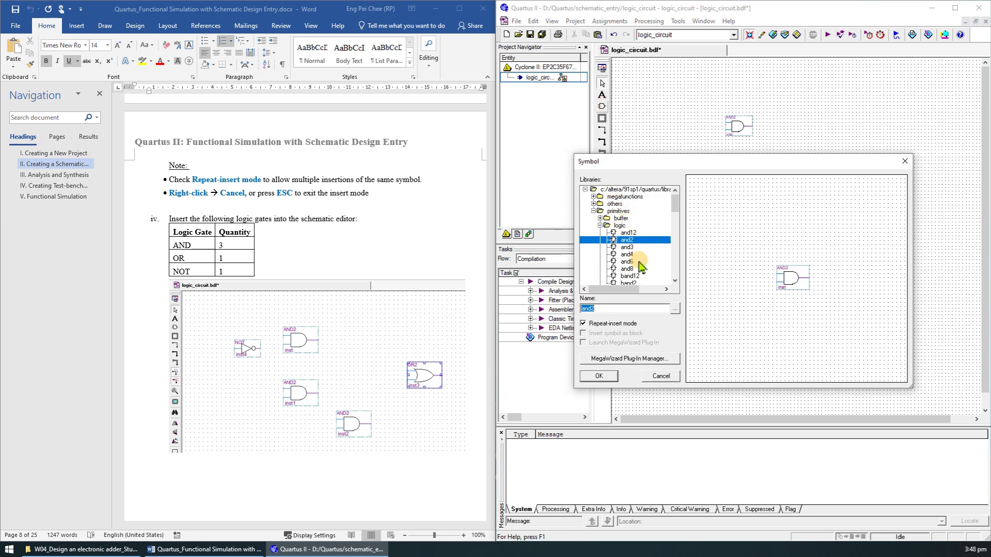
pyautogui.scroll(-3, 644, 271)
pyautogui.scroll(-7, 644, 271)
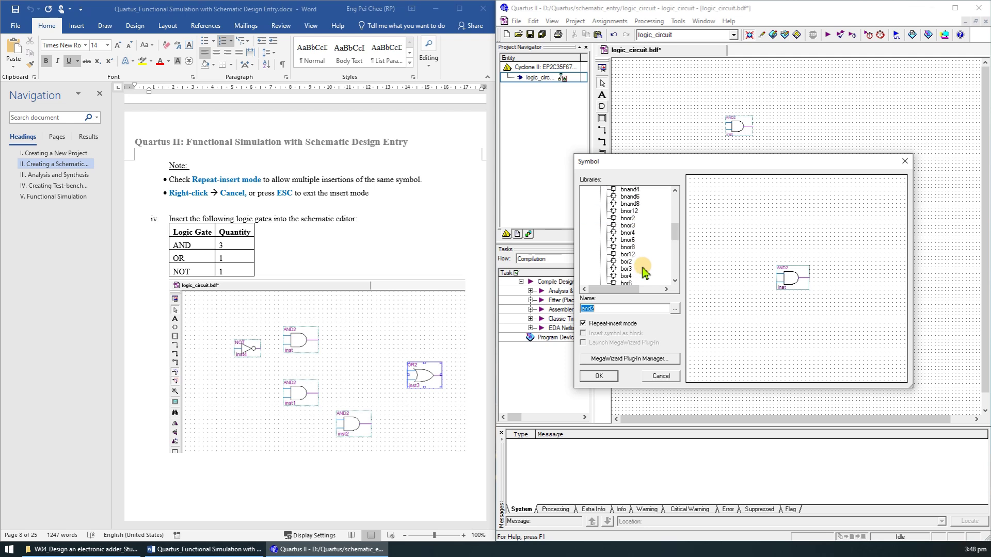
pyautogui.scroll(-3, 644, 271)
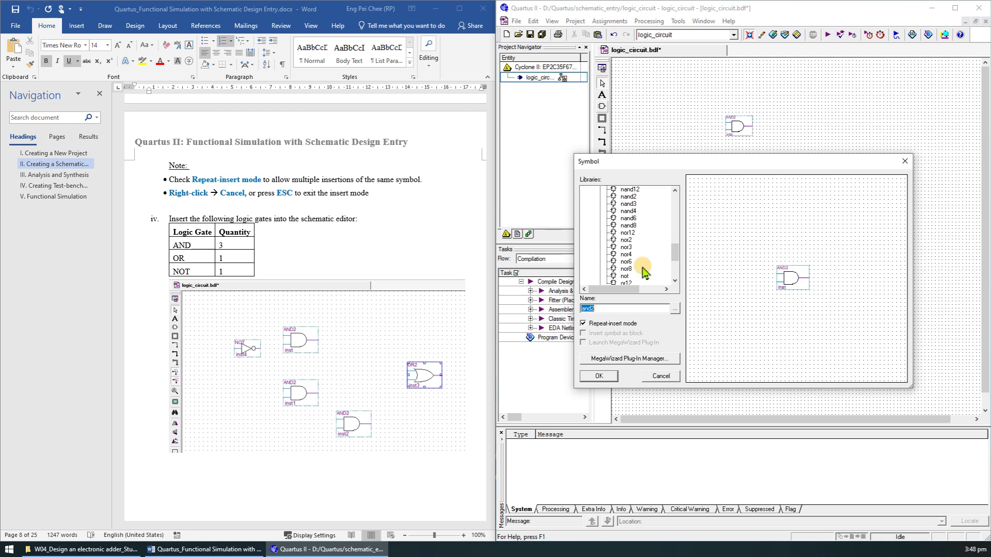
pyautogui.click(625, 269)
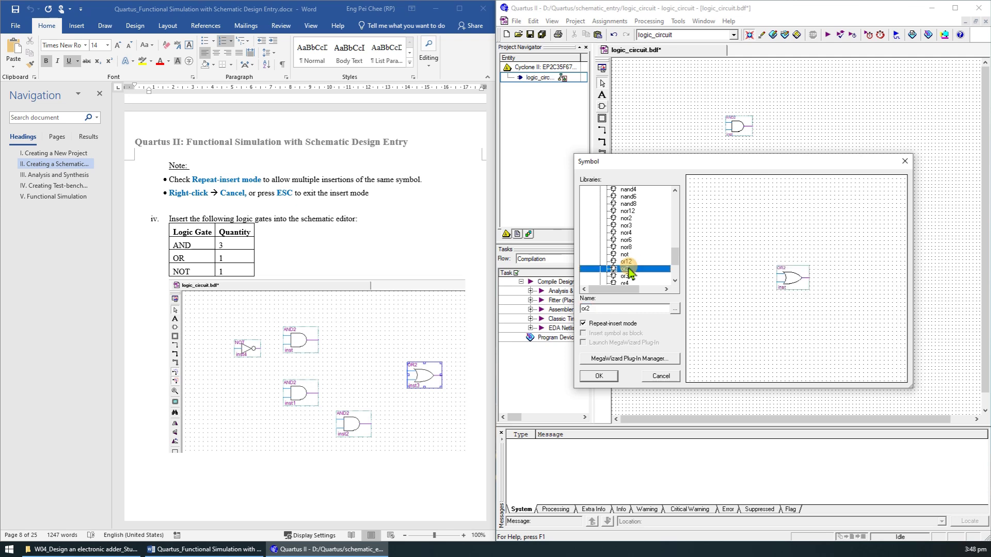
pyautogui.click(600, 377)
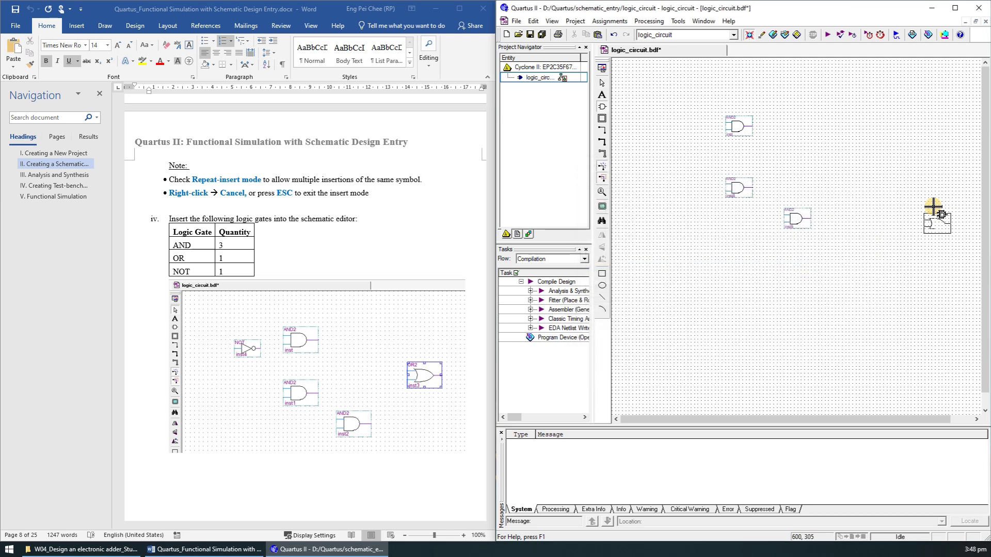
pyautogui.click(873, 144)
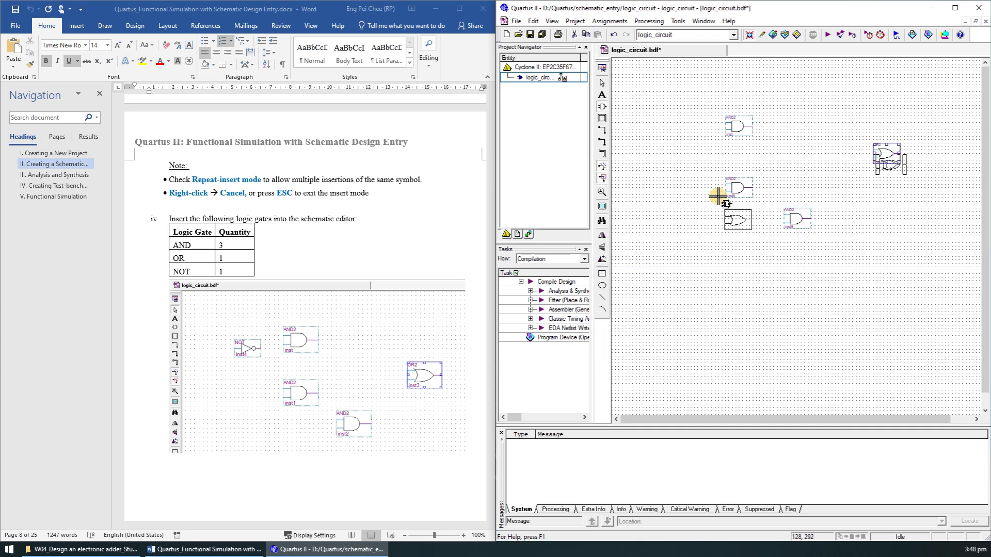
# Step: Insert one not gate just left of the upper AND gate and end symbol insertion
pyautogui.click(602, 106)
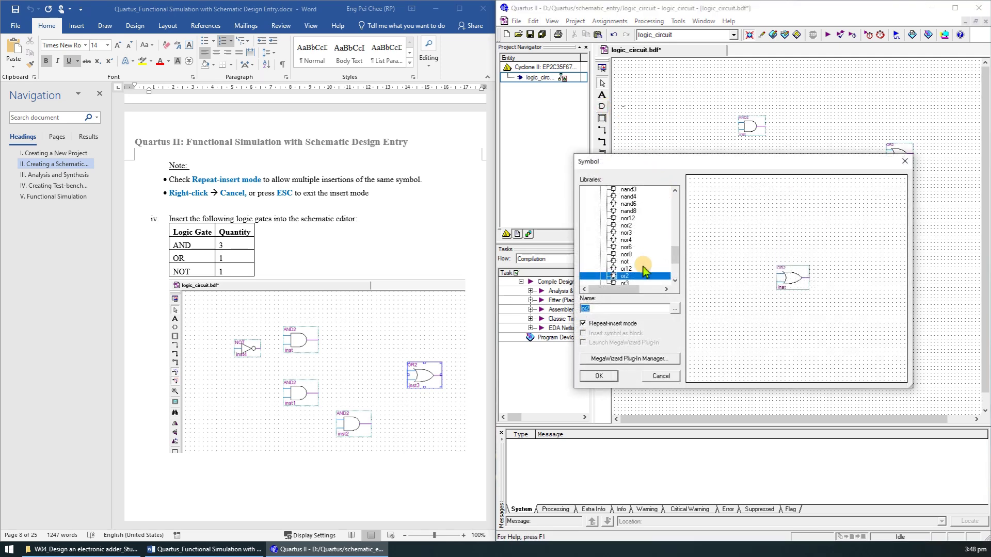
pyautogui.write('not')
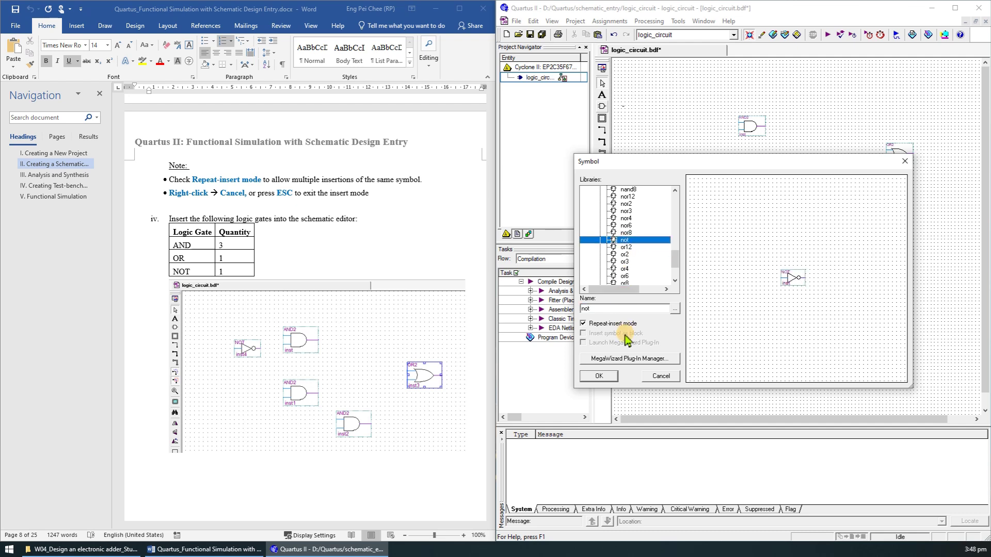
pyautogui.click(599, 376)
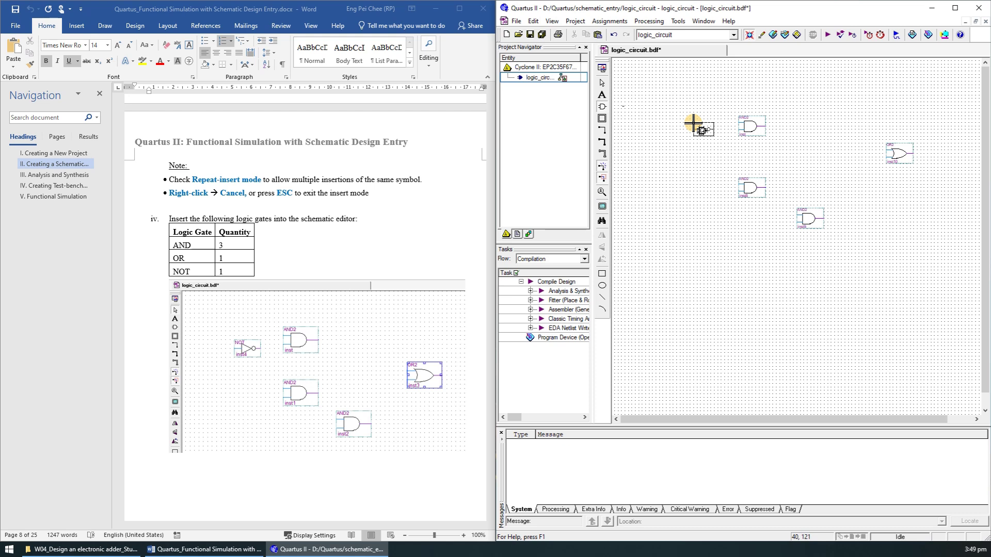
pyautogui.click(699, 123)
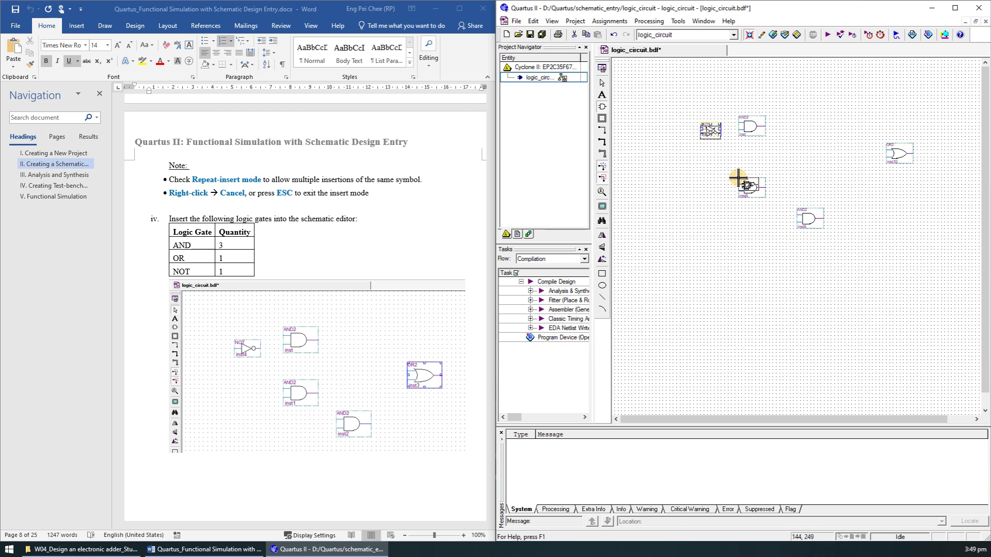
pyautogui.press('Escape')
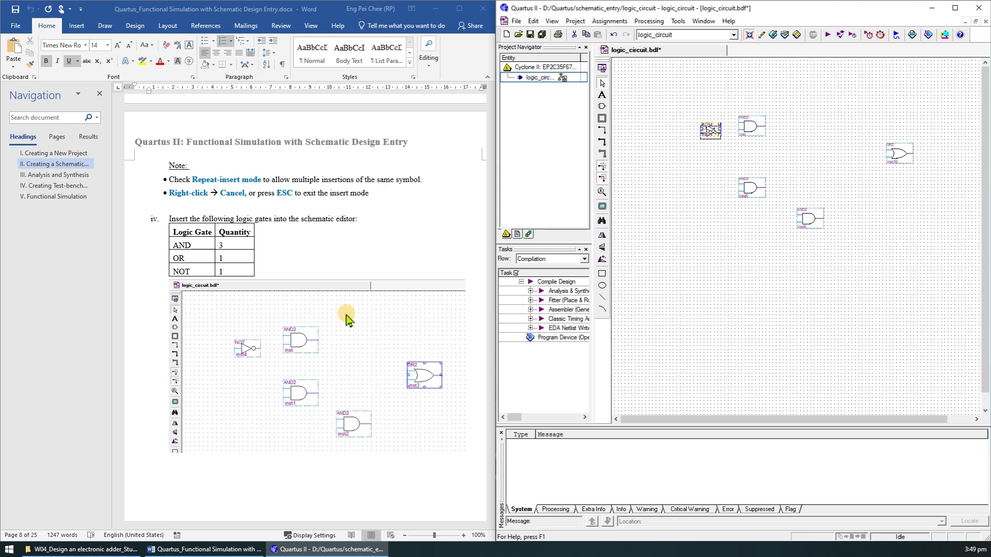
# Step: Follow the guide's pin section to insert three input pins from primitives > pin, stacked vertically left of the gates
pyautogui.scroll(-7, 346, 320)
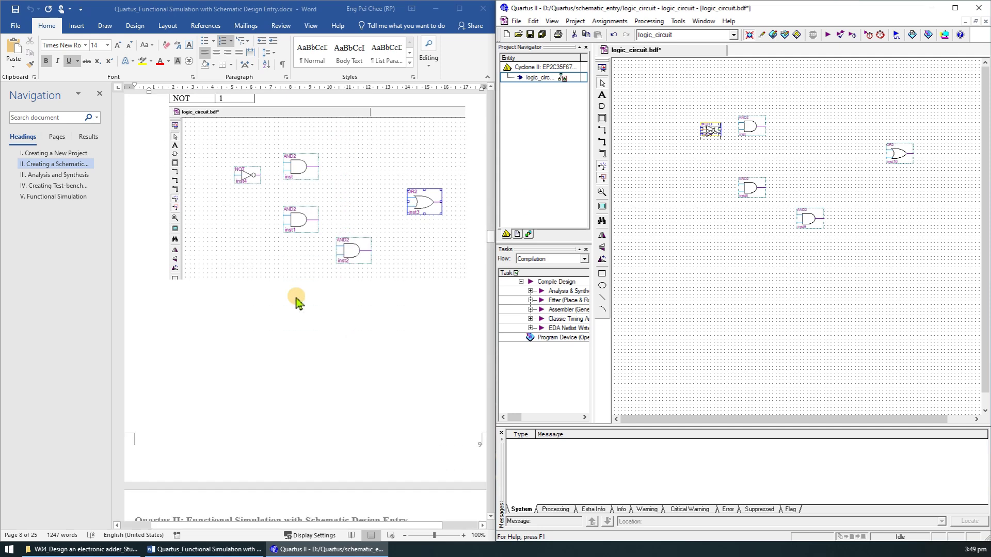
pyautogui.scroll(-3, 297, 302)
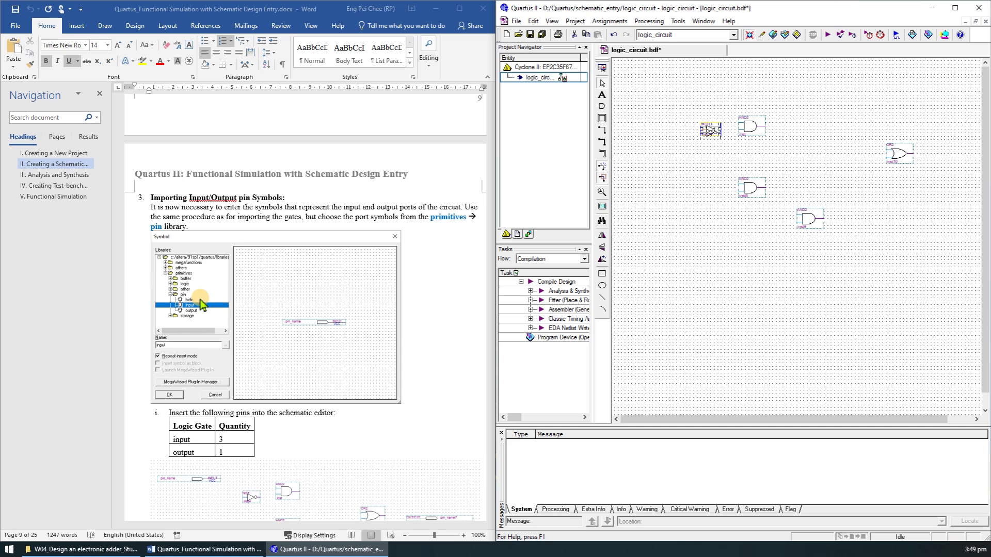
pyautogui.click(602, 107)
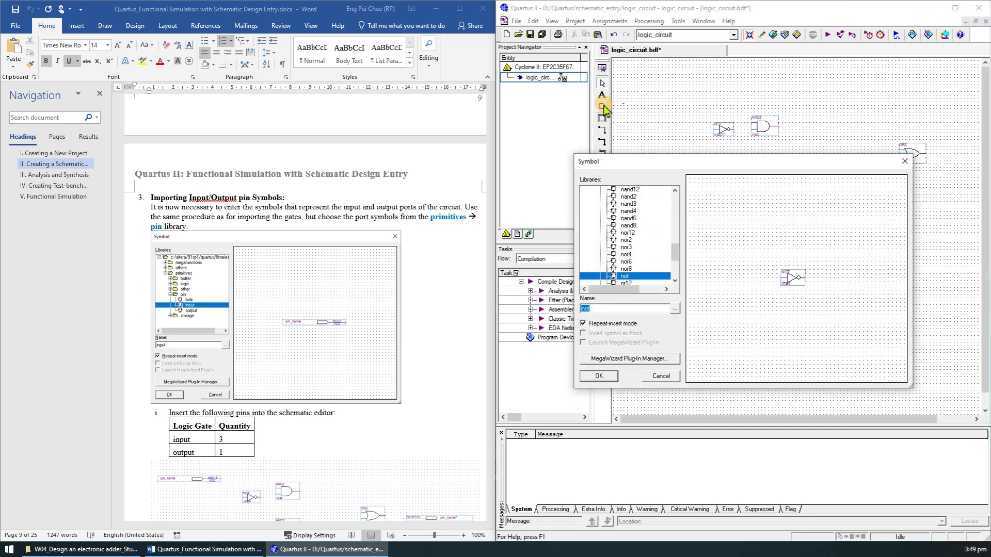
pyautogui.moveTo(674, 253); pyautogui.dragTo(675, 198)
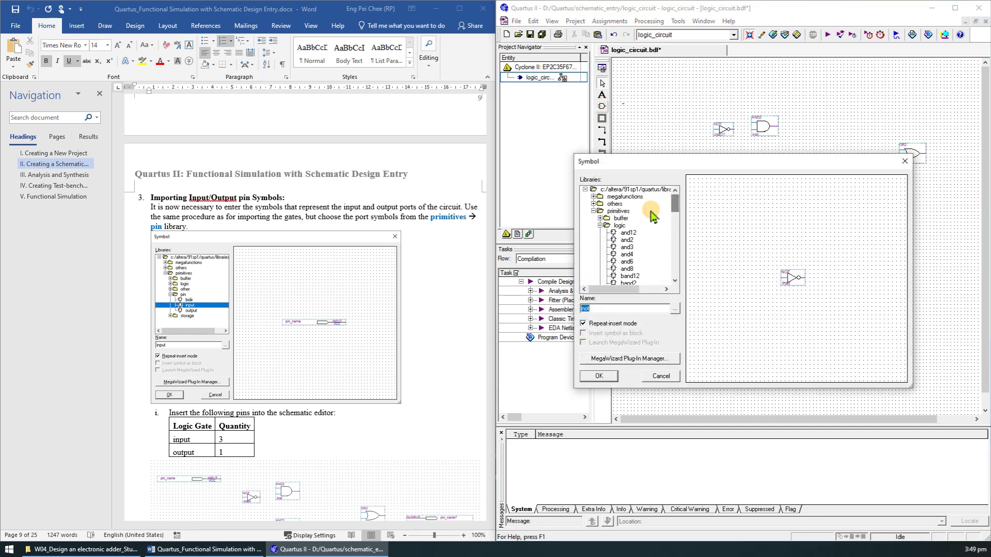
pyautogui.click(601, 227)
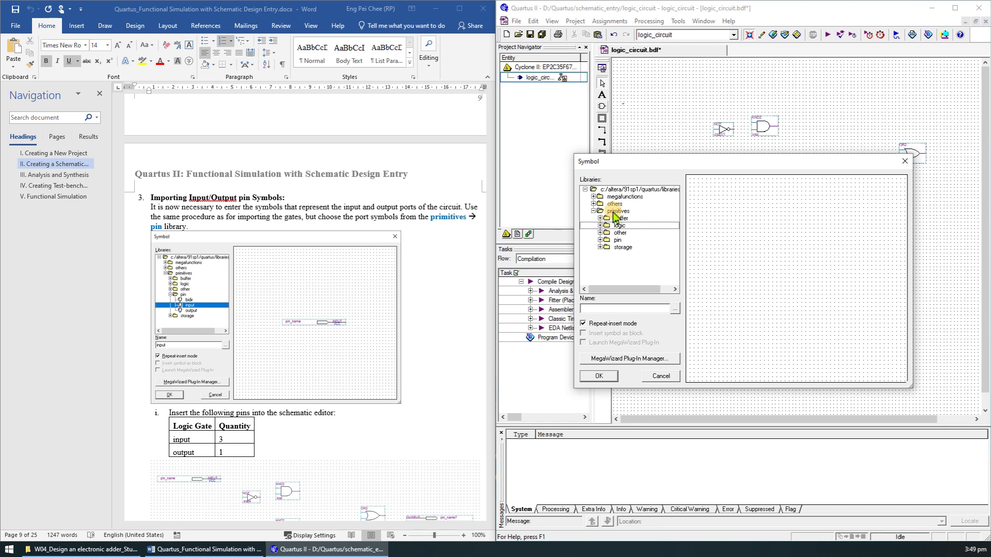
pyautogui.click(600, 240)
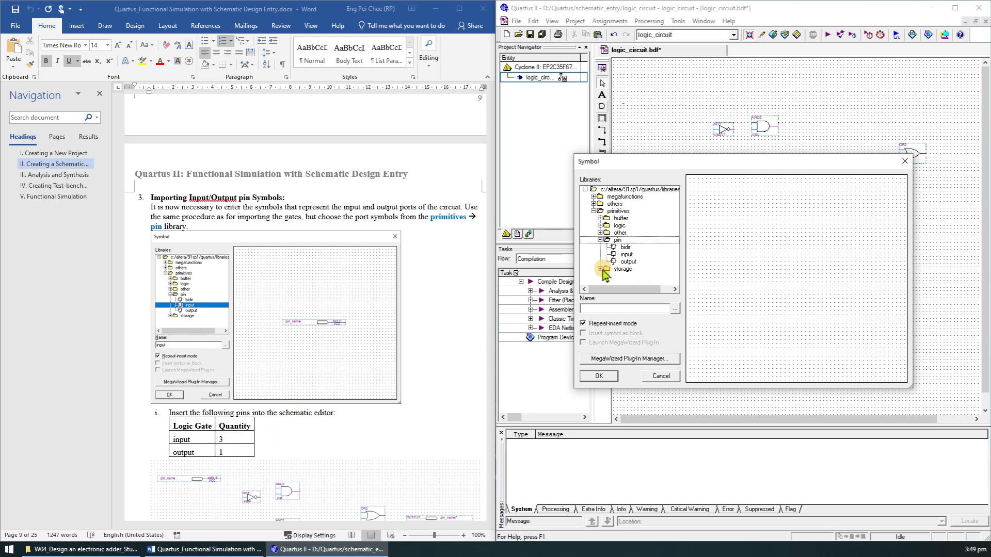
pyautogui.click(626, 255)
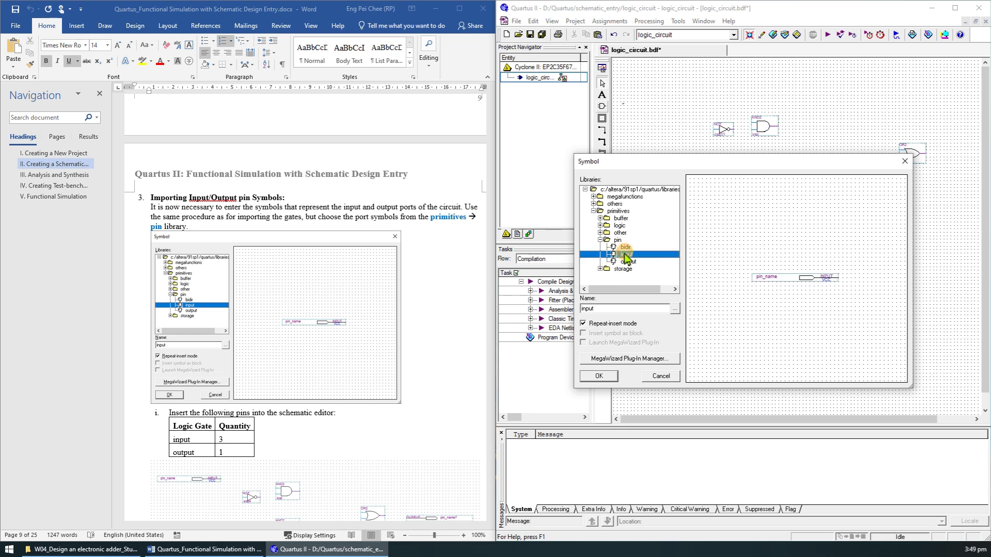
pyautogui.click(600, 377)
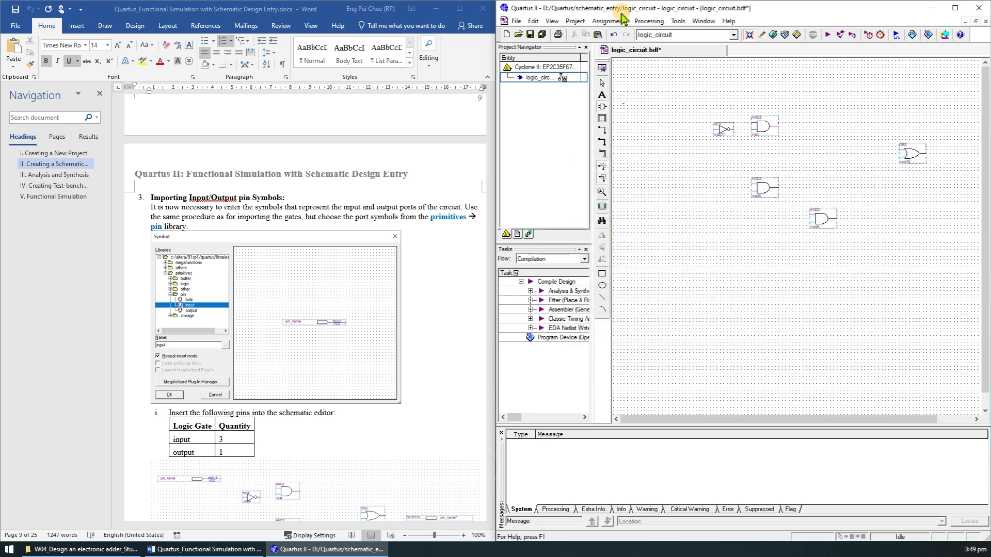
pyautogui.click(622, 109)
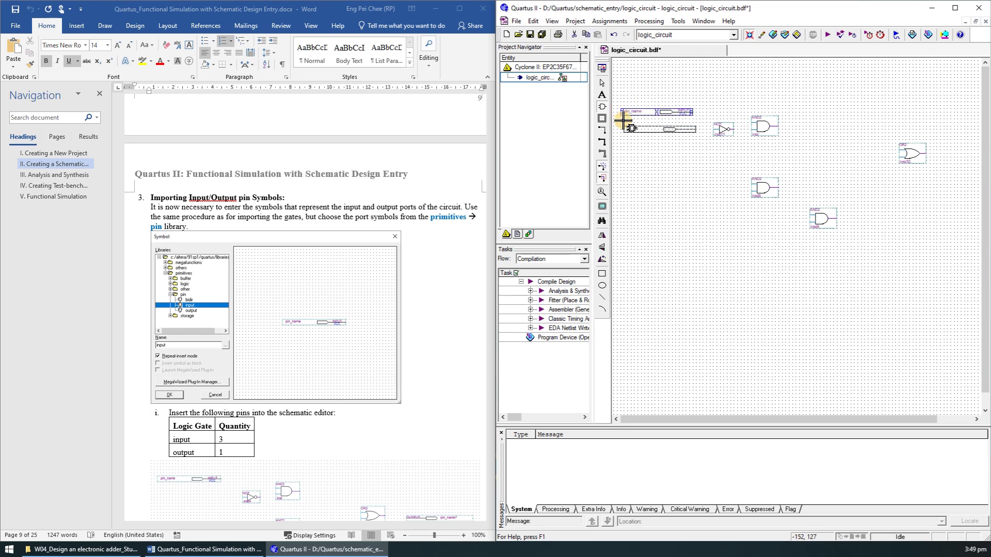
pyautogui.click(621, 149)
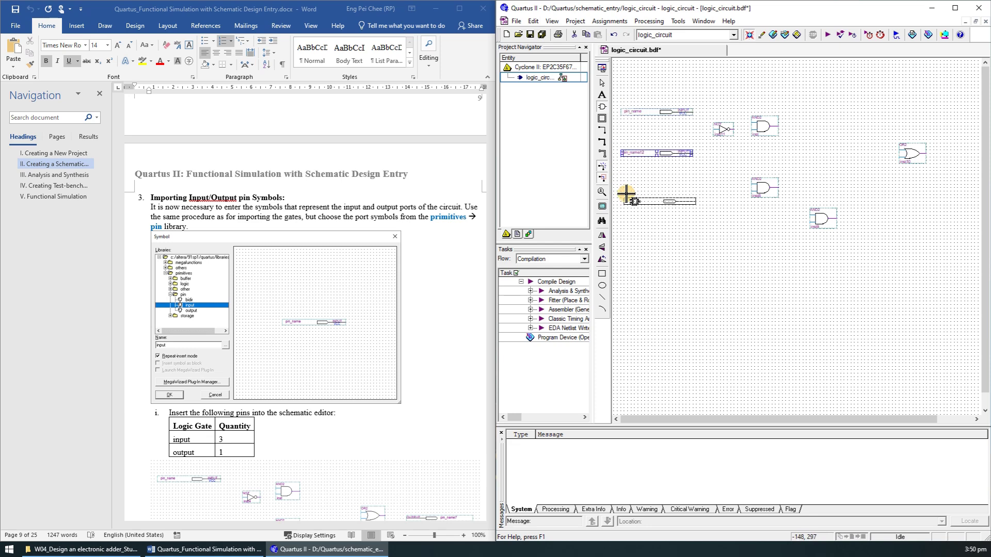
pyautogui.click(620, 222)
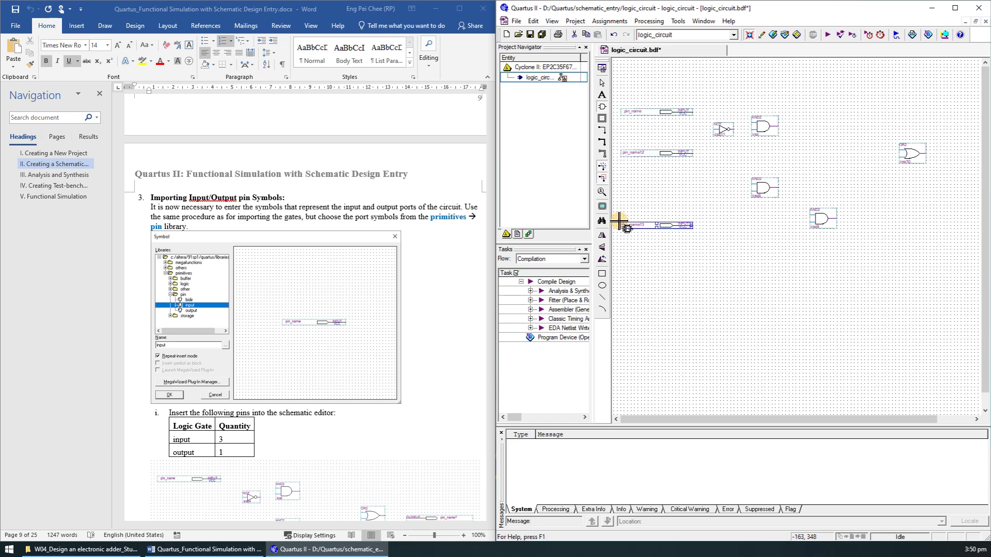
# Step: Insert one output pin from the pin library directly right of the OR gate and end symbol insertion
pyautogui.click(603, 108)
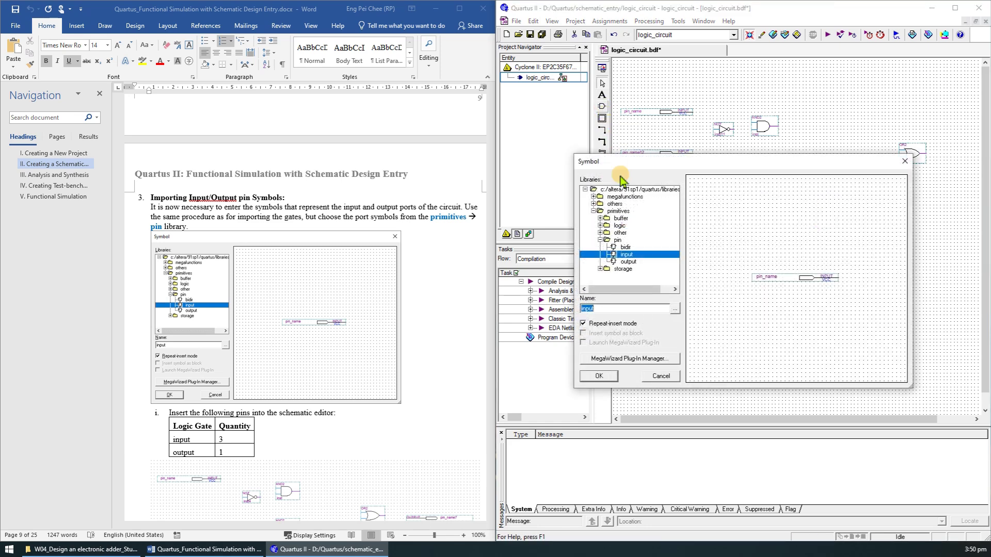
pyautogui.click(625, 261)
pyautogui.click(600, 375)
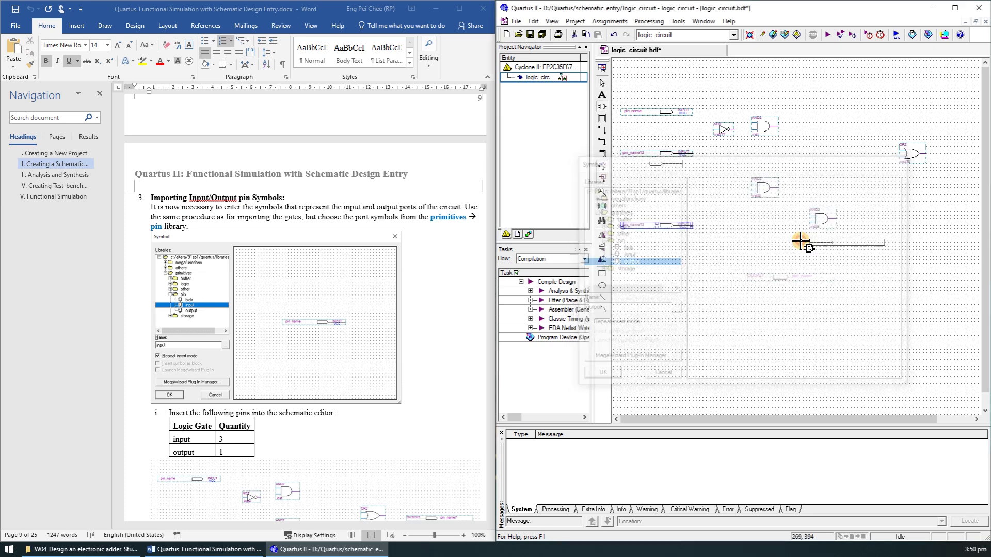
pyautogui.click(940, 151)
pyautogui.press('Escape')
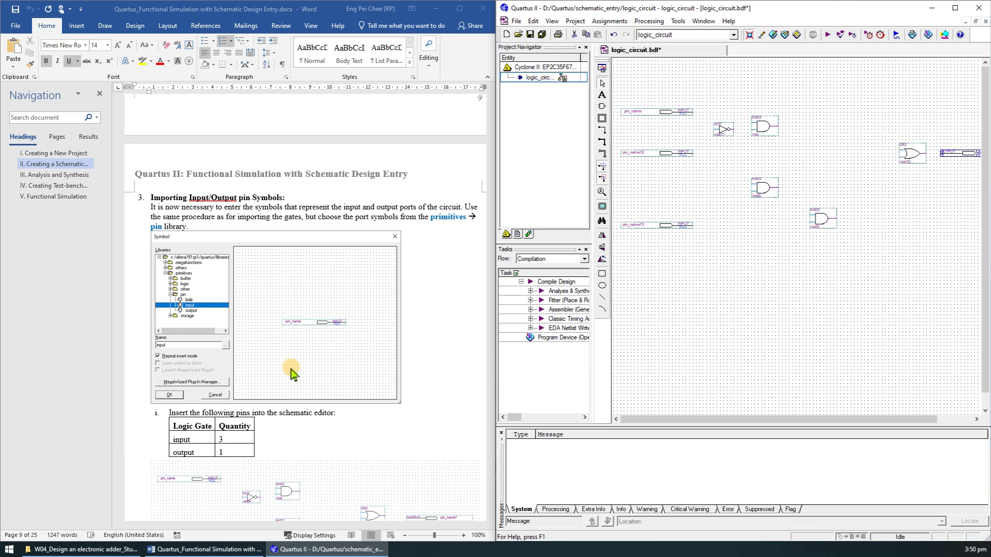
# Step: Move the two lower AND gates, third input pin, OR gate and output pin closer together to match the guide's layout
pyautogui.scroll(-3, 287, 376)
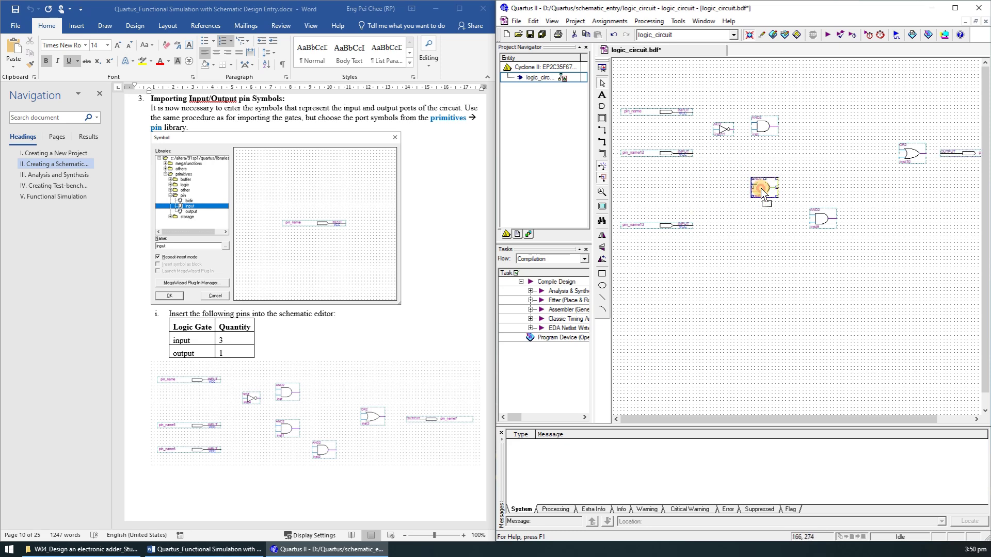
pyautogui.moveTo(762, 188); pyautogui.dragTo(761, 161)
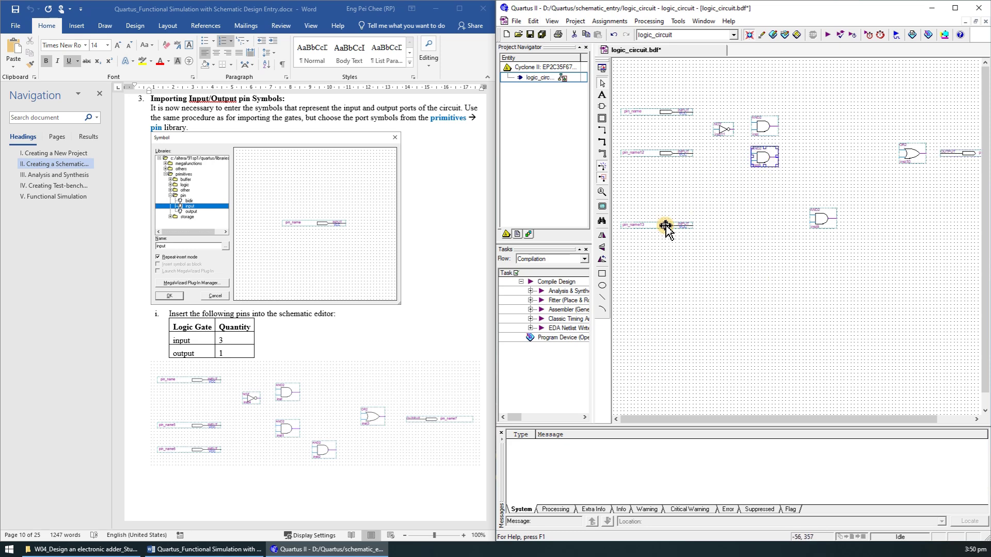
pyautogui.moveTo(666, 226); pyautogui.dragTo(666, 198)
pyautogui.moveTo(823, 220); pyautogui.dragTo(812, 196)
pyautogui.moveTo(911, 153); pyautogui.dragTo(856, 154)
pyautogui.moveTo(942, 154); pyautogui.dragTo(906, 146)
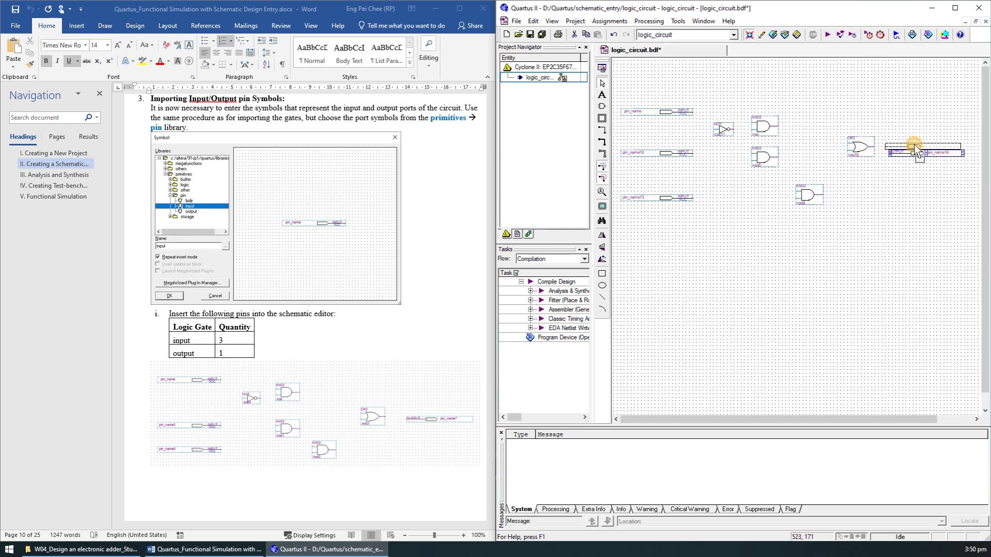
# Step: Following the guide's pin naming section, rename the three input pins P, Q and R in descending order
pyautogui.scroll(-10, 372, 445)
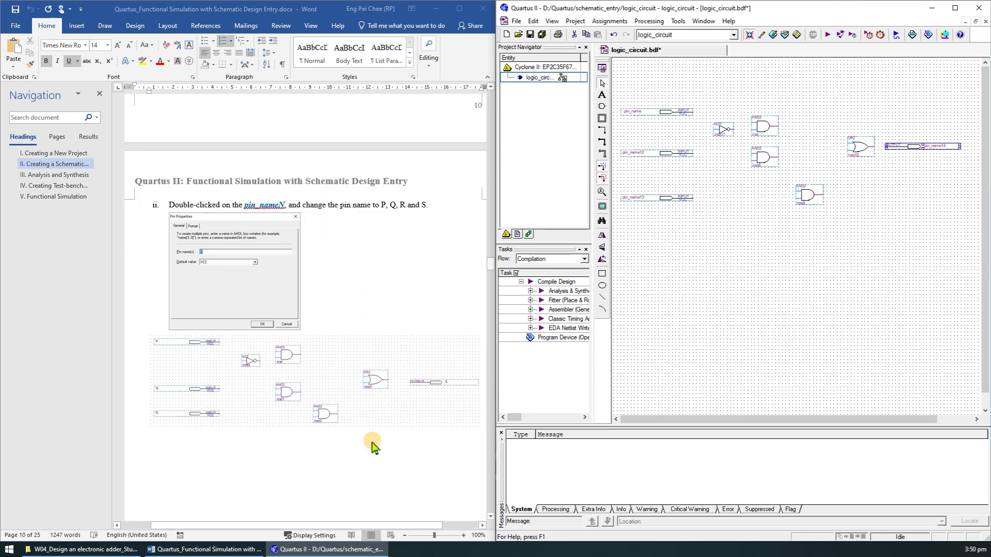
pyautogui.scroll(-1, 373, 445)
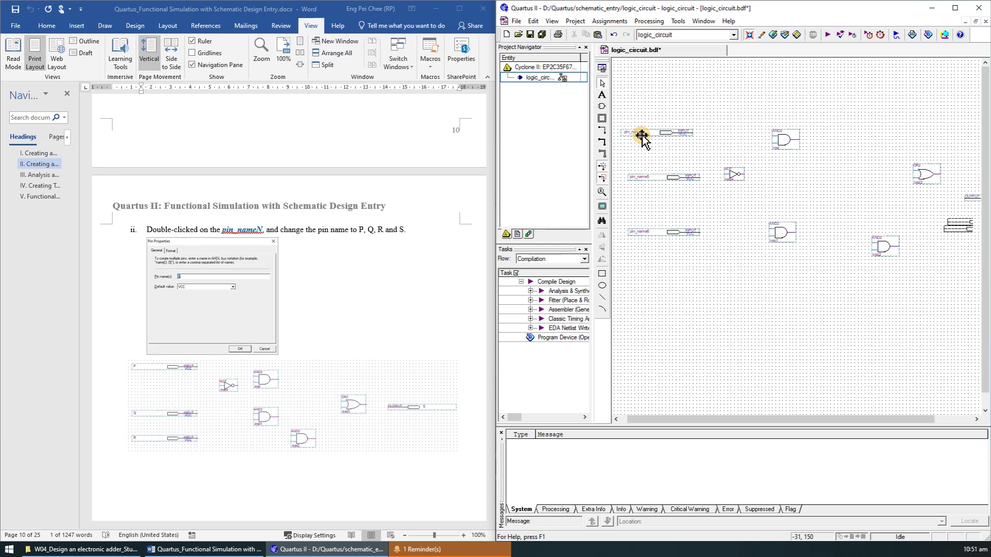
pyautogui.doubleClick(641, 133)
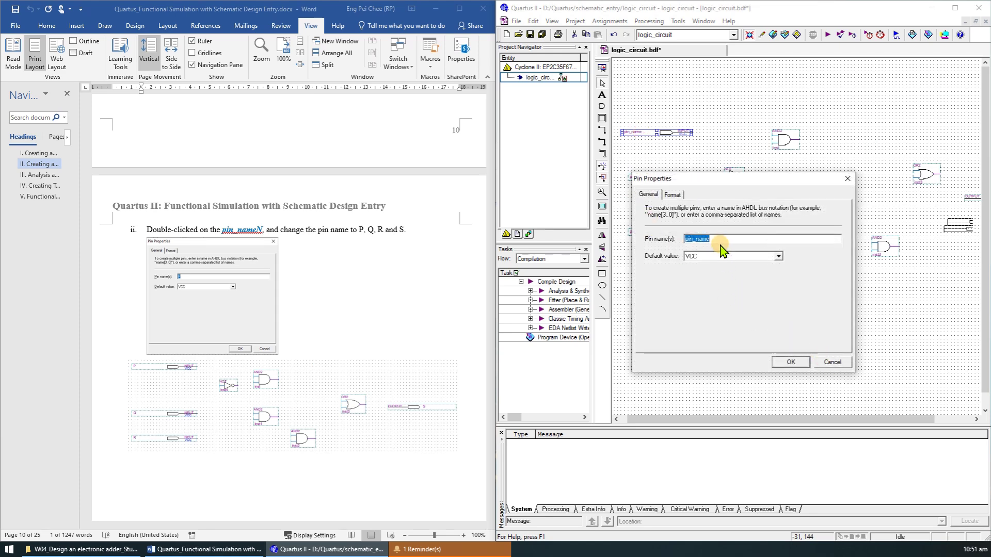
pyautogui.write('P')
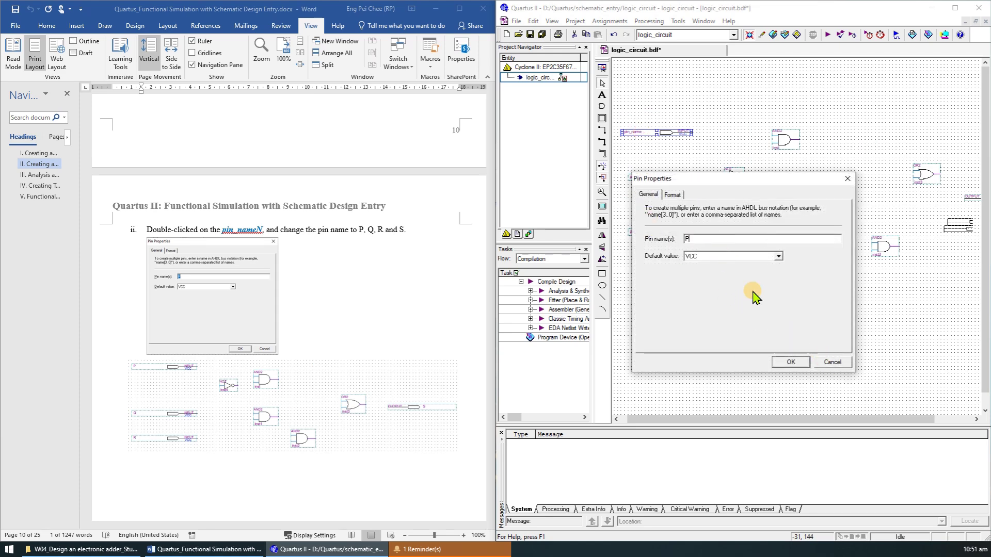
pyautogui.click(790, 362)
pyautogui.doubleClick(660, 179)
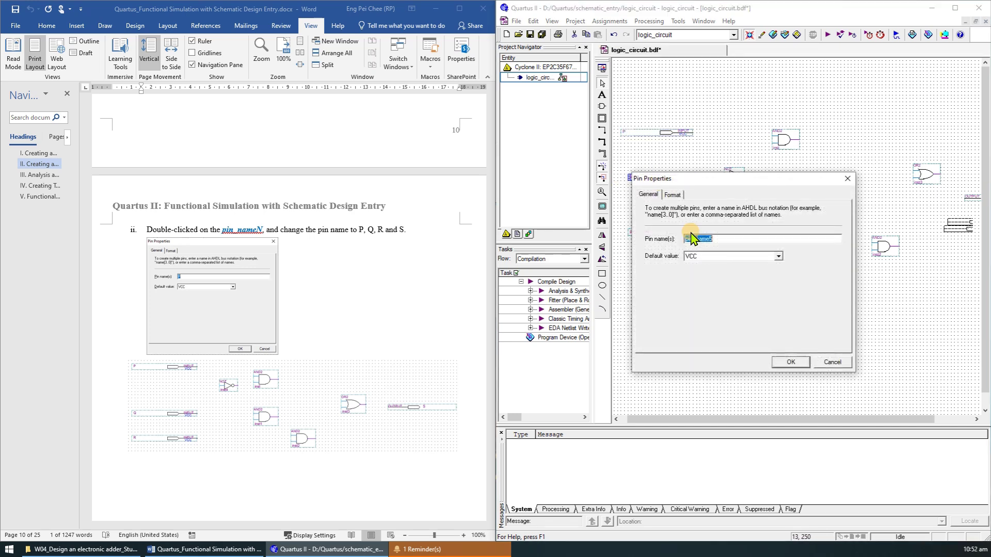
pyautogui.write('Q')
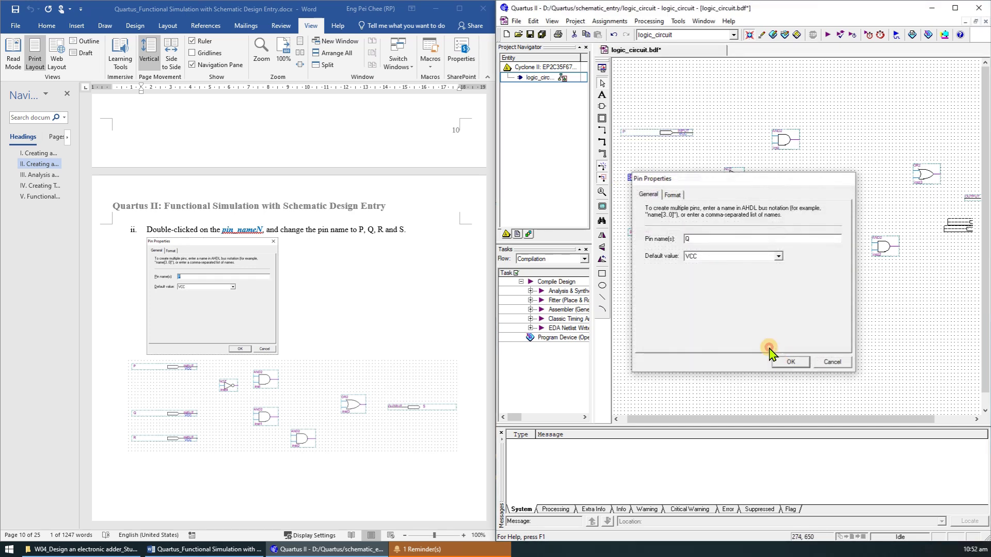
pyautogui.click(790, 362)
pyautogui.click(654, 233)
pyautogui.doubleClick(654, 233)
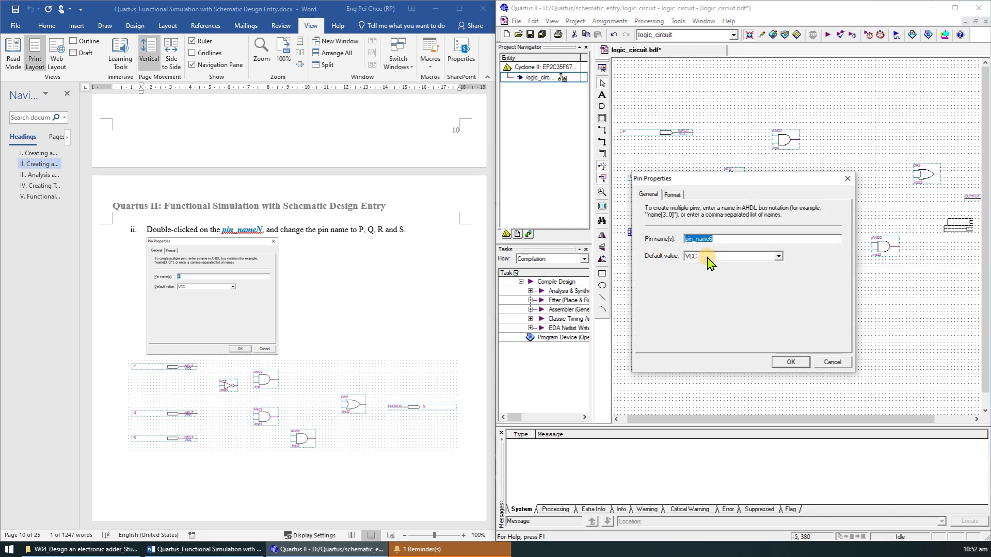
pyautogui.write('R')
pyautogui.click(789, 362)
# Step: Rename the output pin beside the OR gate as S
pyautogui.moveTo(912, 419); pyautogui.dragTo(946, 372)
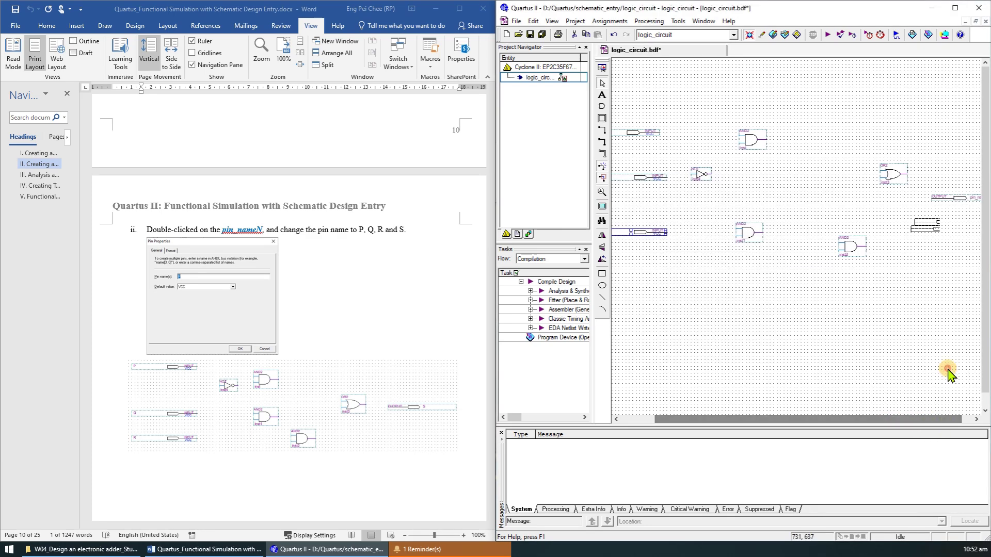
pyautogui.doubleClick(952, 198)
pyautogui.write('S')
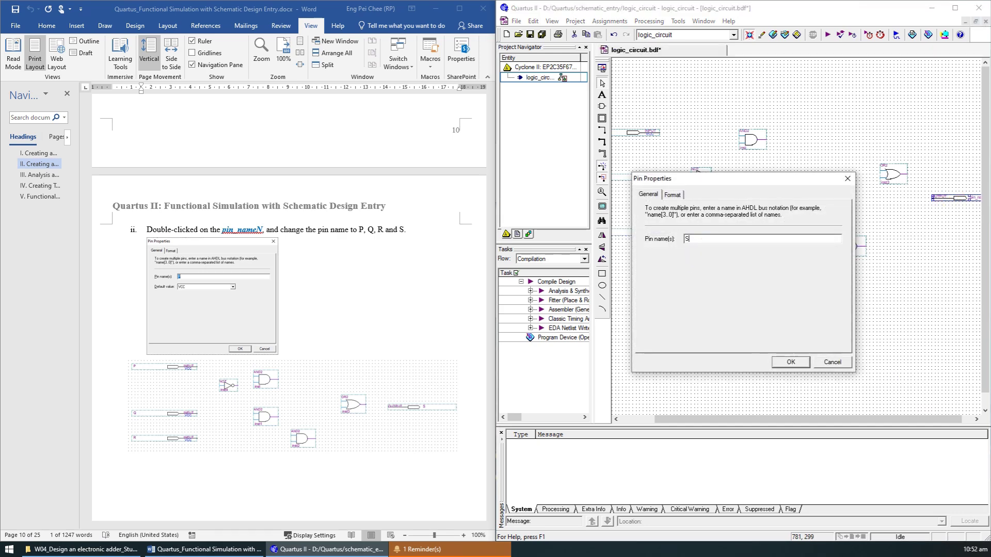
pyautogui.click(793, 363)
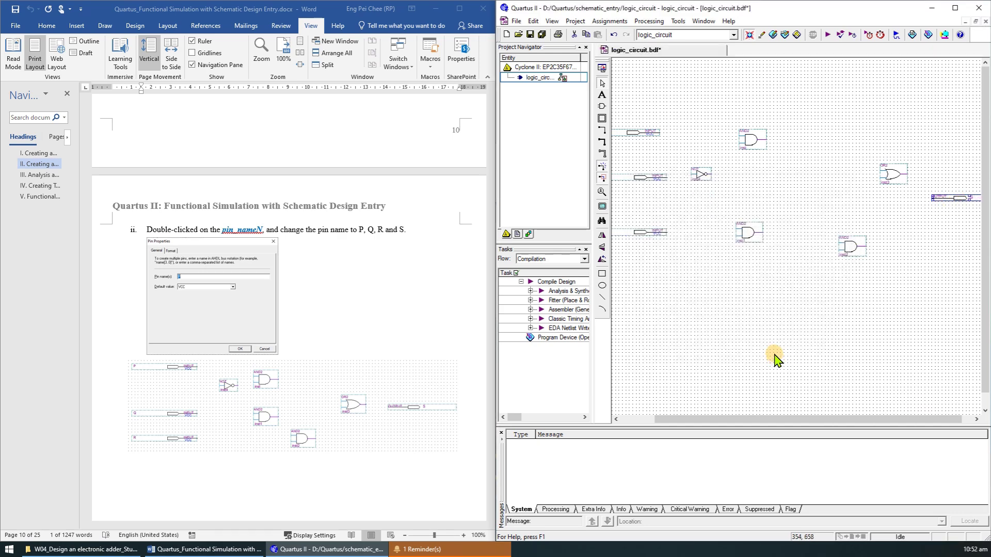
# Step: Following the guide's wiring section, connect the NOT gate's output to the upper AND gate's second input with the Orthogonal Node Tool
pyautogui.scroll(-20, 347, 339)
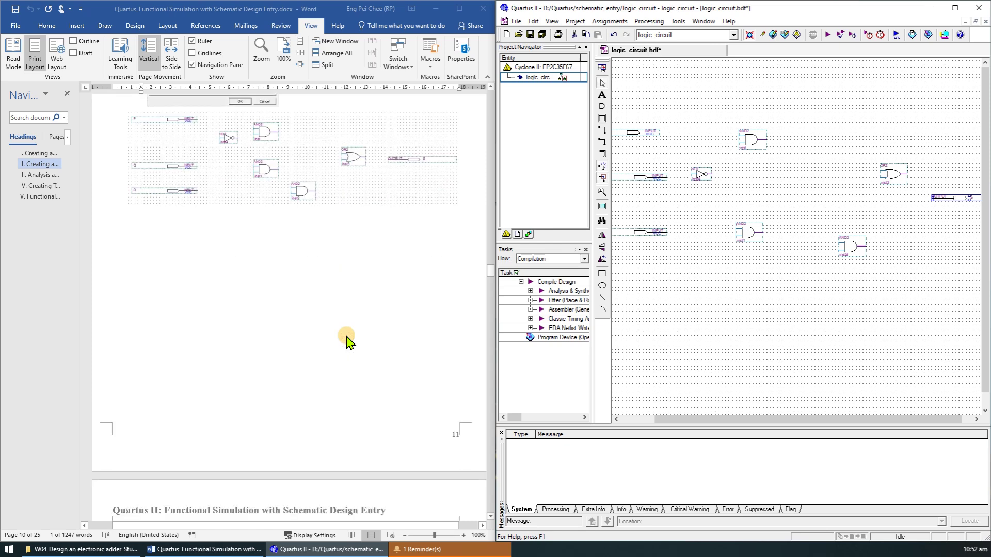
pyautogui.scroll(-2, 347, 341)
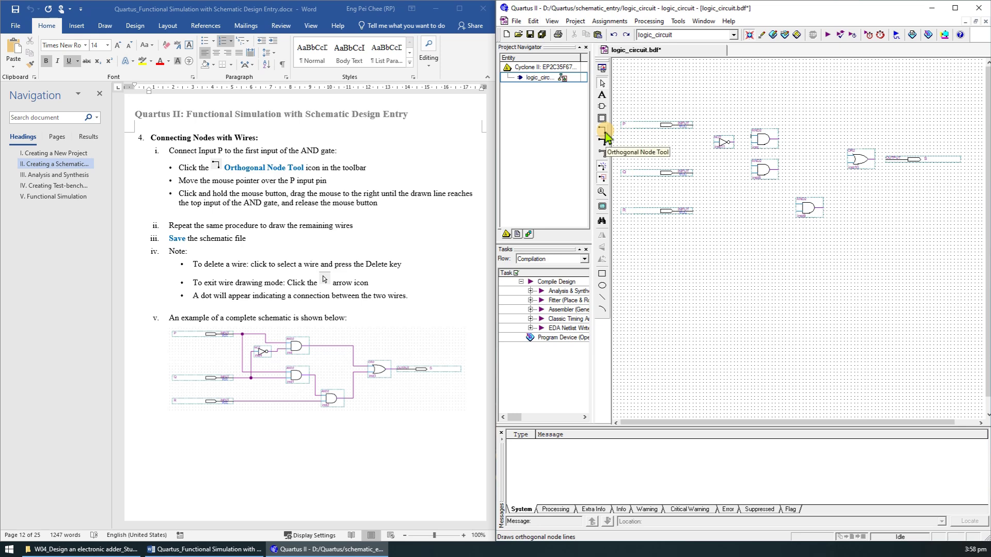
pyautogui.click(605, 132)
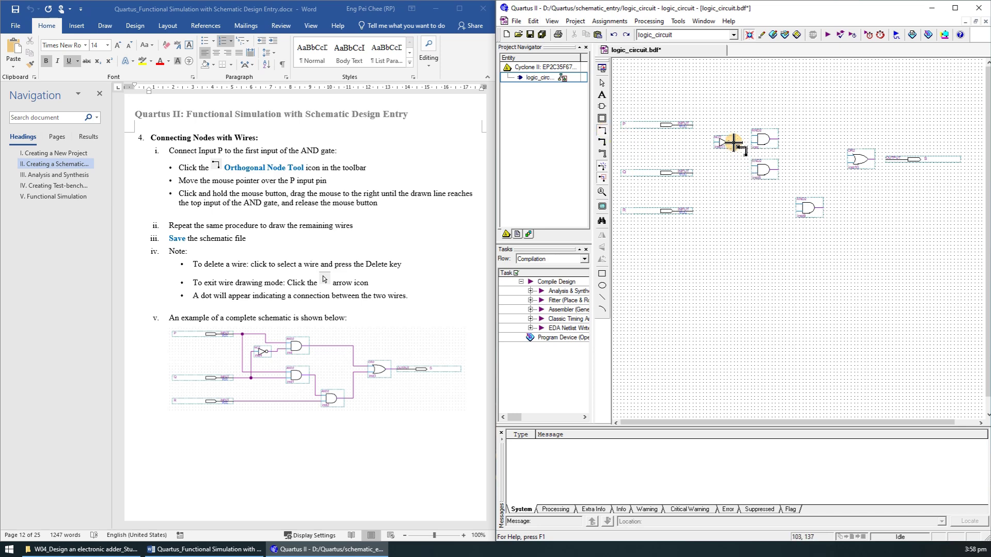
pyautogui.moveTo(734, 140); pyautogui.dragTo(752, 140)
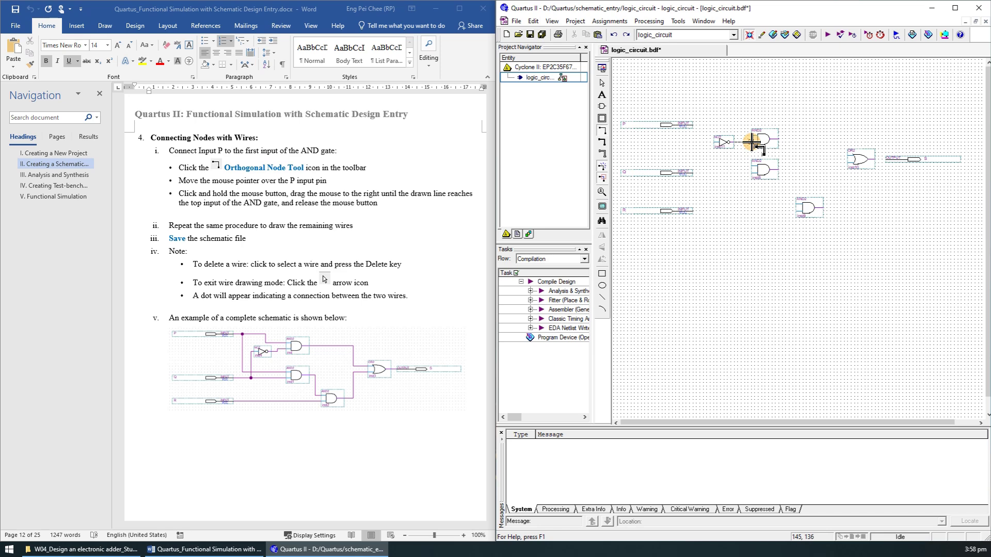
pyautogui.moveTo(753, 141); pyautogui.dragTo(753, 140)
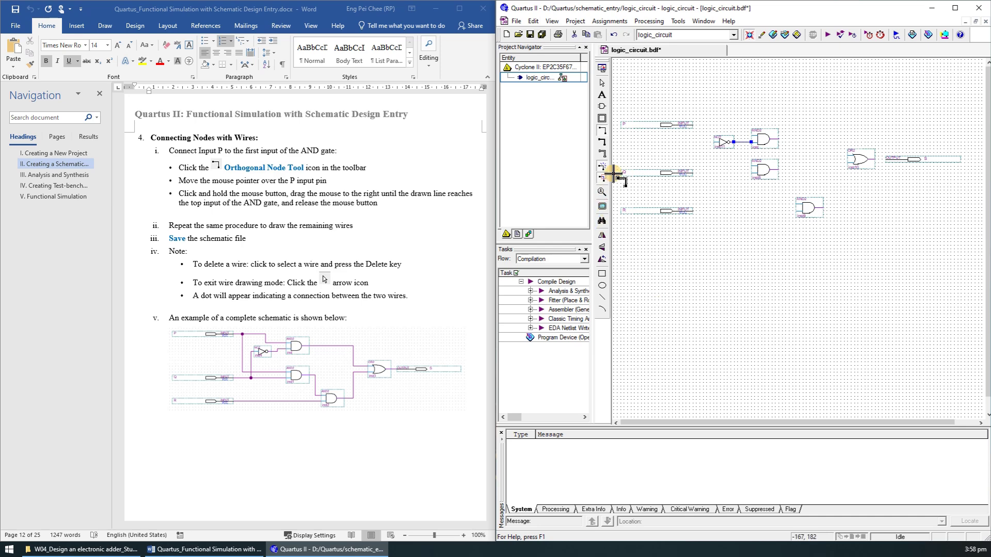
pyautogui.click(602, 83)
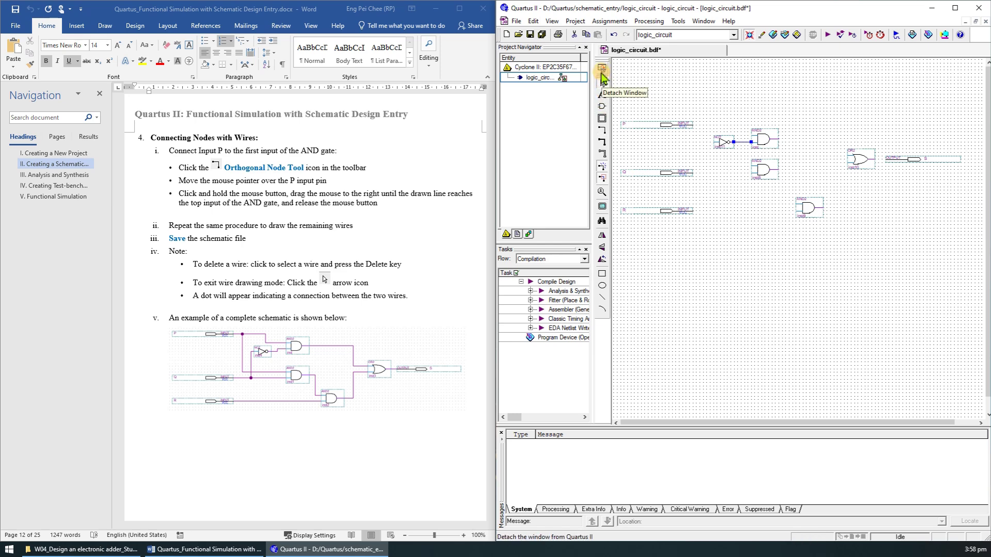
# Step: Detach the schematic editor into its own window and position it beside the Word guide, over the main Quartus II window
pyautogui.click(602, 76)
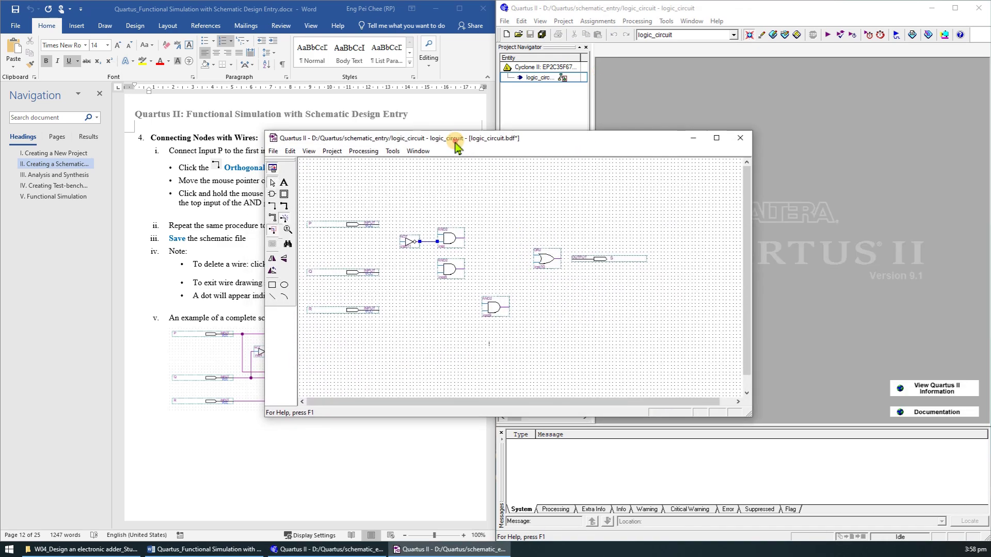
pyautogui.moveTo(456, 145); pyautogui.dragTo(690, 132)
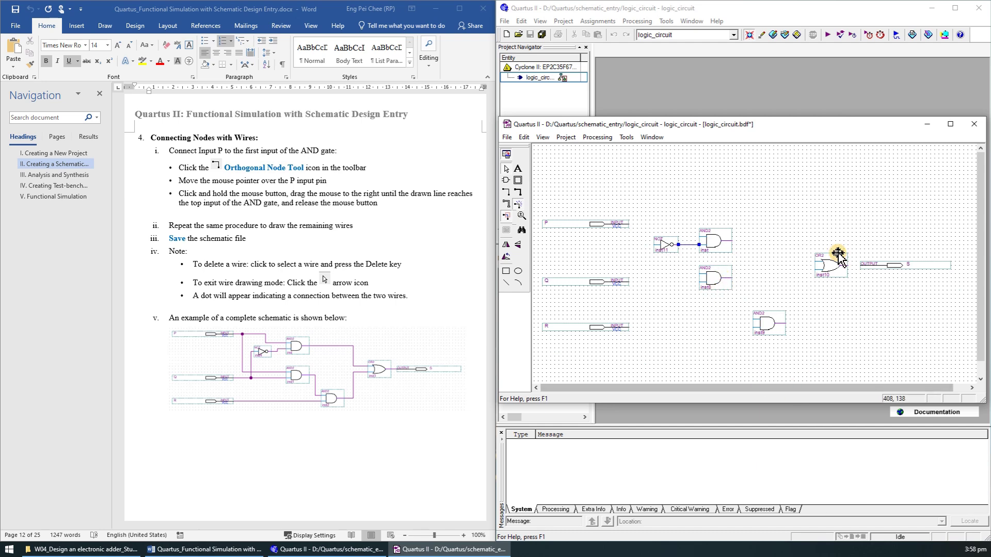
pyautogui.scroll(-2, 741, 248)
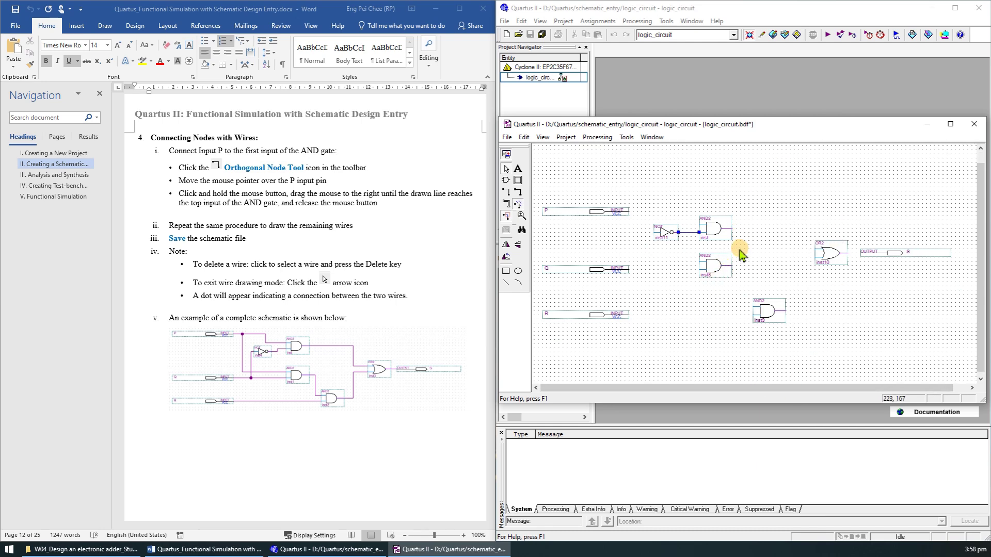
pyautogui.scroll(2, 647, 288)
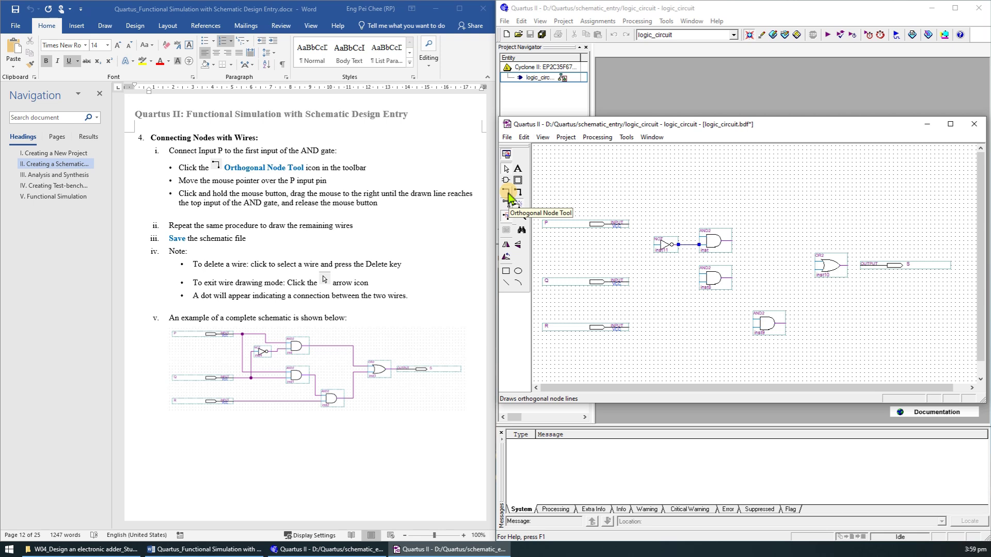
# Step: Wire P to the first inputs of both stacked AND gates, and Q to the lower AND gate's second input and the NOT gate's input
pyautogui.click(508, 196)
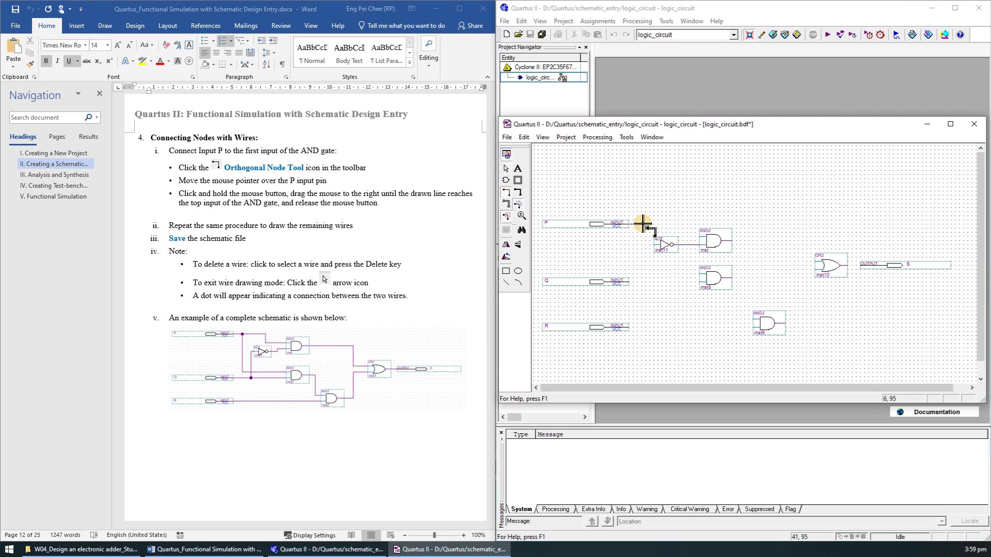
pyautogui.moveTo(643, 223); pyautogui.dragTo(700, 237)
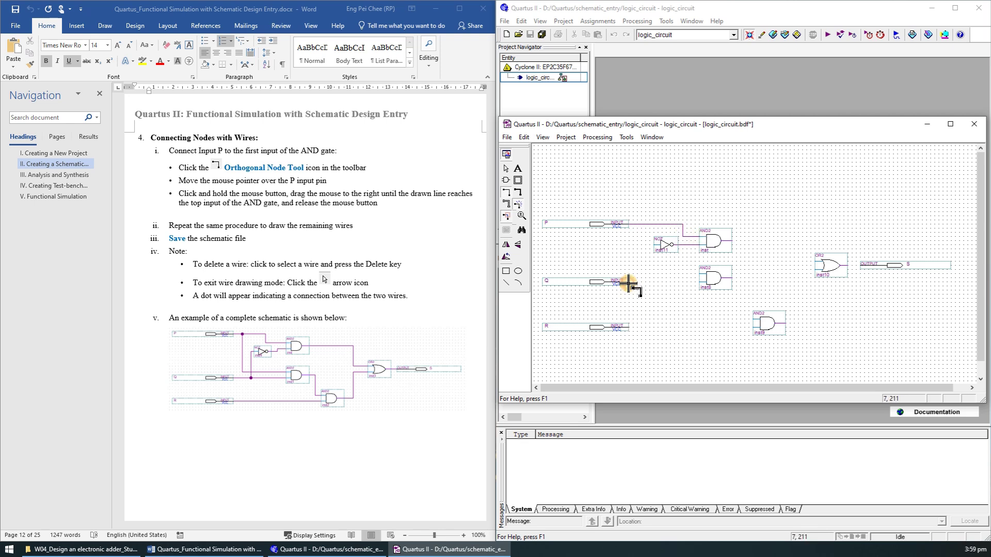
pyautogui.moveTo(629, 283); pyautogui.dragTo(701, 279)
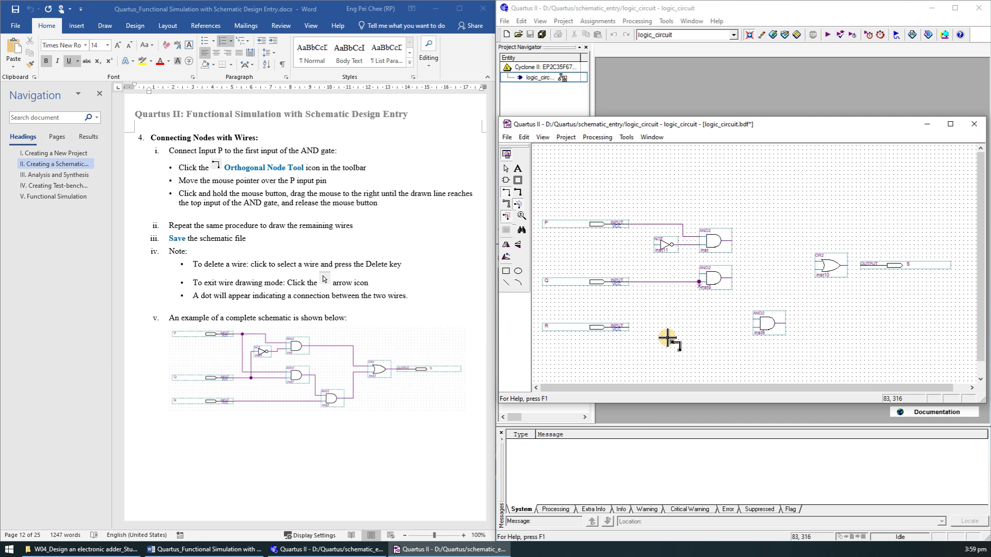
pyautogui.press('Delete')
pyautogui.moveTo(629, 282); pyautogui.dragTo(700, 282)
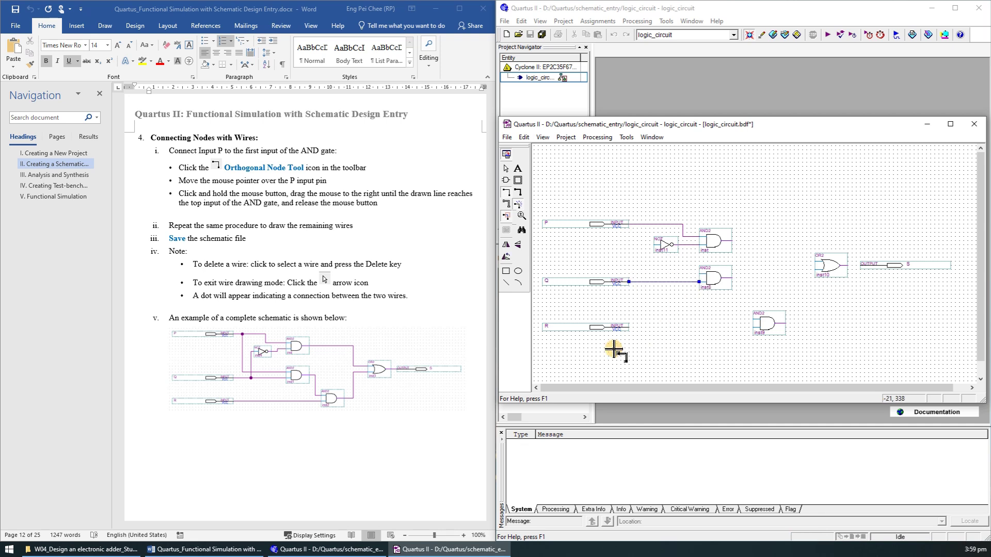
pyautogui.moveTo(634, 225); pyautogui.dragTo(699, 274)
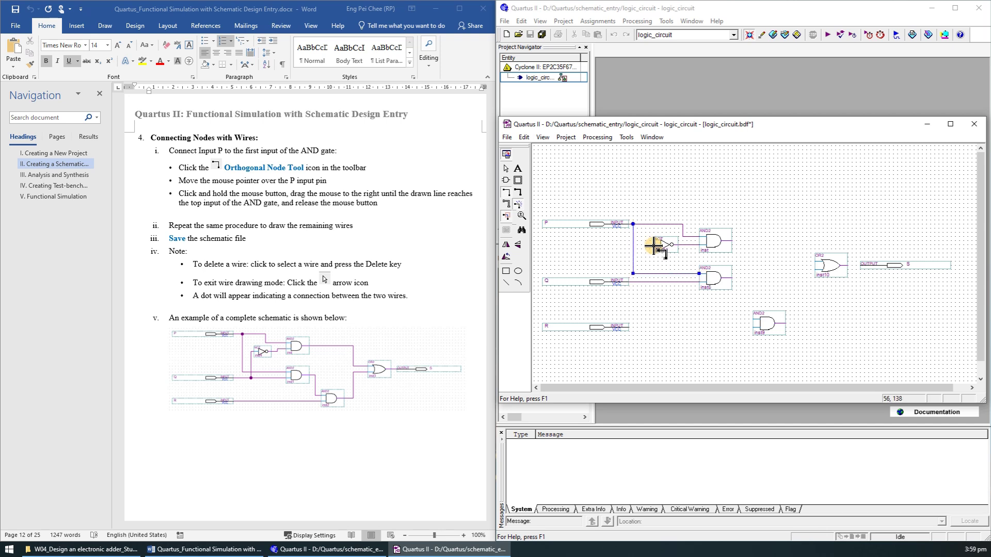
pyautogui.moveTo(642, 252); pyautogui.dragTo(642, 282)
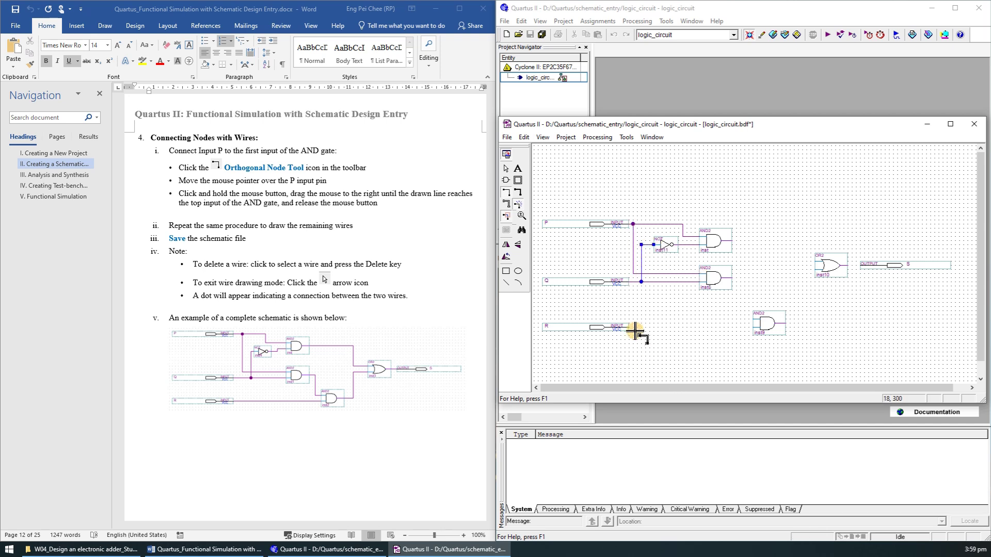
# Step: Wire pin R and the lower stacked AND gate's output to the inputs of the third AND gate
pyautogui.moveTo(630, 327); pyautogui.dragTo(753, 328)
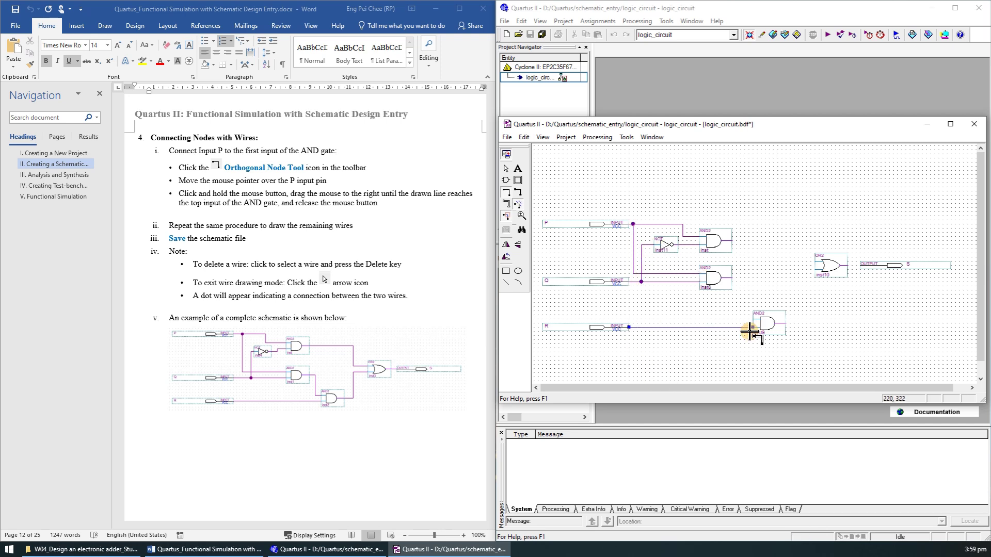
pyautogui.moveTo(732, 278); pyautogui.dragTo(753, 320)
# Step: Wire the upper and third AND gates' outputs to the OR gate, connect its output to pin S, and end wire drawing
pyautogui.moveTo(730, 242); pyautogui.dragTo(790, 260)
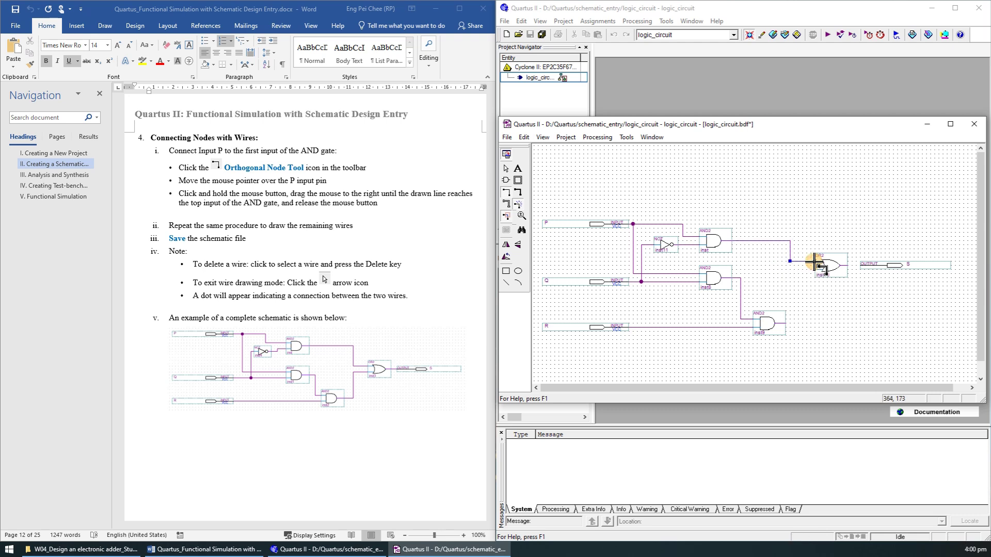
pyautogui.moveTo(786, 323); pyautogui.dragTo(860, 265)
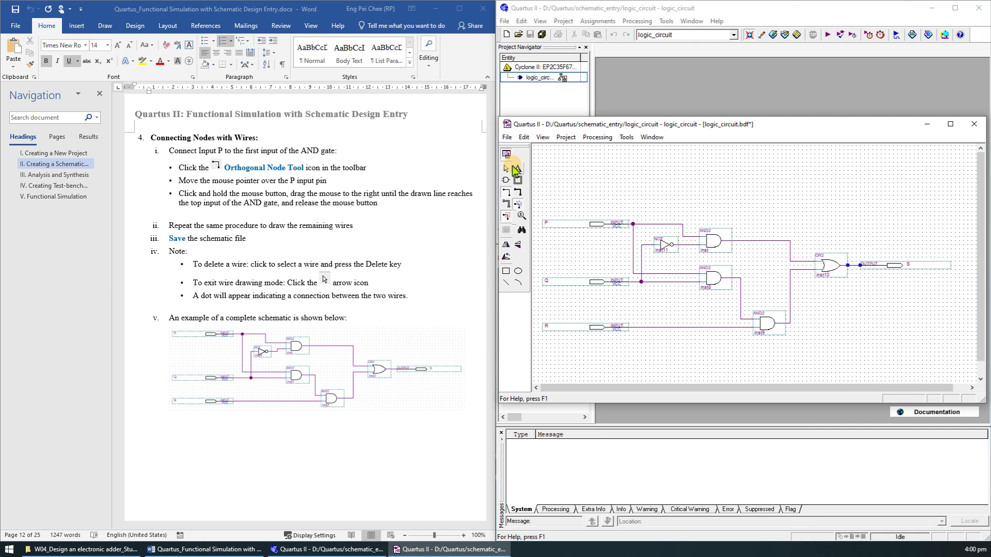
pyautogui.click(506, 169)
# Step: Reattach the schematic window to the main Quartus II window and save logic_circuit.bdf
pyautogui.click(506, 154)
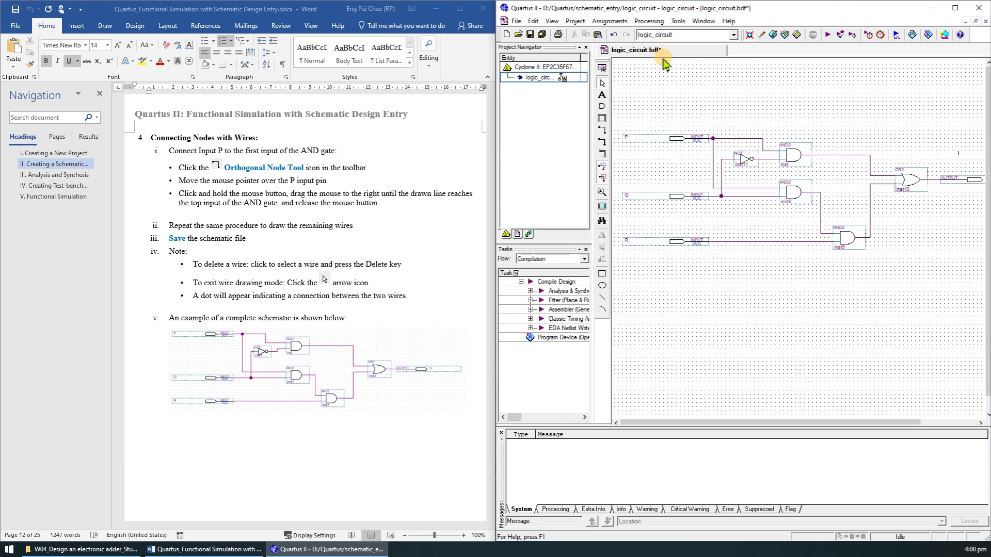
pyautogui.hotkey('ctrl', 's')
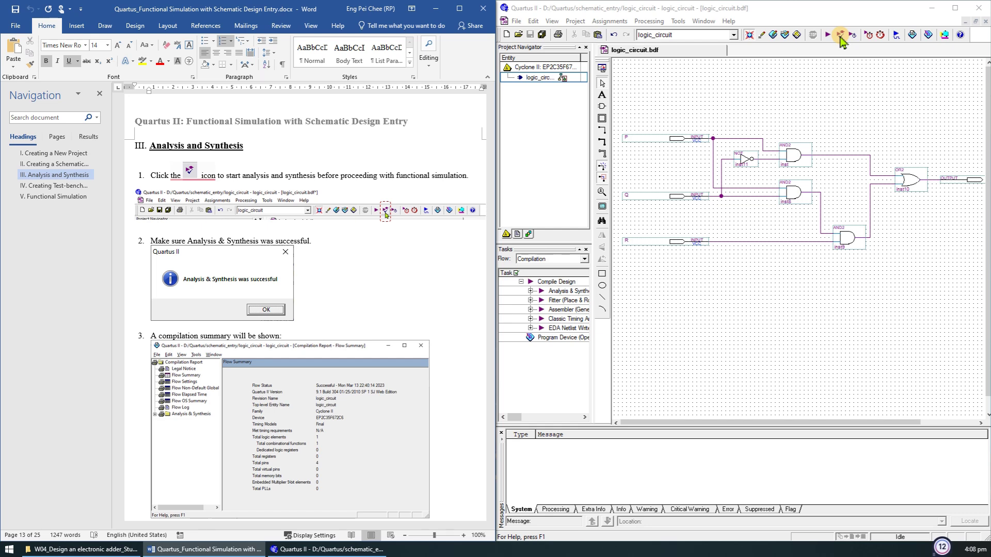
# Step: Run Analysis & Synthesis on the logic_circuit project
pyautogui.click(840, 36)
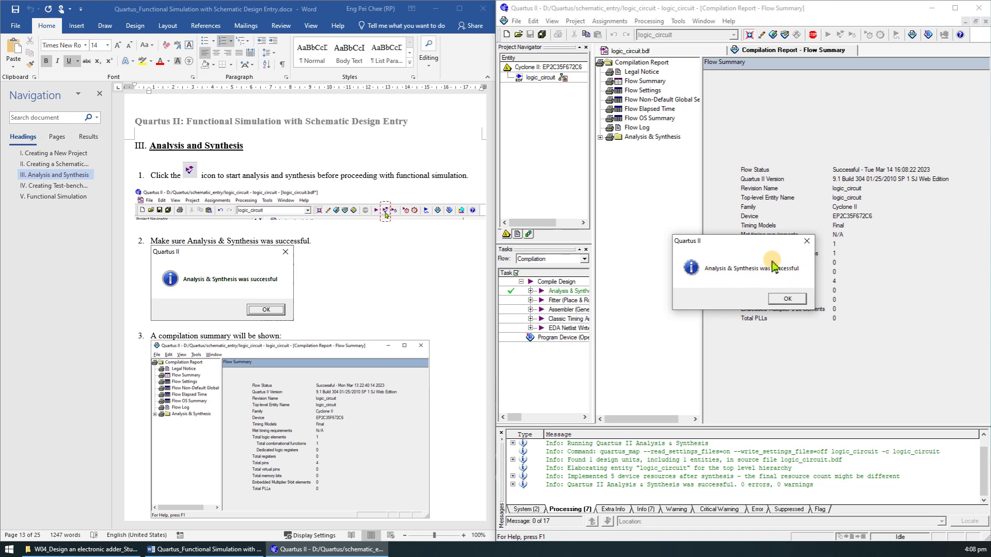
# Step: Acknowledge the finished synthesis and create a new Vector Waveform File, accepting the simulator support notice
pyautogui.click(787, 300)
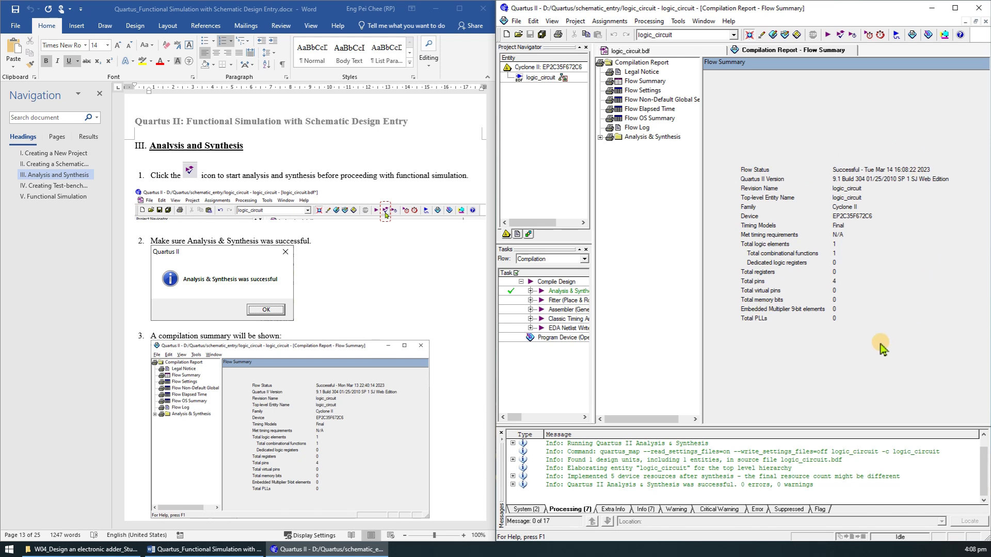
pyautogui.scroll(-8, 454, 330)
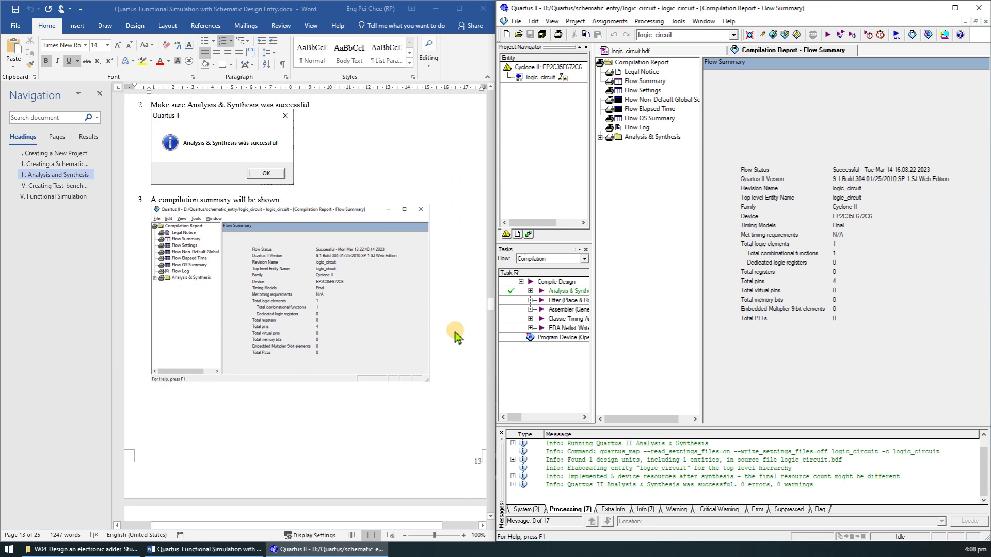
pyautogui.scroll(-8, 455, 335)
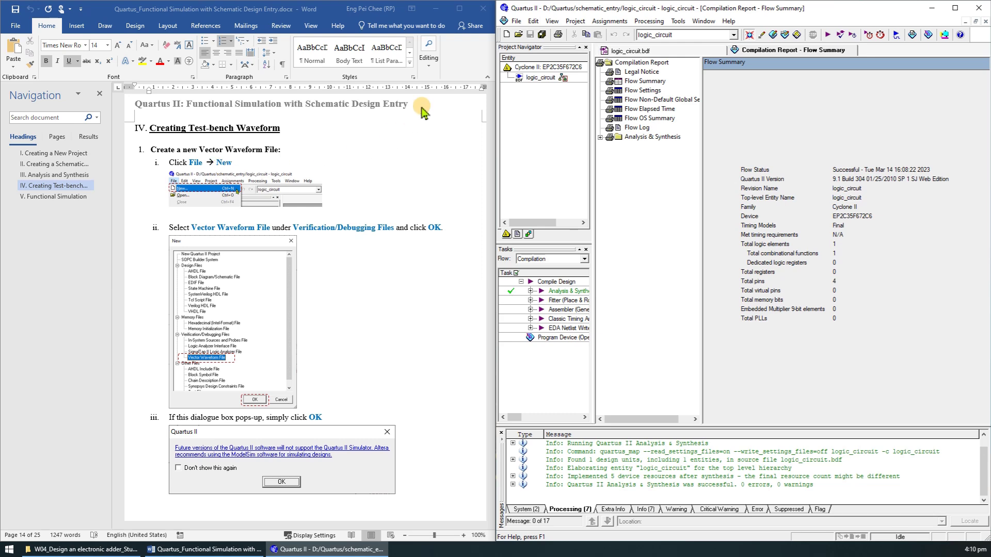
pyautogui.click(507, 34)
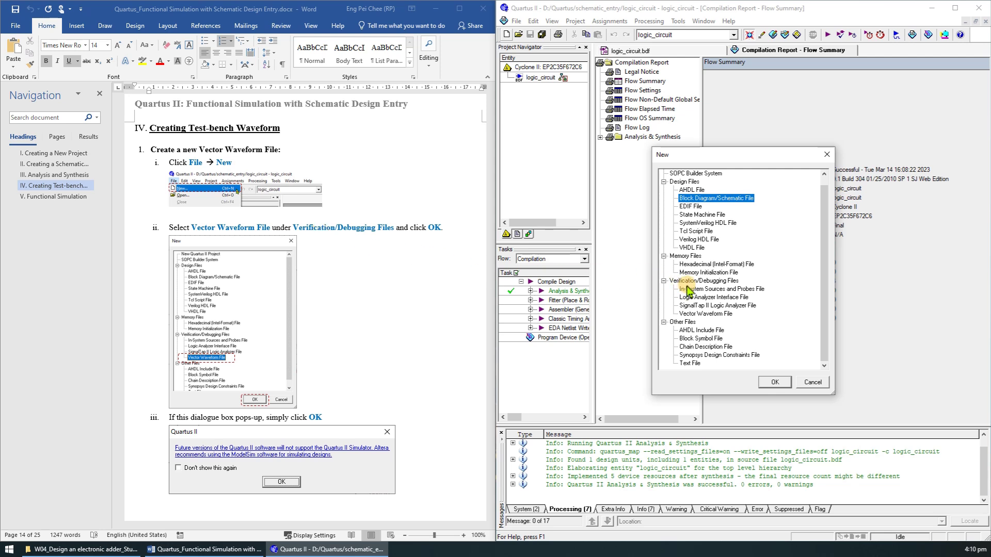
pyautogui.click(692, 314)
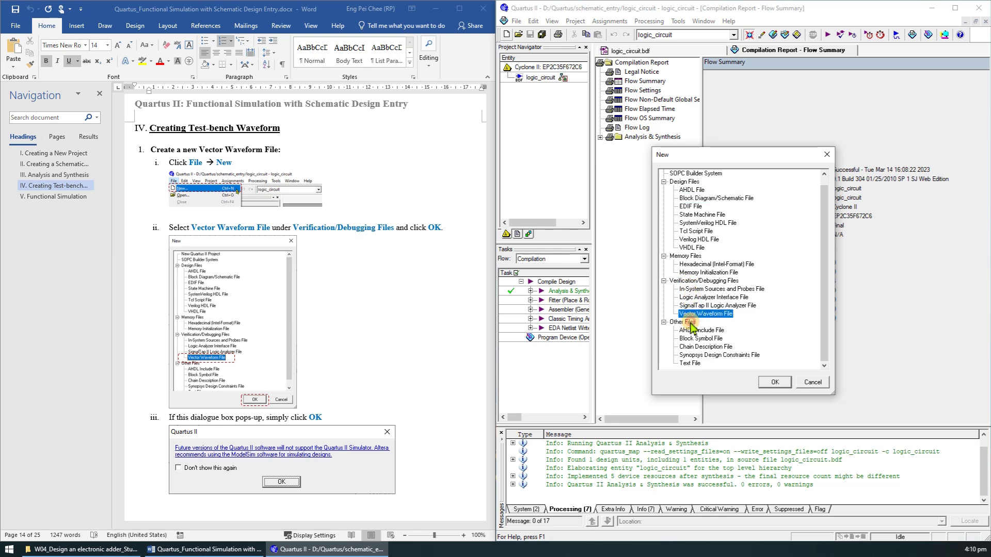
pyautogui.click(770, 383)
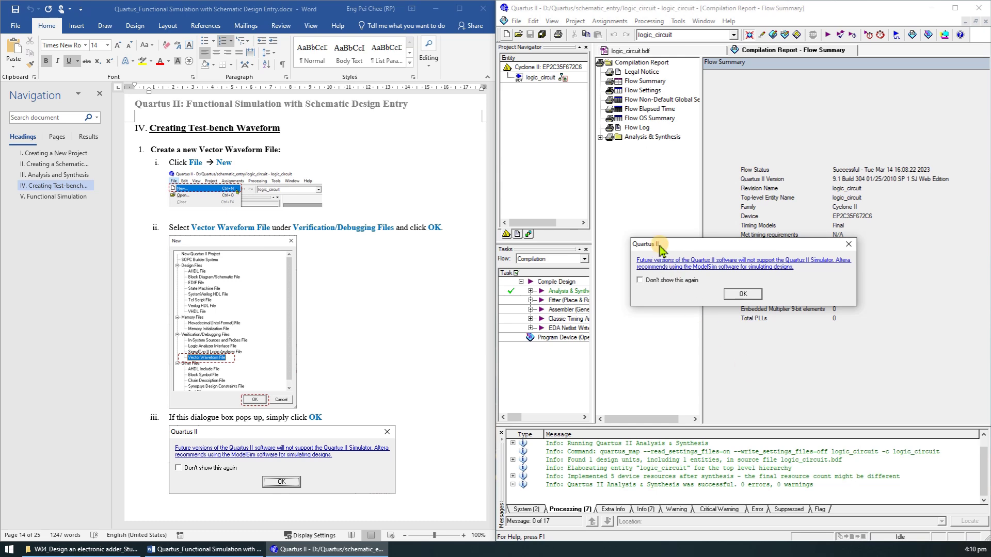
pyautogui.click(742, 294)
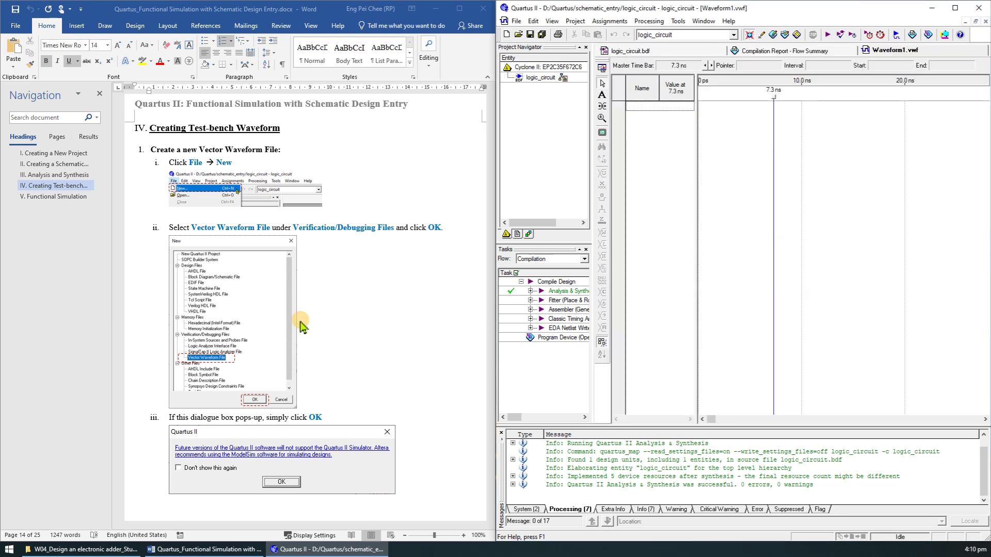
# Step: Save the new waveform as logic_circuit in Vector Waveform File (*.vwf) format in the schematic_entry folder, adding it to the current project
pyautogui.scroll(-15, 302, 325)
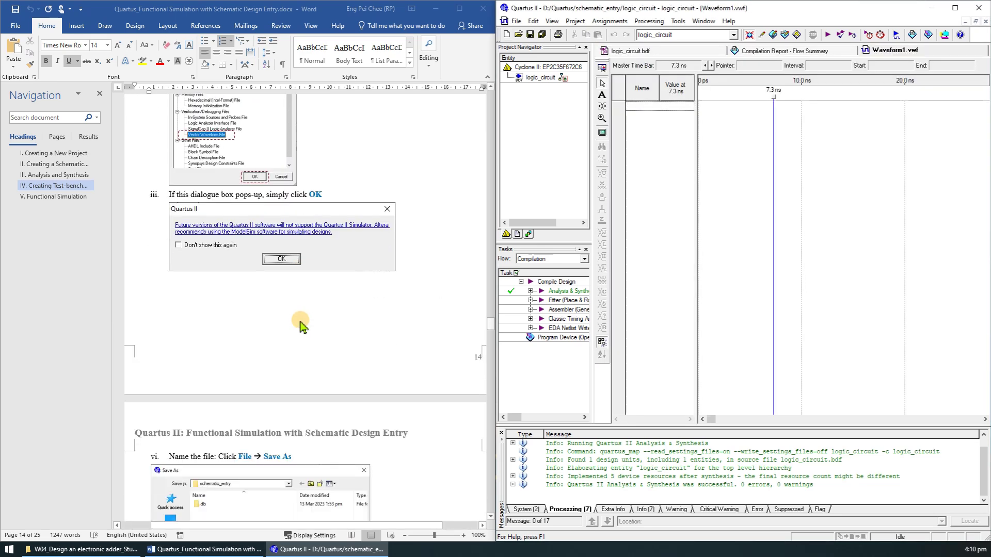
pyautogui.scroll(-1, 302, 325)
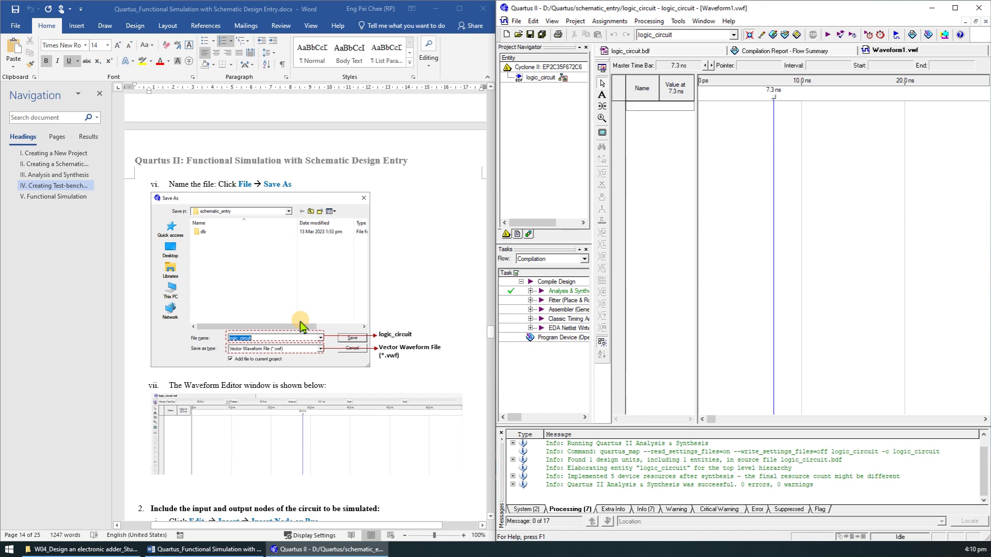
pyautogui.click(517, 21)
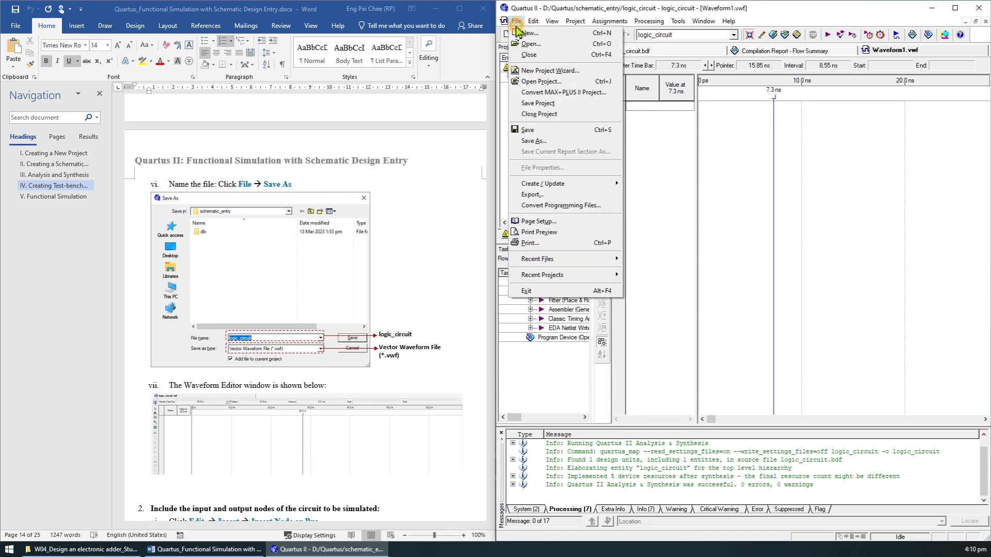
pyautogui.click(537, 141)
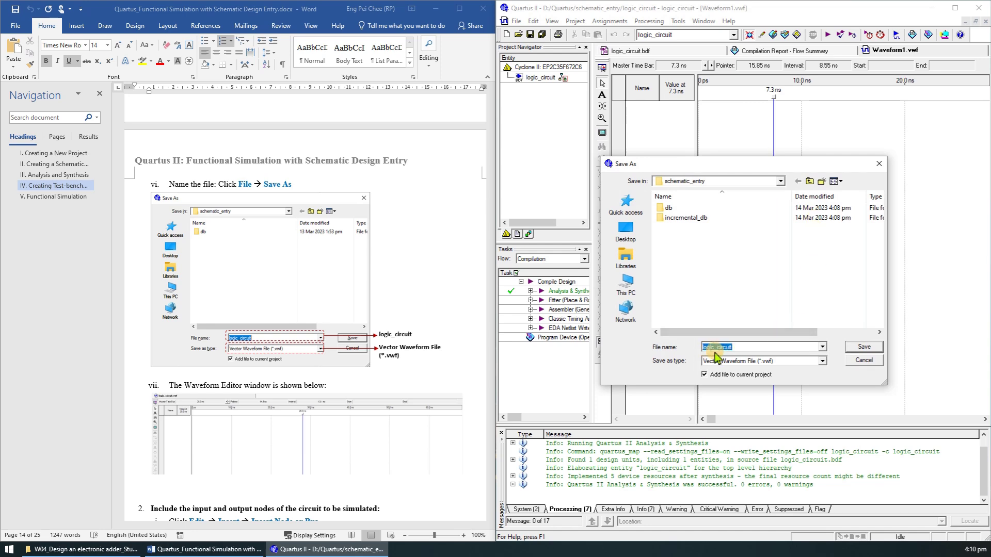
pyautogui.click(864, 347)
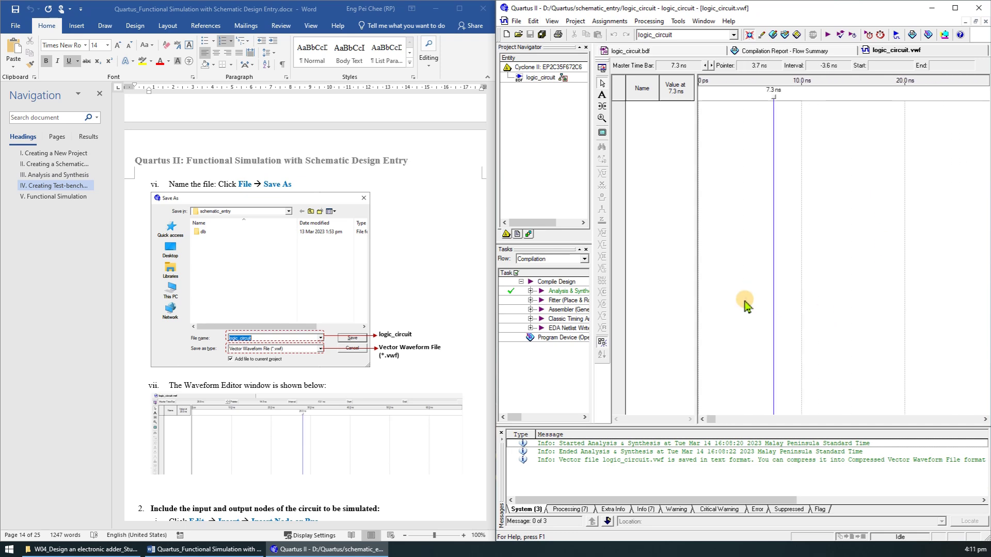
# Step: Start inserting a node or bus into the waveform and list the design's nodes in the Node Finder with the Pins: all filter
pyautogui.scroll(-8, 376, 338)
pyautogui.scroll(-2, 376, 338)
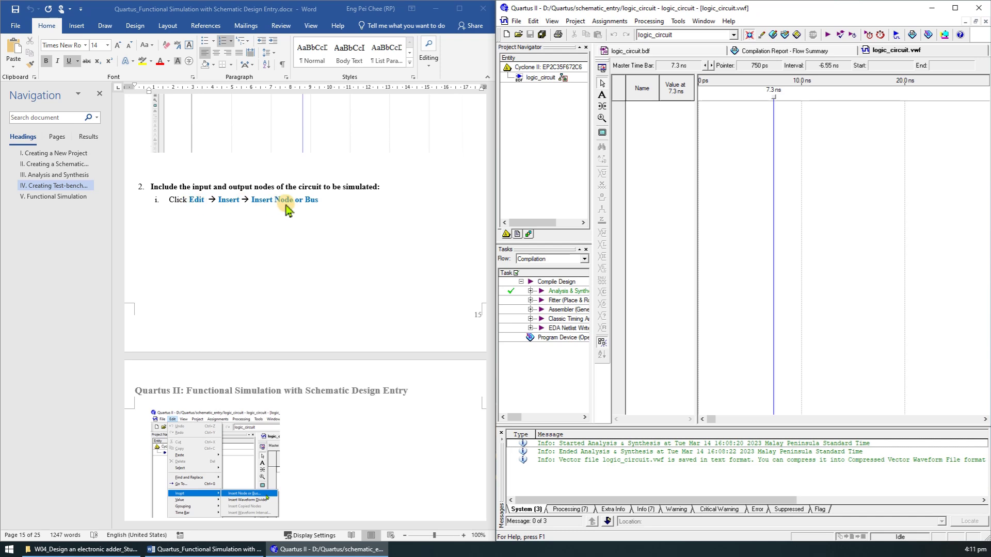
pyautogui.scroll(-1, 287, 209)
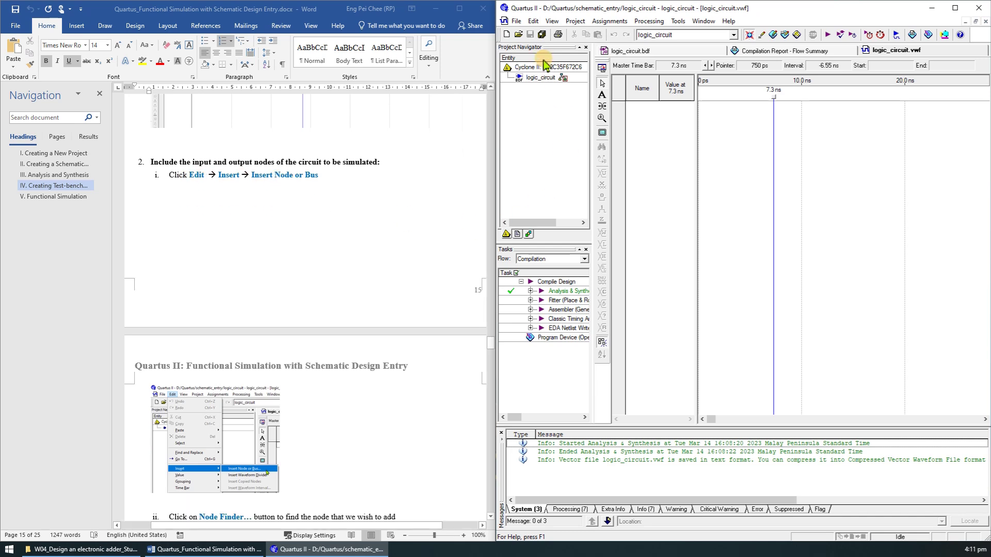
pyautogui.click(534, 21)
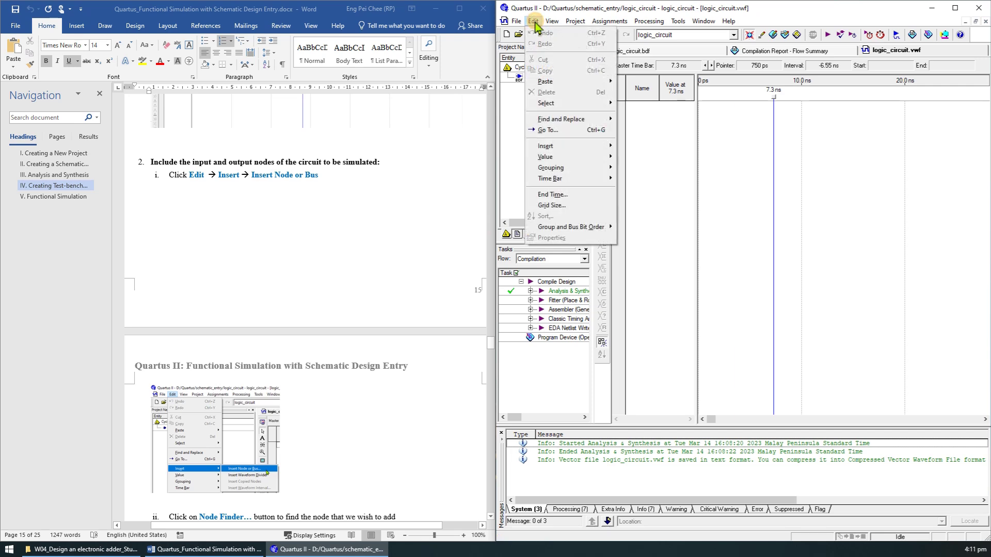
pyautogui.moveTo(570, 146)
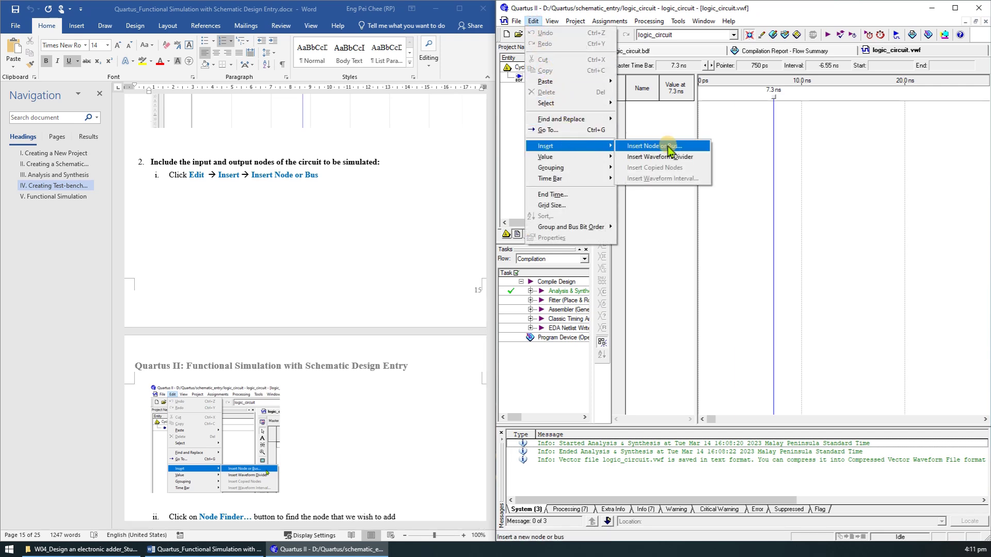
pyautogui.click(690, 148)
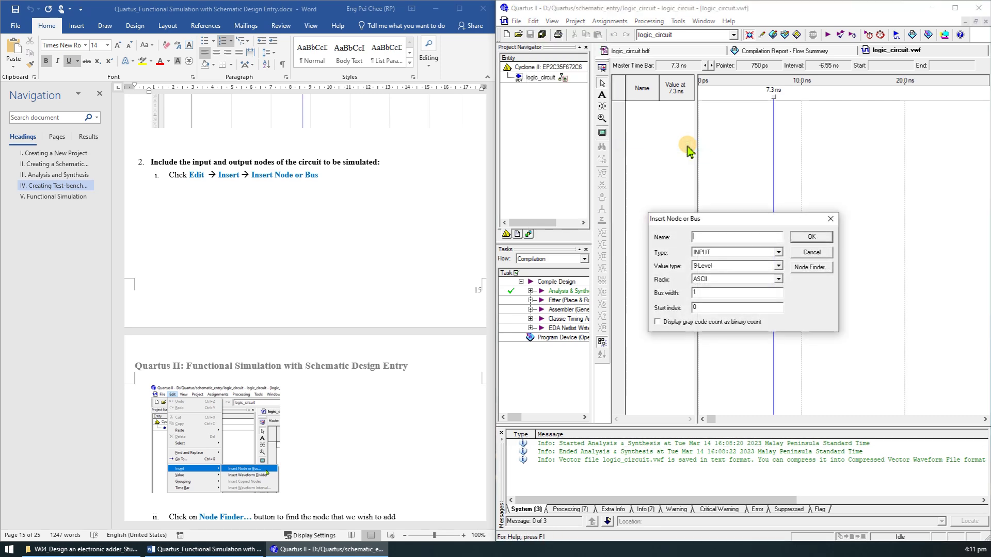
pyautogui.scroll(-5, 325, 331)
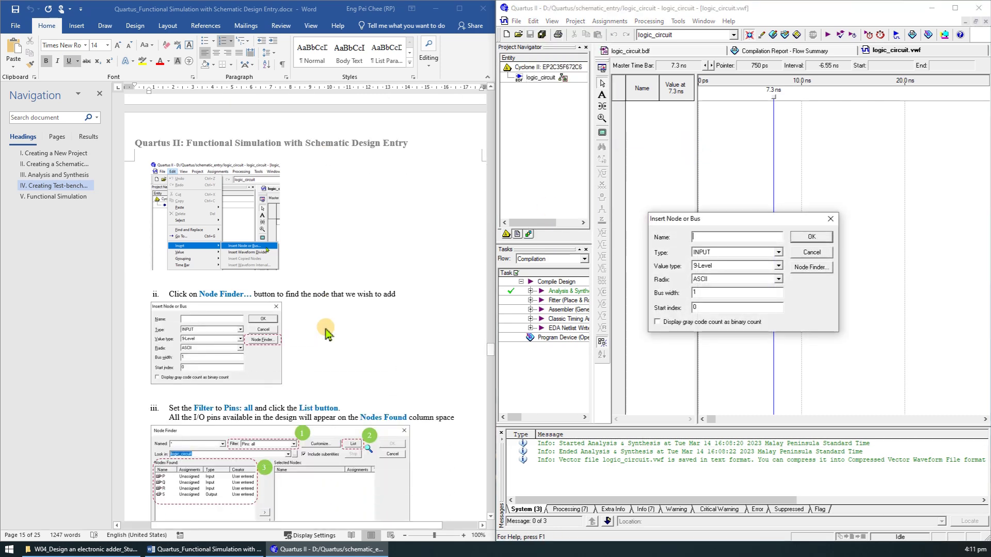
pyautogui.click(814, 268)
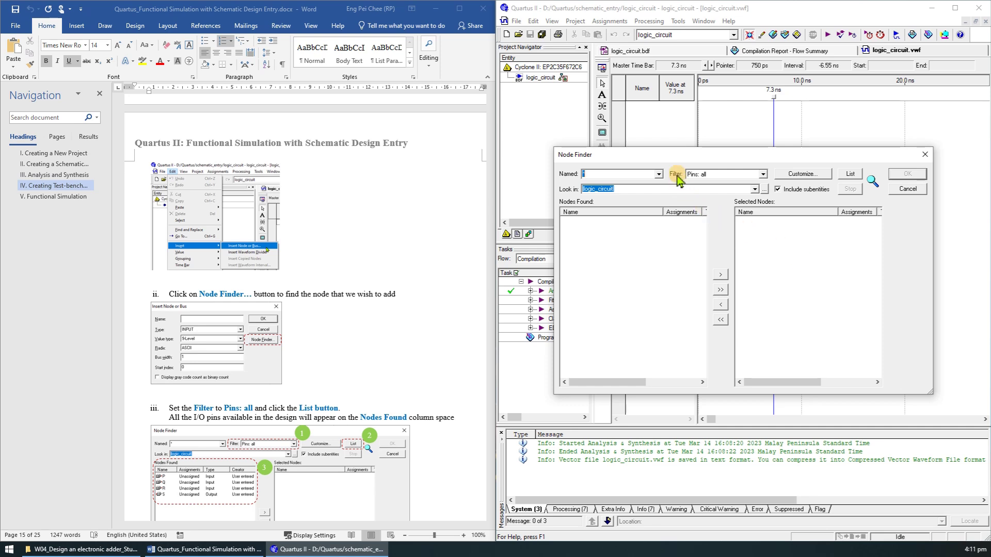
pyautogui.click(762, 174)
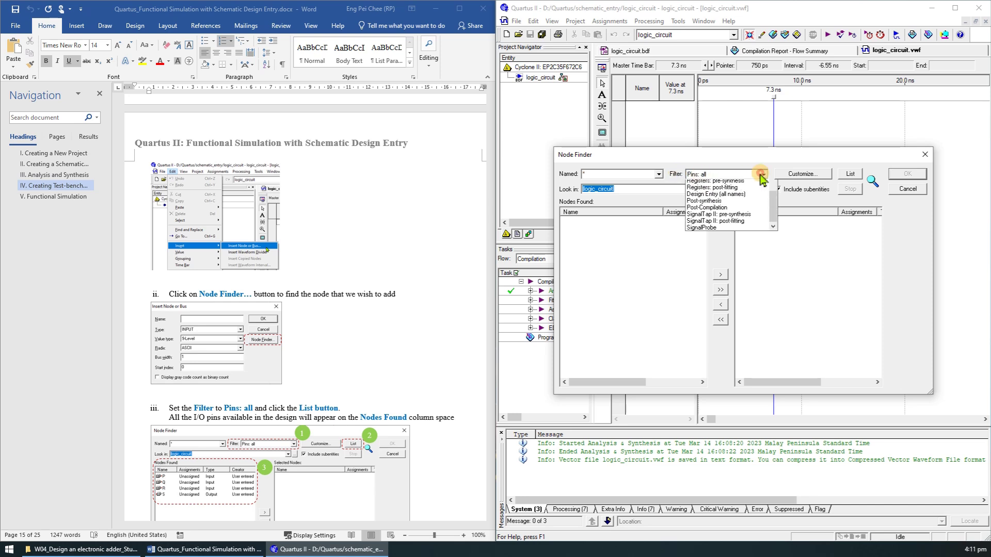
pyautogui.click(728, 184)
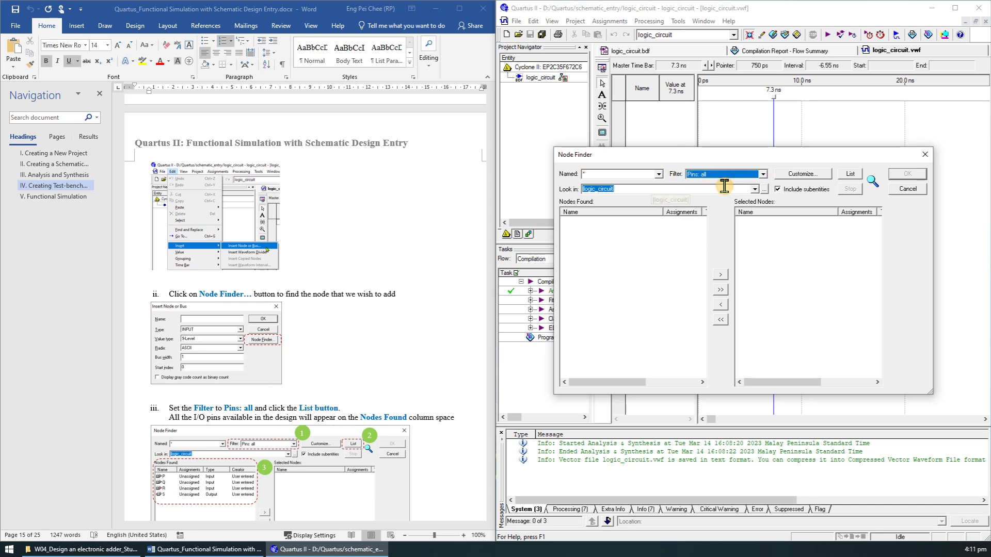
pyautogui.click(850, 176)
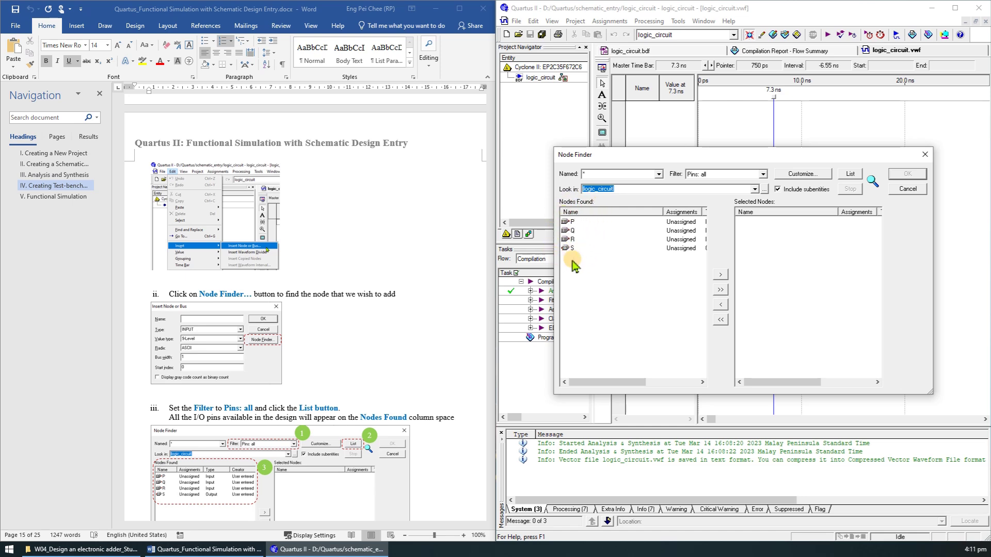
# Step: Copy all found nodes P, Q, R and S to the selected nodes and insert them into the waveform
pyautogui.scroll(-10, 435, 345)
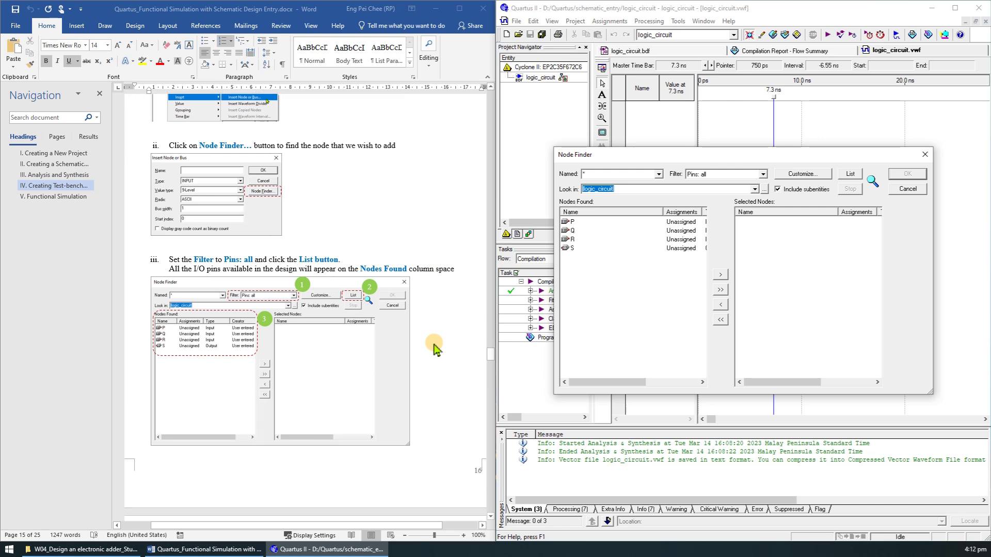
pyautogui.scroll(-2, 435, 345)
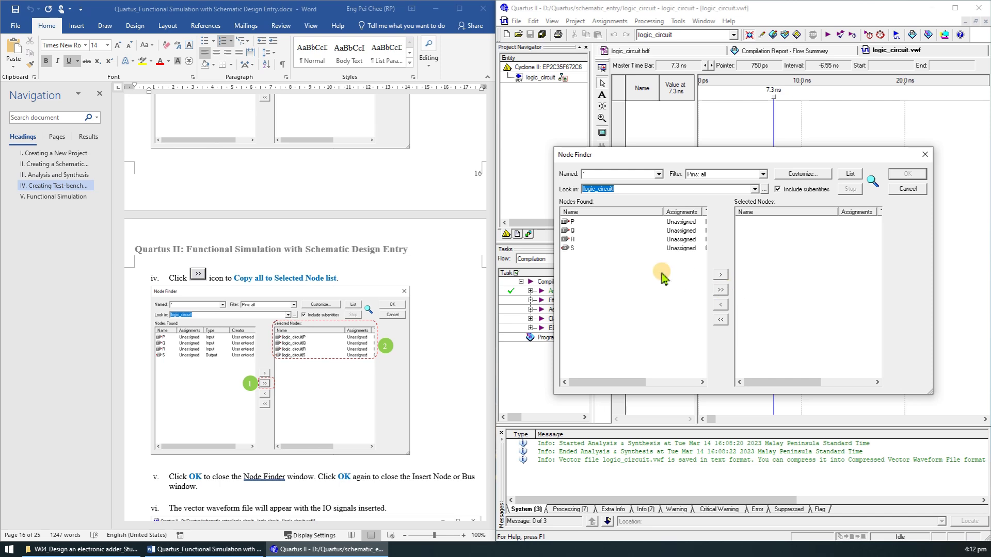
pyautogui.click(721, 291)
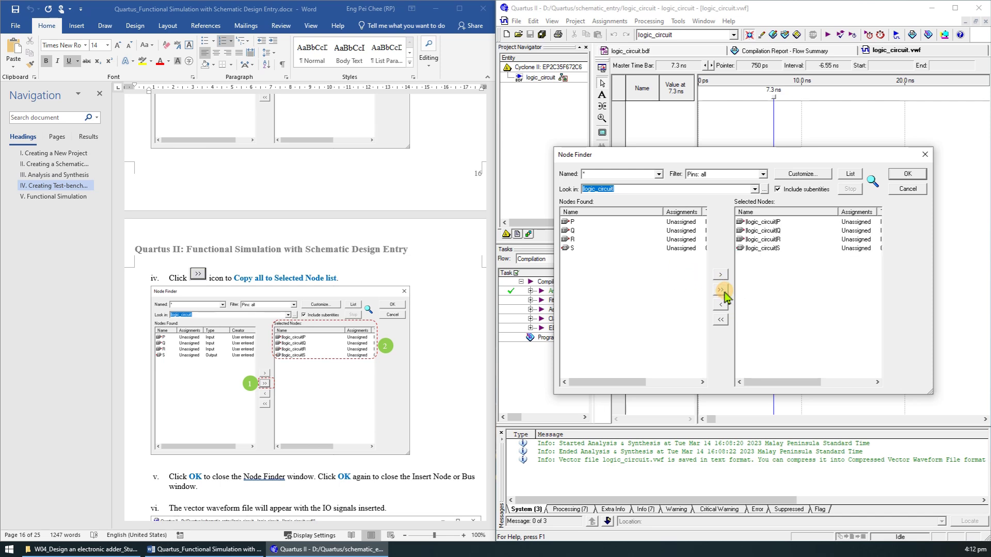
pyautogui.click(898, 175)
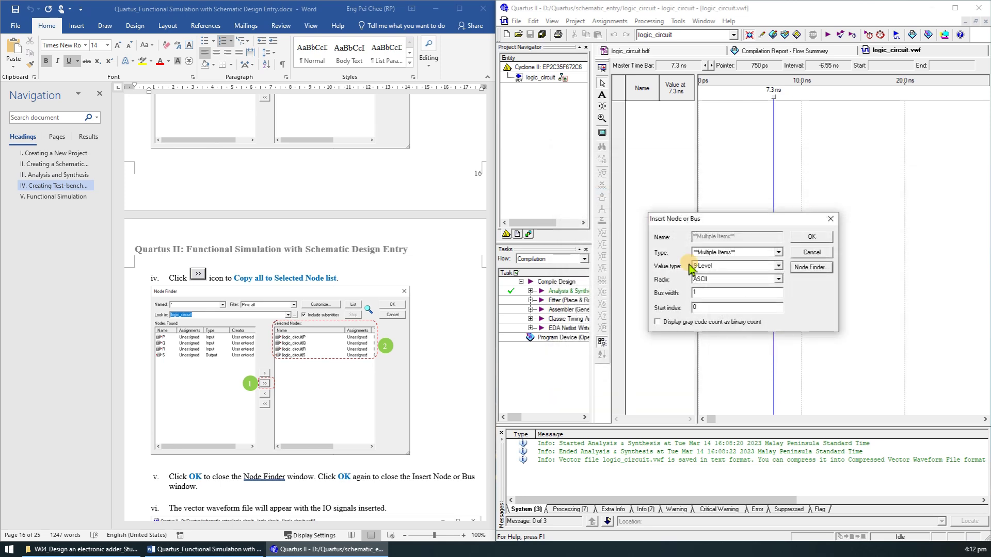
pyautogui.click(808, 237)
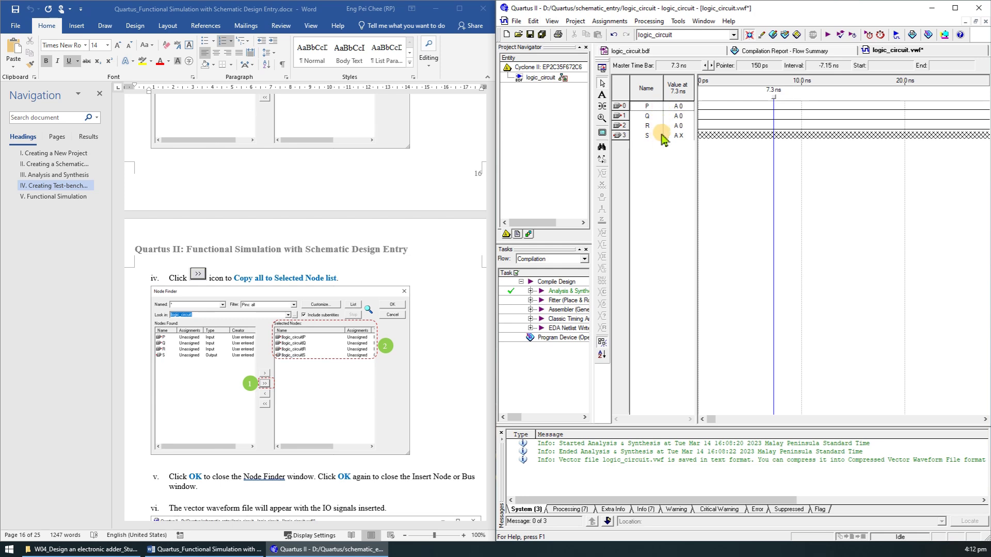
# Step: Set the waveform's grid size to a time period of 1 us
pyautogui.scroll(-3, 355, 364)
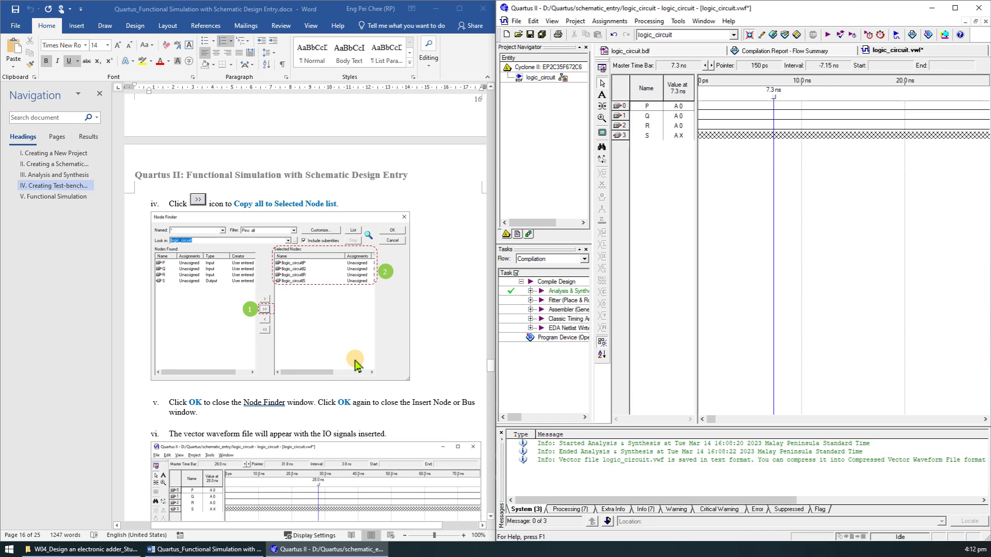
pyautogui.scroll(-20, 355, 364)
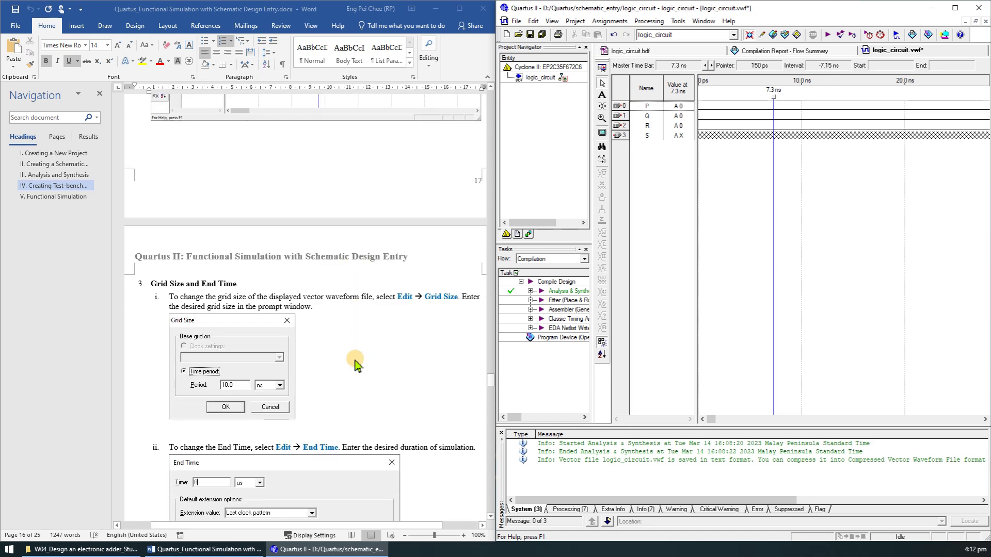
pyautogui.scroll(-4, 355, 364)
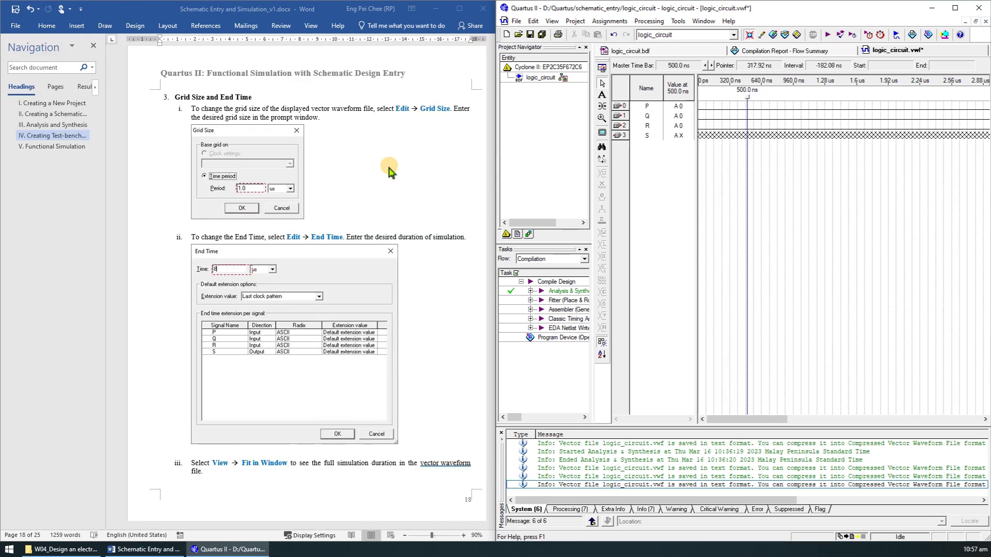
pyautogui.click(533, 21)
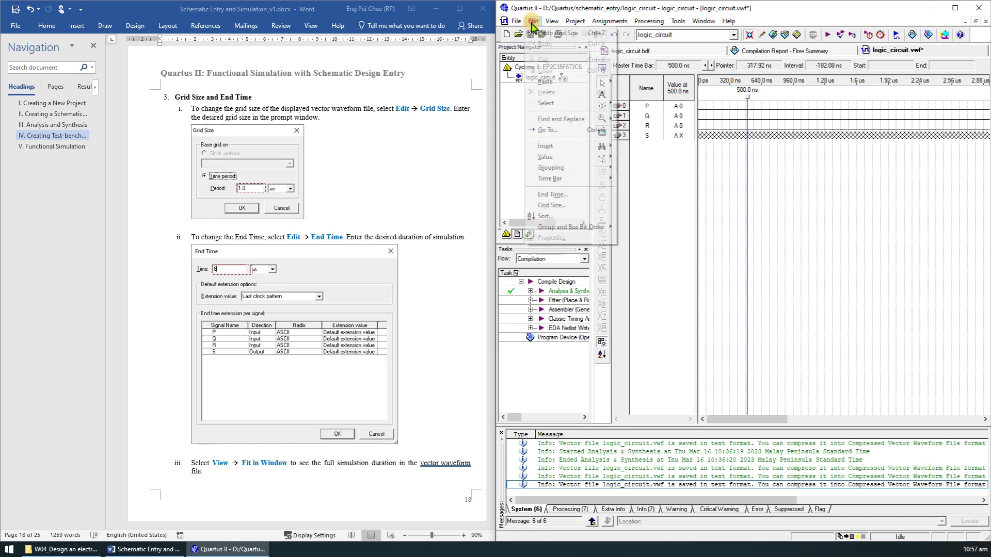
pyautogui.click(551, 206)
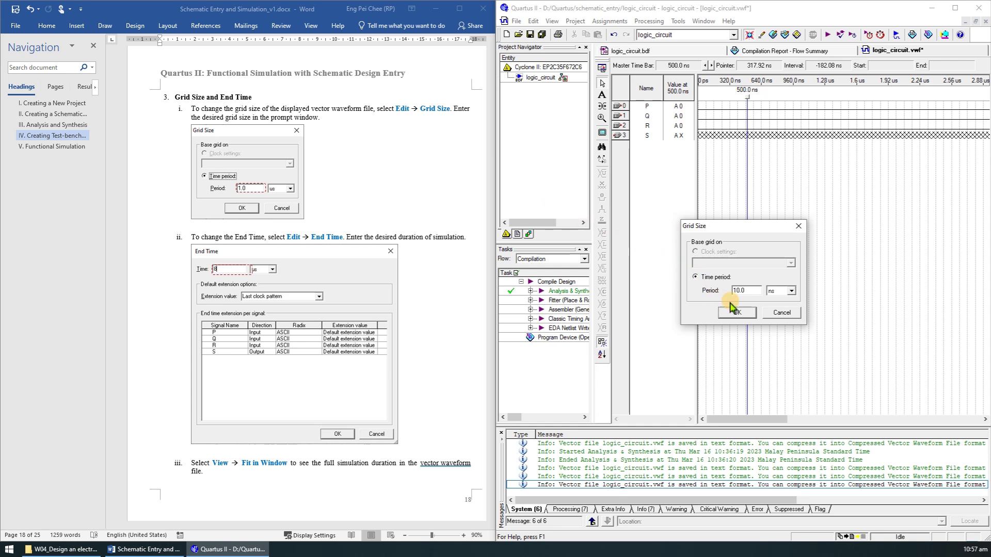
pyautogui.moveTo(752, 291); pyautogui.dragTo(723, 293)
pyautogui.write('1')
pyautogui.click(778, 297)
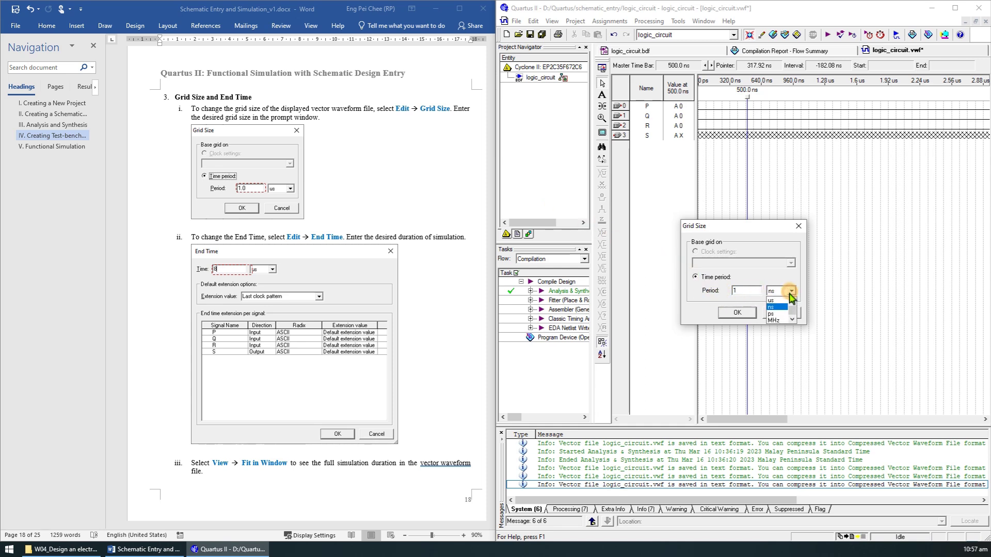
pyautogui.click(778, 305)
pyautogui.click(737, 313)
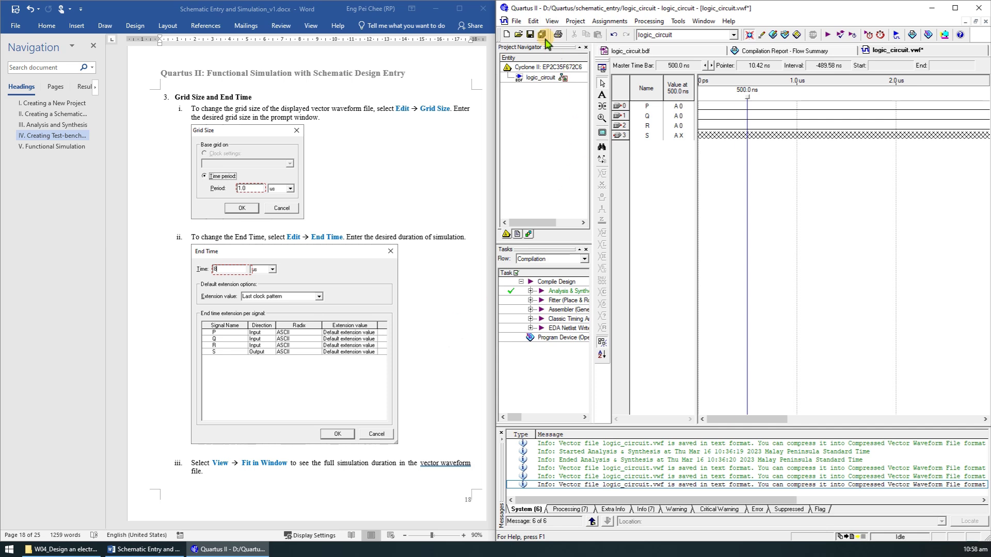
# Step: Set the waveform's end time to 8 us and fit the full simulation duration in the window
pyautogui.click(533, 21)
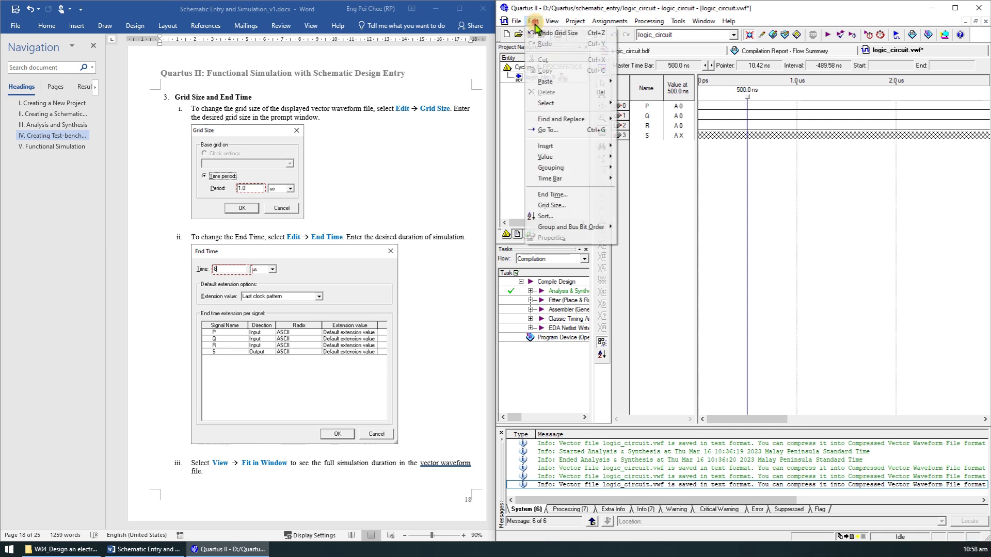
pyautogui.click(552, 195)
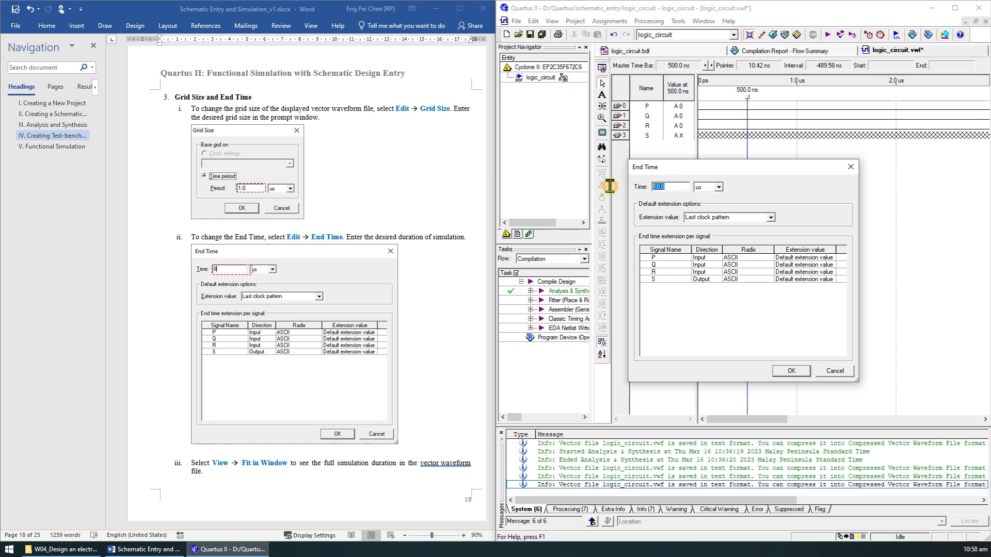
pyautogui.write('8')
pyautogui.click(790, 372)
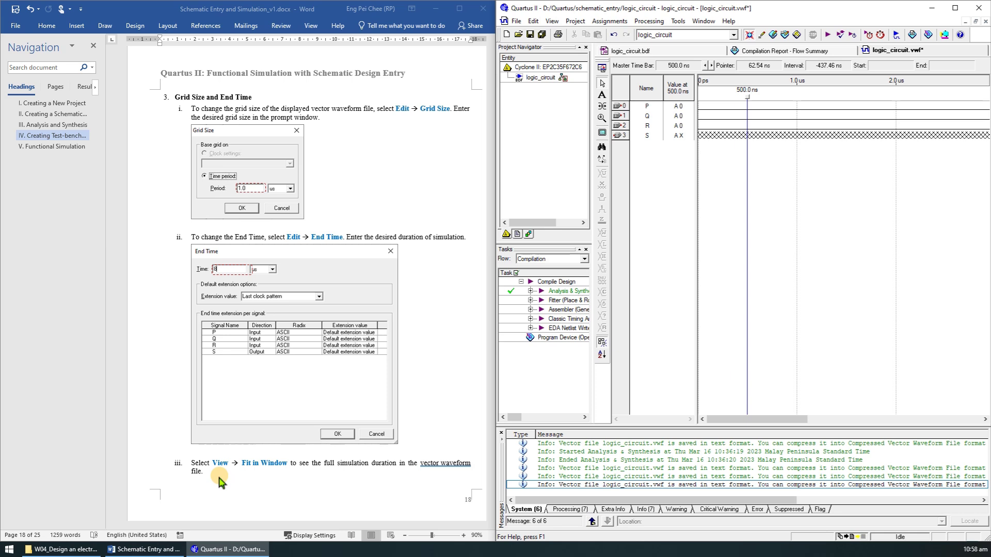
pyautogui.click(552, 21)
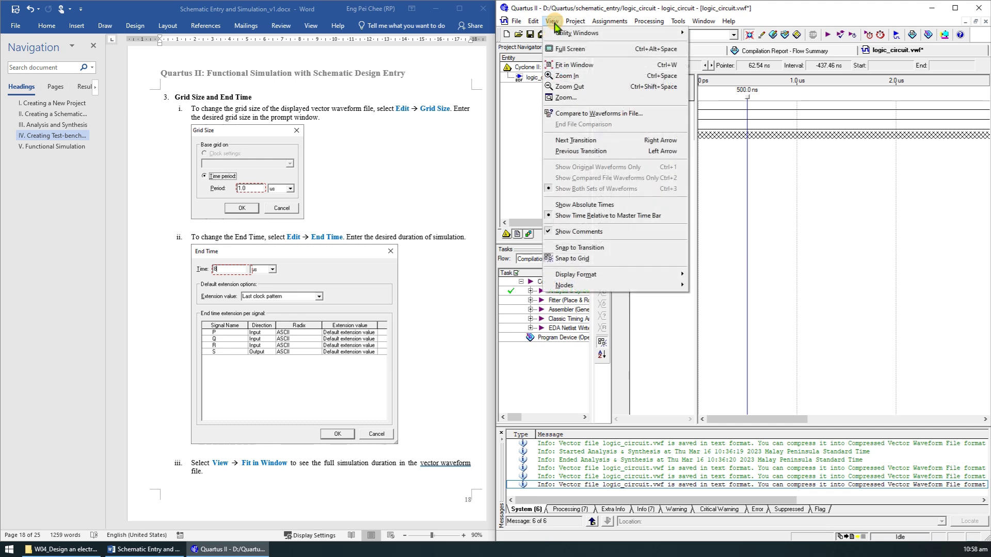
pyautogui.moveTo(600, 26)
pyautogui.moveTo(553, 21)
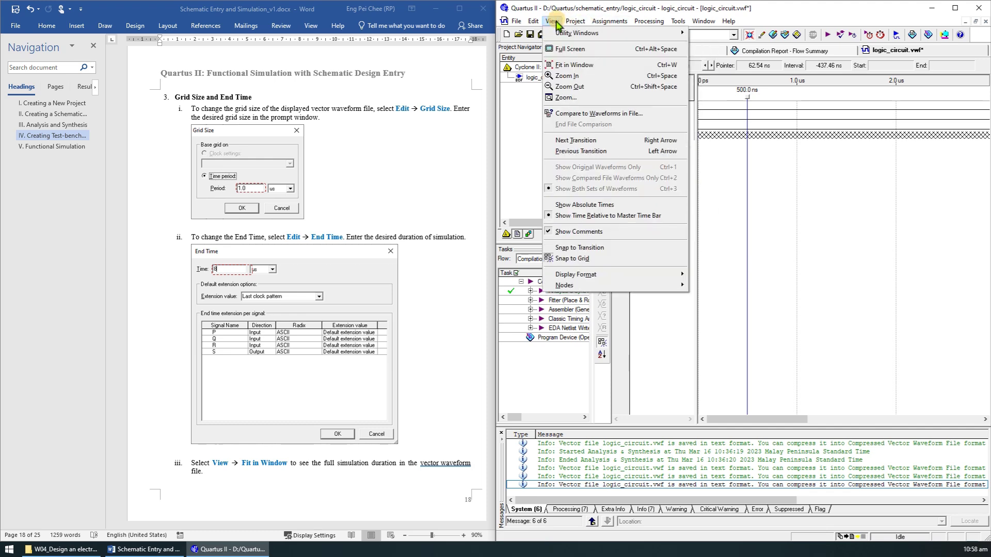
pyautogui.click(592, 70)
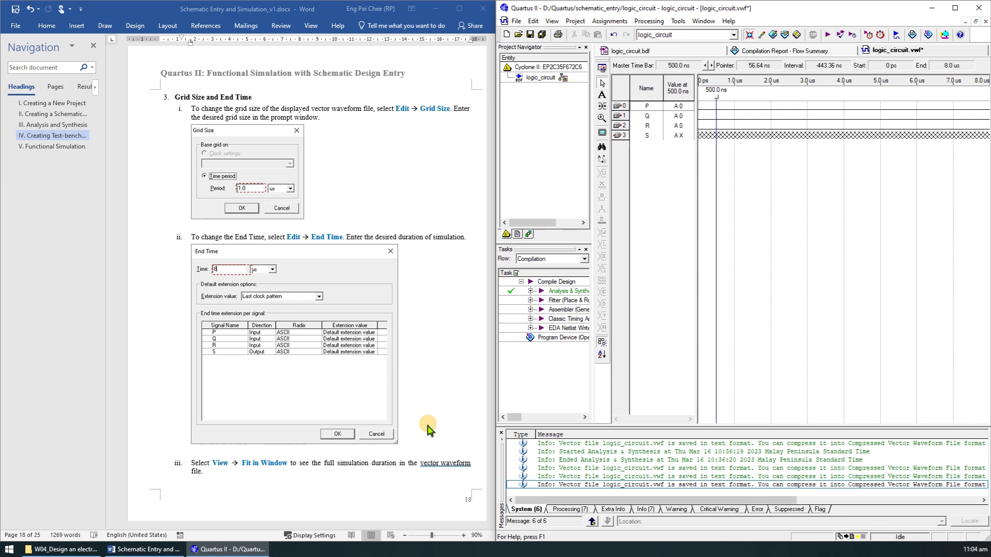
# Step: Overwrite input signal R with a clock of 1.0 us period, 0.0 us offset and 50% duty cycle
pyautogui.scroll(-14, 428, 428)
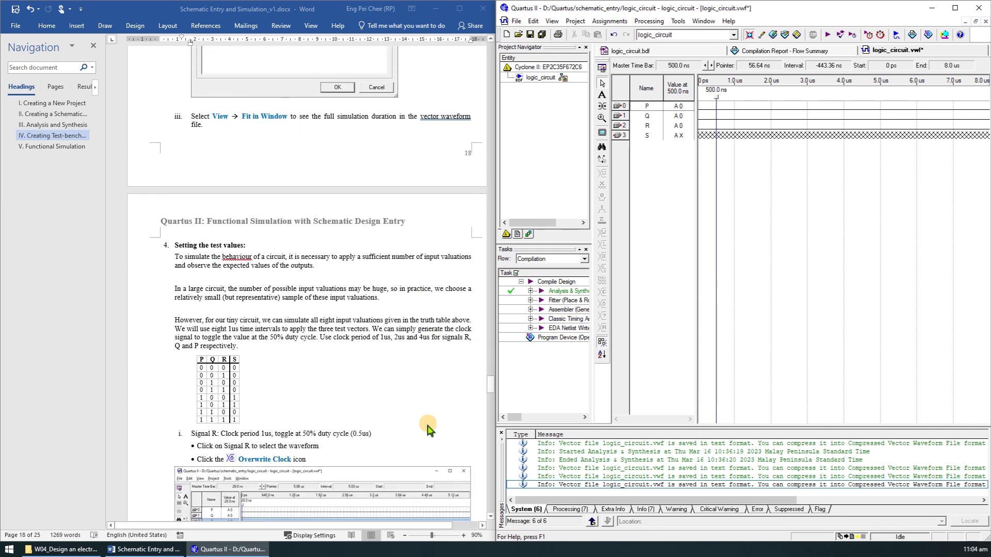
pyautogui.scroll(-6, 428, 428)
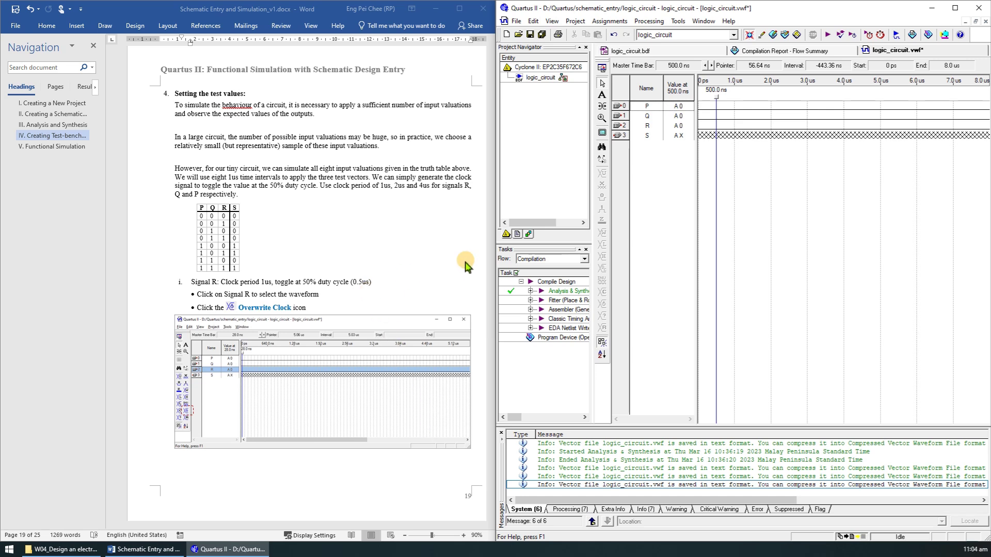
pyautogui.click(651, 125)
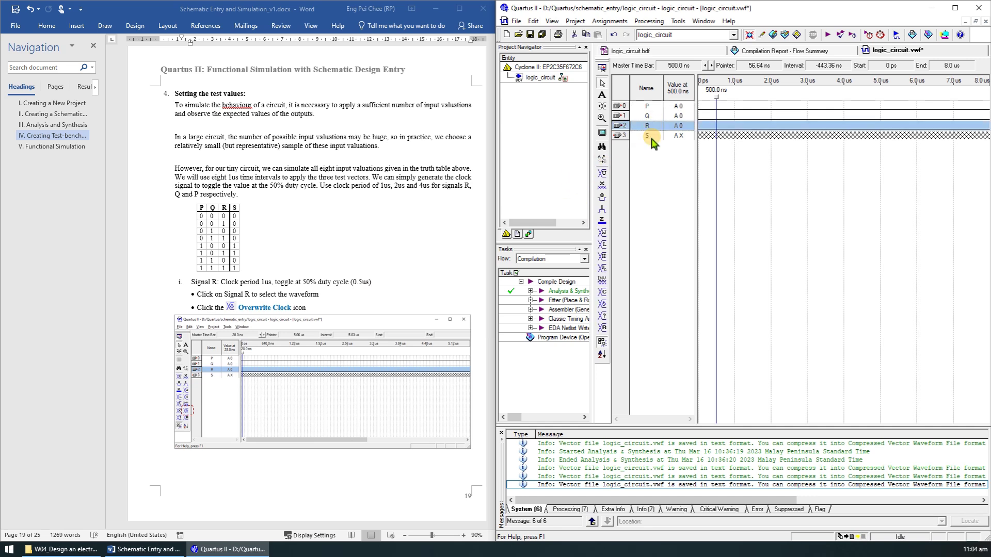
pyautogui.click(606, 310)
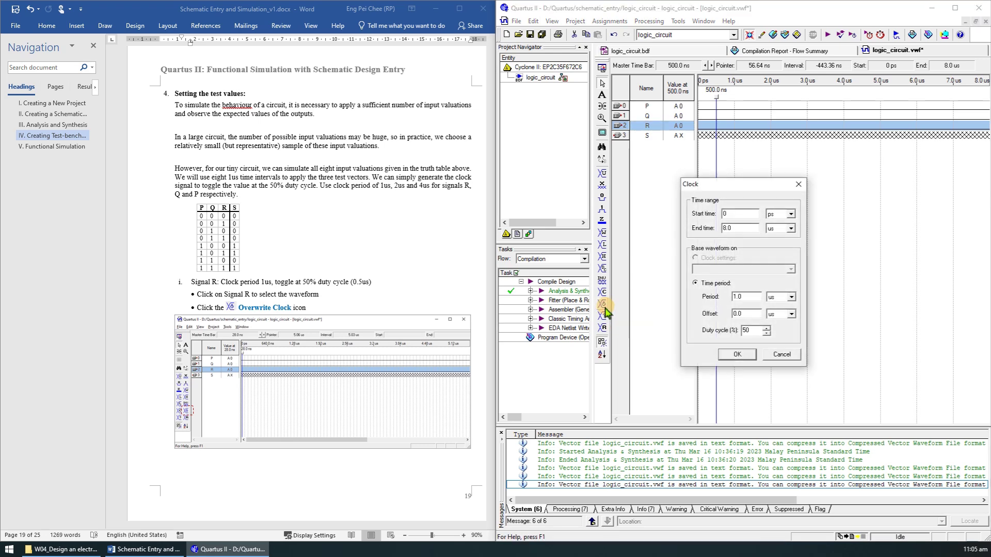
pyautogui.scroll(-8, 405, 381)
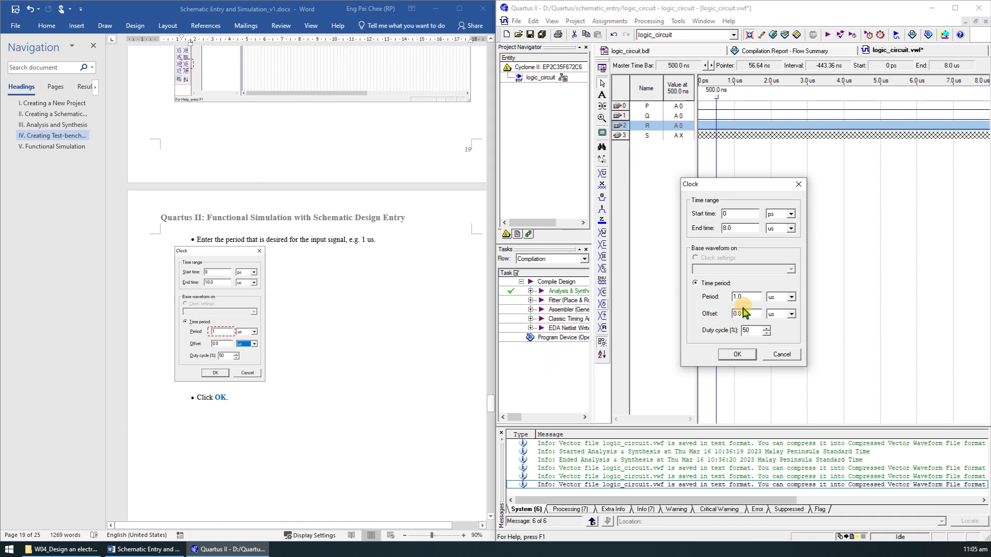
pyautogui.moveTo(745, 297); pyautogui.dragTo(728, 298)
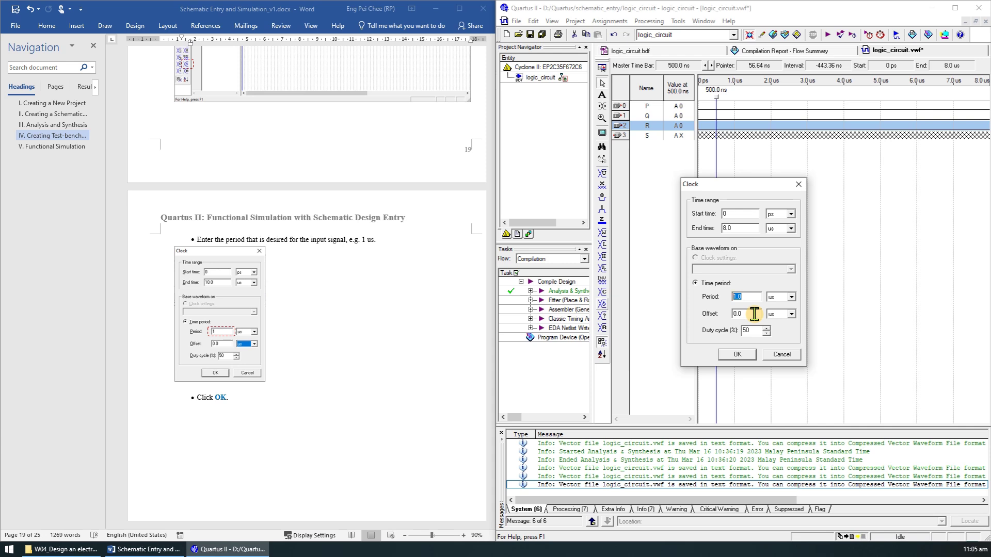
pyautogui.click(743, 355)
# Step: Overwrite input signal Q with a clock of 2 us period and 50% duty cycle
pyautogui.scroll(-15, 341, 397)
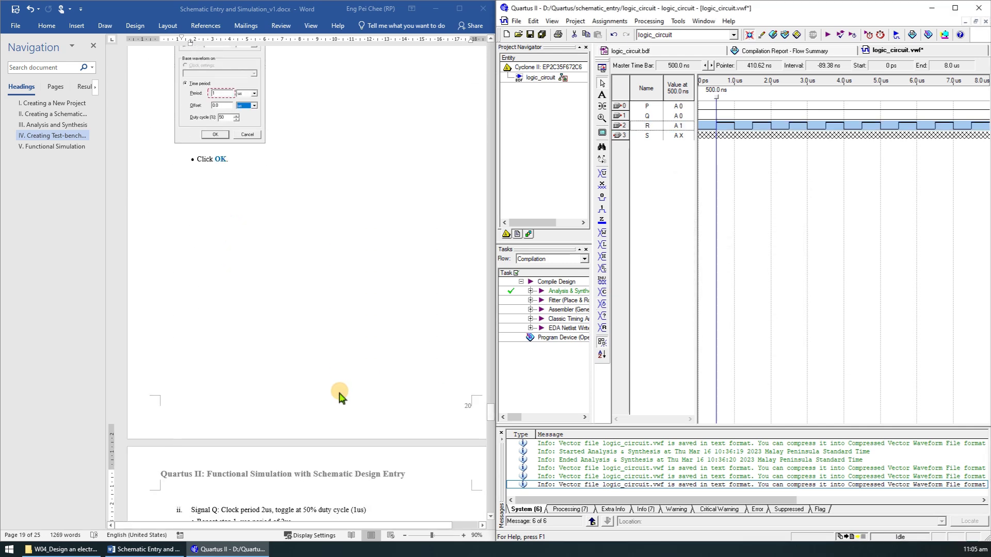
pyautogui.scroll(-2, 340, 397)
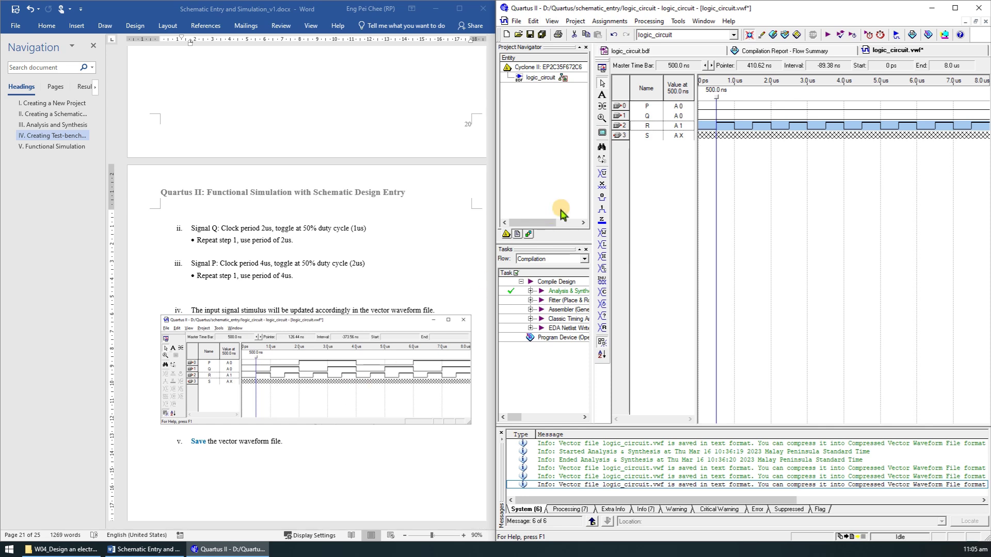
pyautogui.click(651, 115)
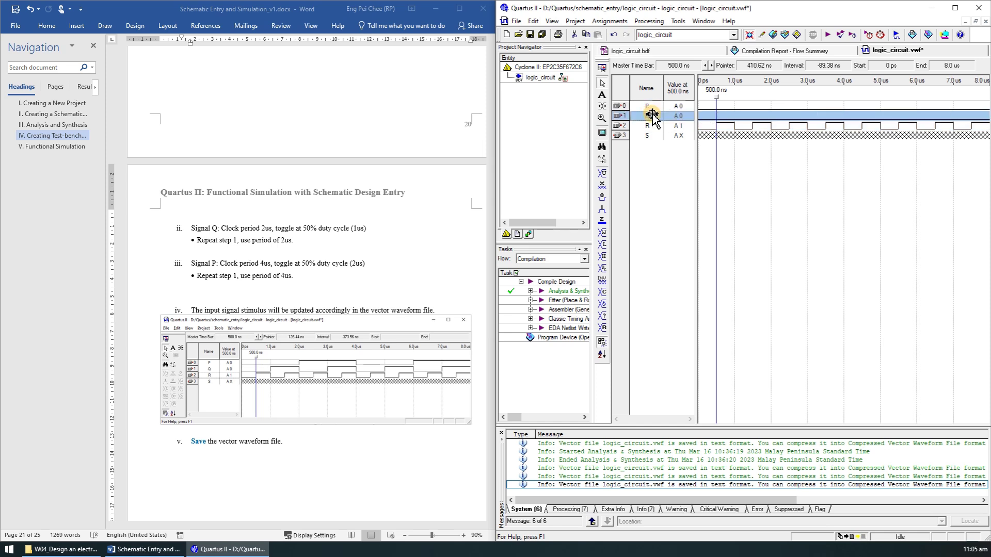
pyautogui.click(603, 304)
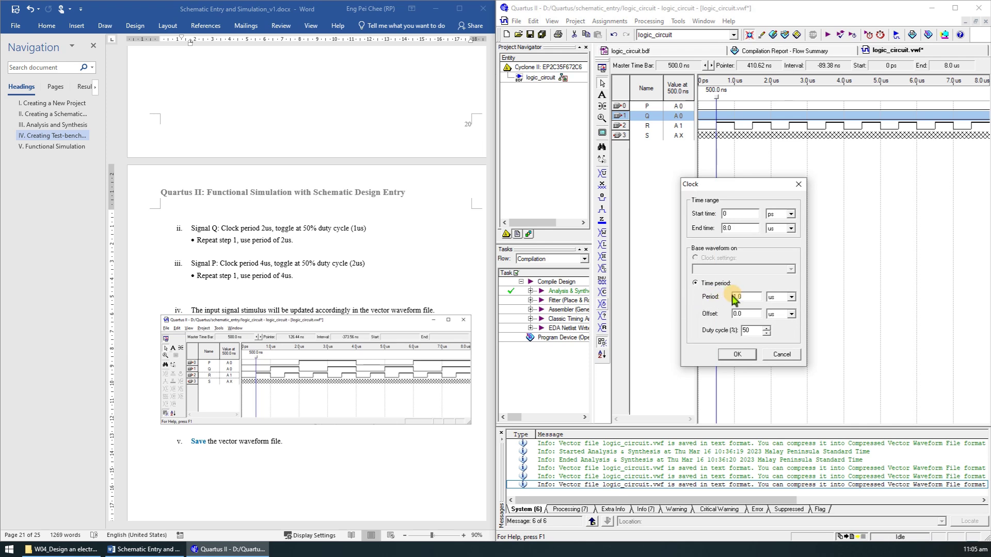
pyautogui.moveTo(742, 297); pyautogui.dragTo(728, 302)
pyautogui.write('2')
pyautogui.click(736, 354)
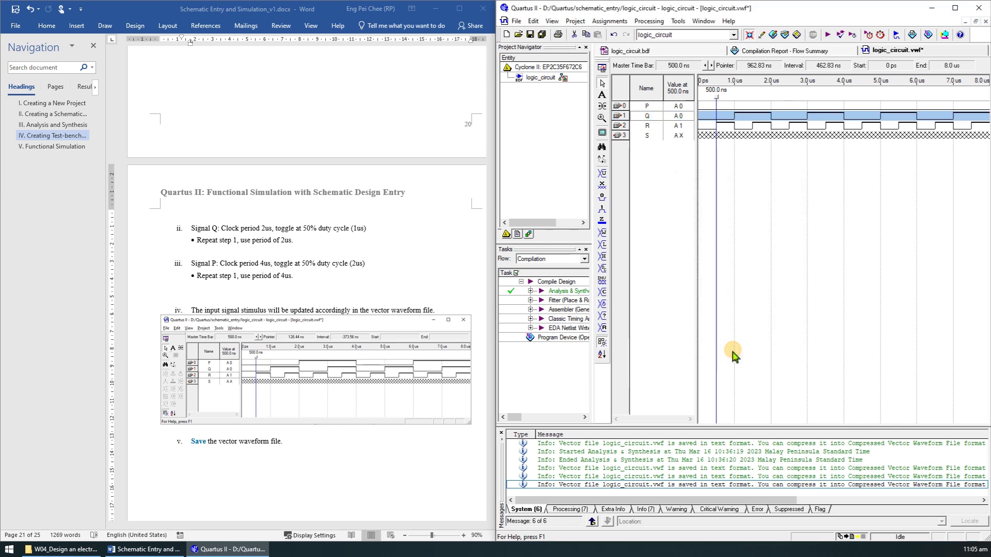
# Step: Overwrite input signal P with a clock of 4 us period and 50% duty cycle, and save the vector waveform file
pyautogui.click(658, 107)
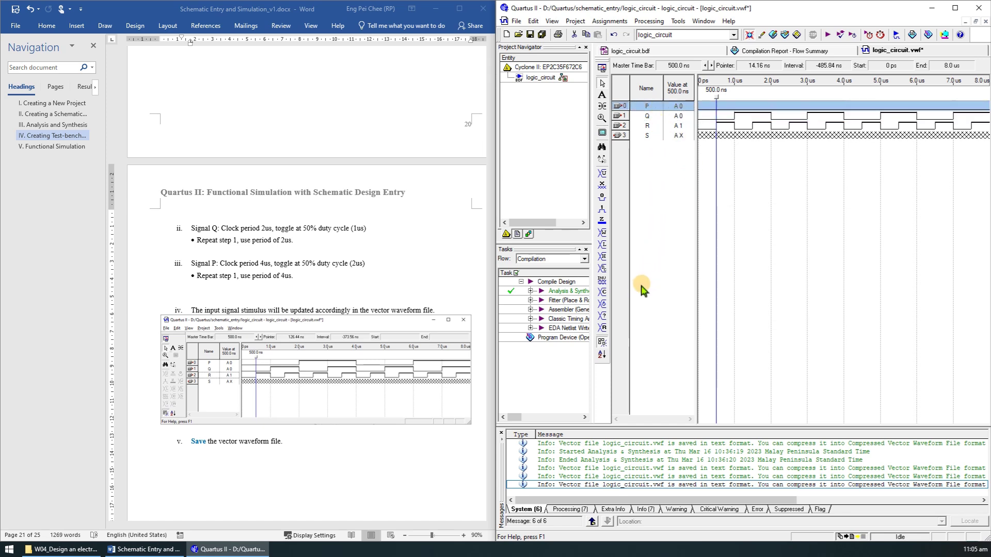
pyautogui.click(603, 304)
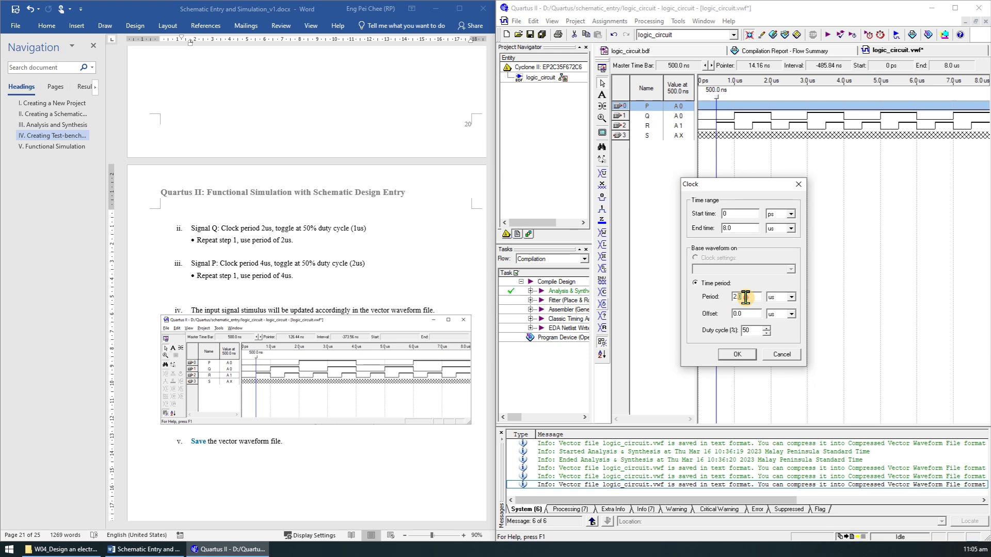
pyautogui.write('4')
pyautogui.click(738, 354)
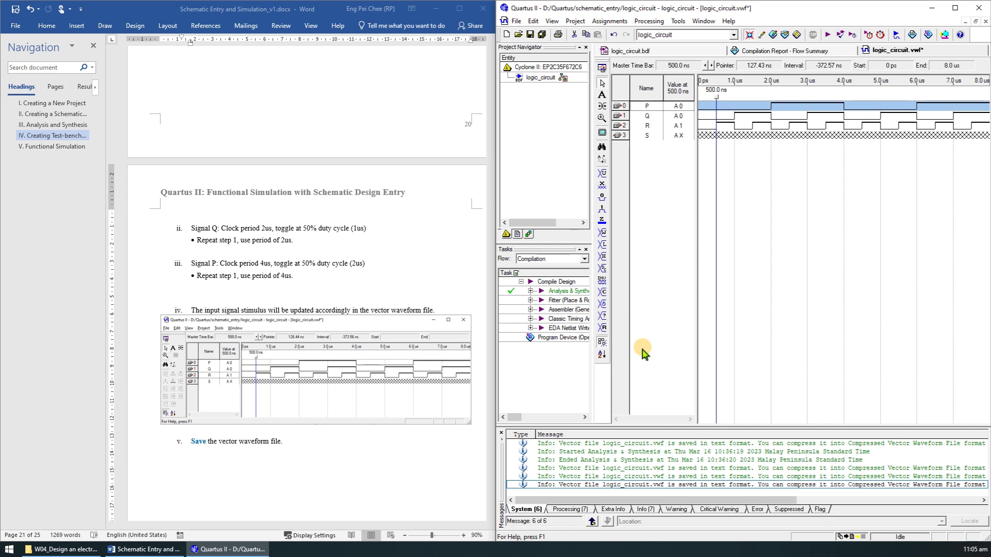
pyautogui.hotkey('ctrl', 's')
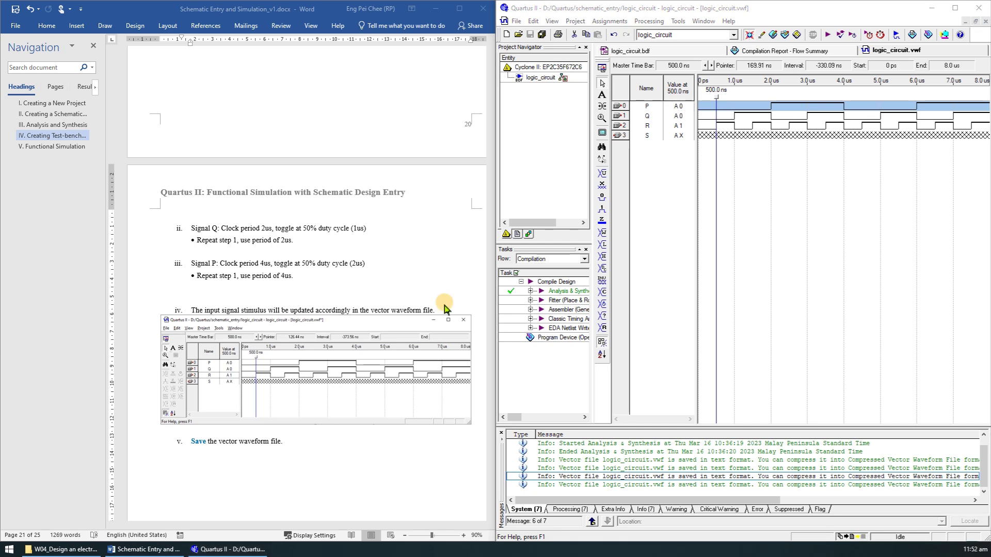
# Step: Open the Simulator Tool and choose Functional as the simulation mode with logic_circuit.vwf as the simulation input
pyautogui.scroll(-8, 443, 305)
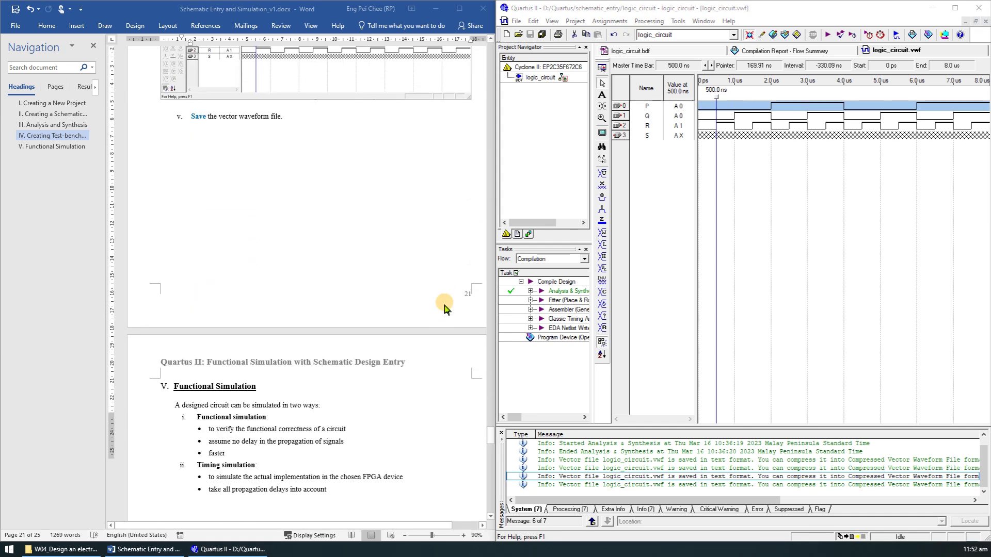
pyautogui.scroll(-6, 444, 306)
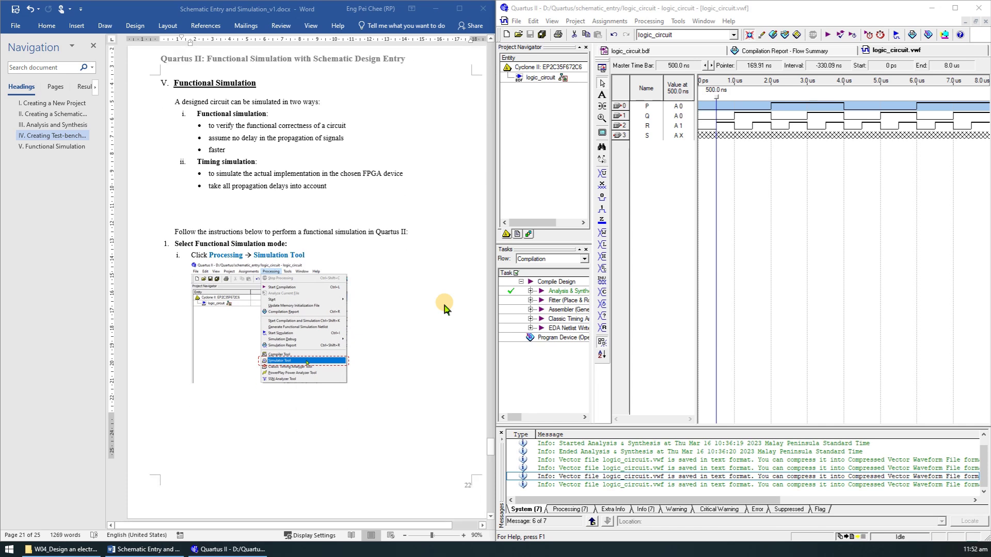
pyautogui.scroll(1, 443, 306)
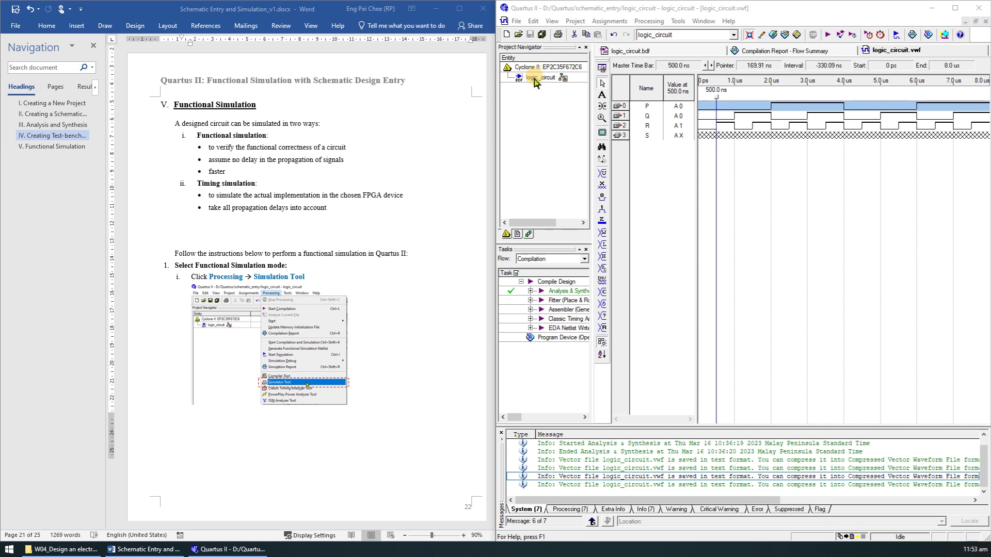
pyautogui.click(643, 22)
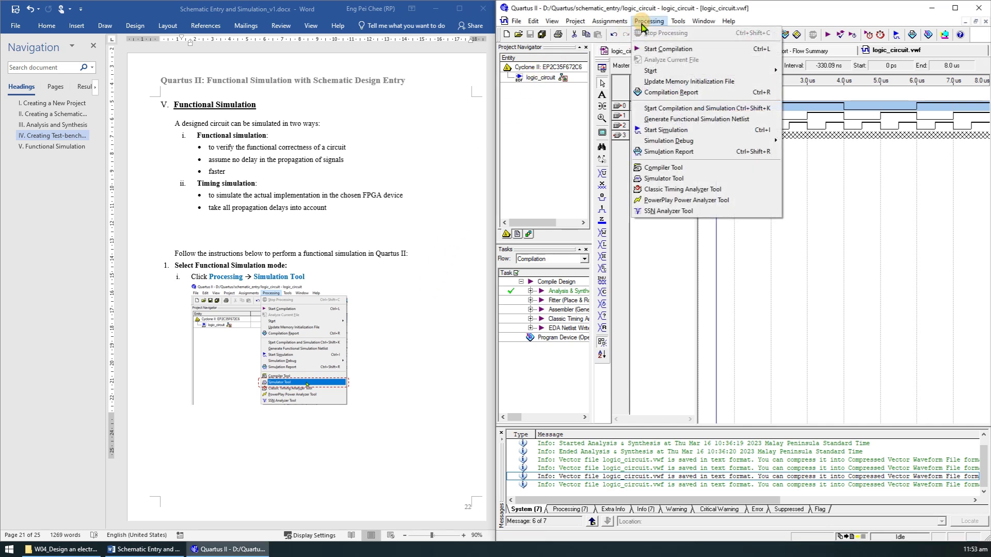
pyautogui.click(684, 180)
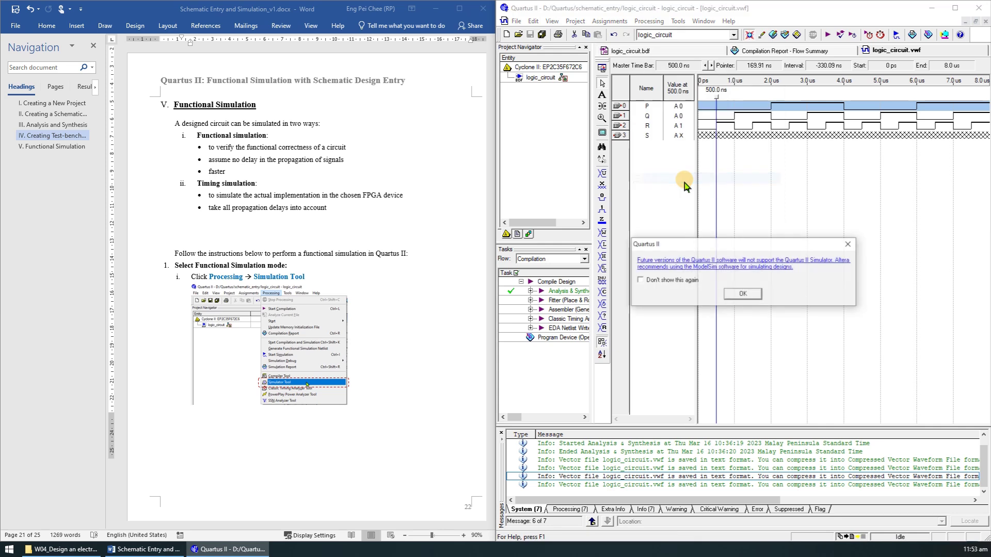
pyautogui.click(739, 294)
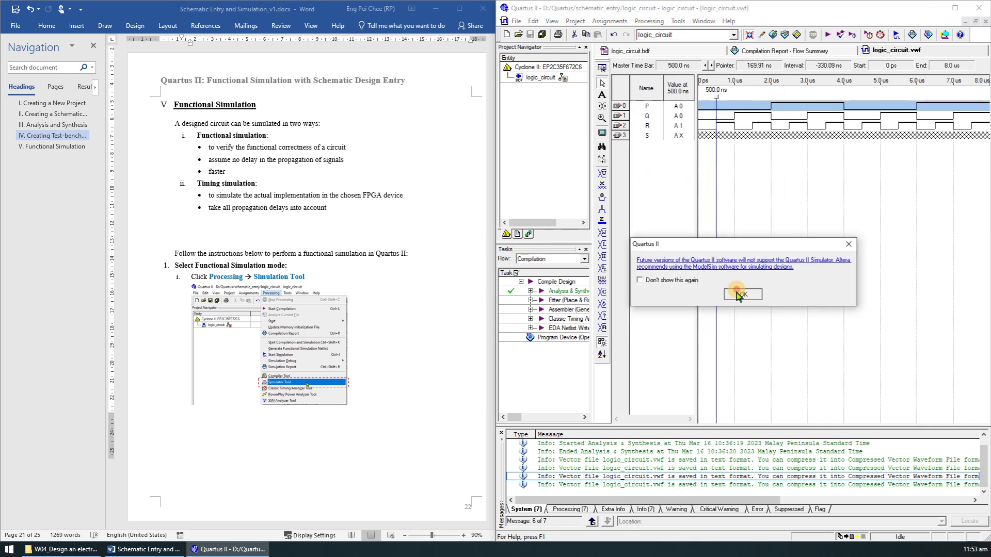
pyautogui.scroll(-10, 413, 308)
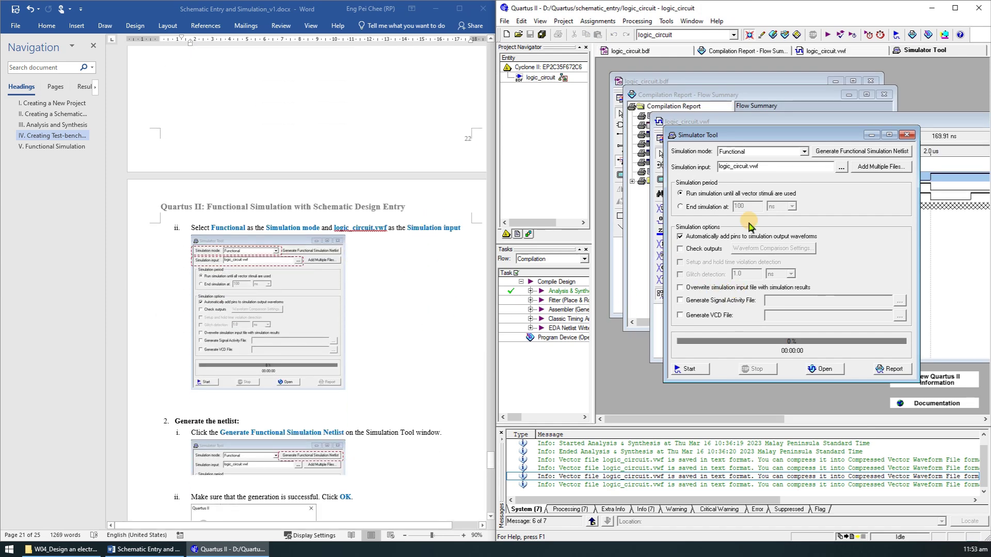
pyautogui.click(803, 155)
pyautogui.click(803, 156)
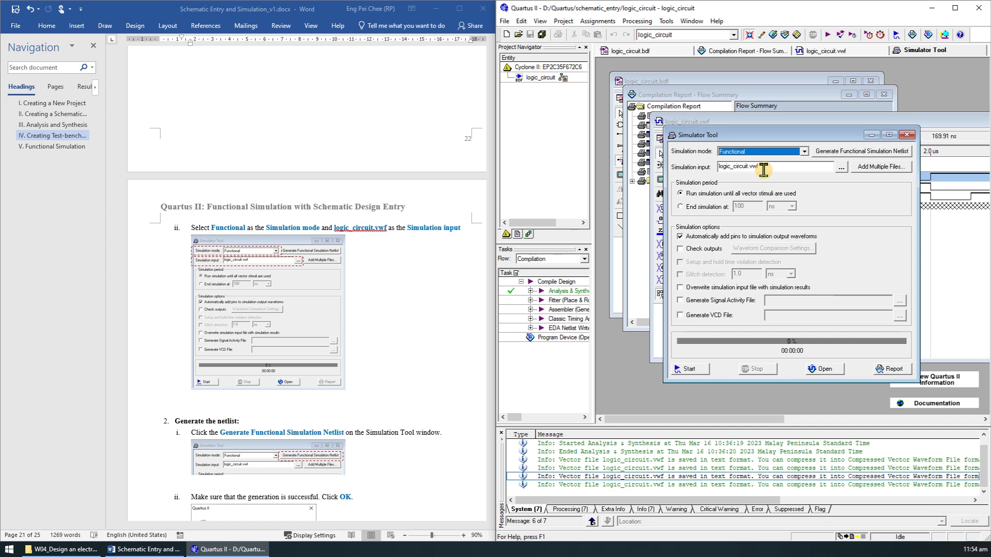
# Step: Generate the functional simulation netlist and close the Simulator Tool
pyautogui.scroll(-3, 363, 278)
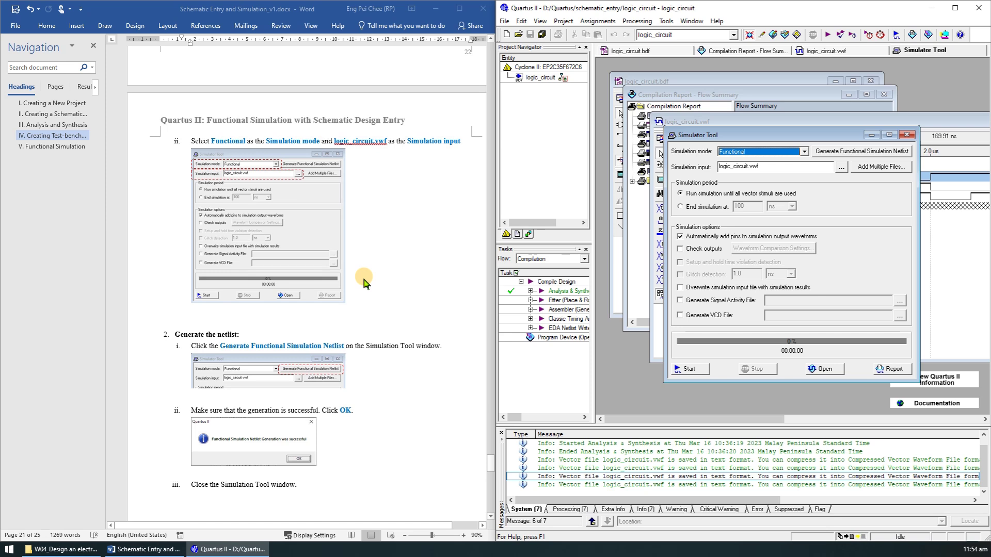
pyautogui.scroll(-1, 363, 275)
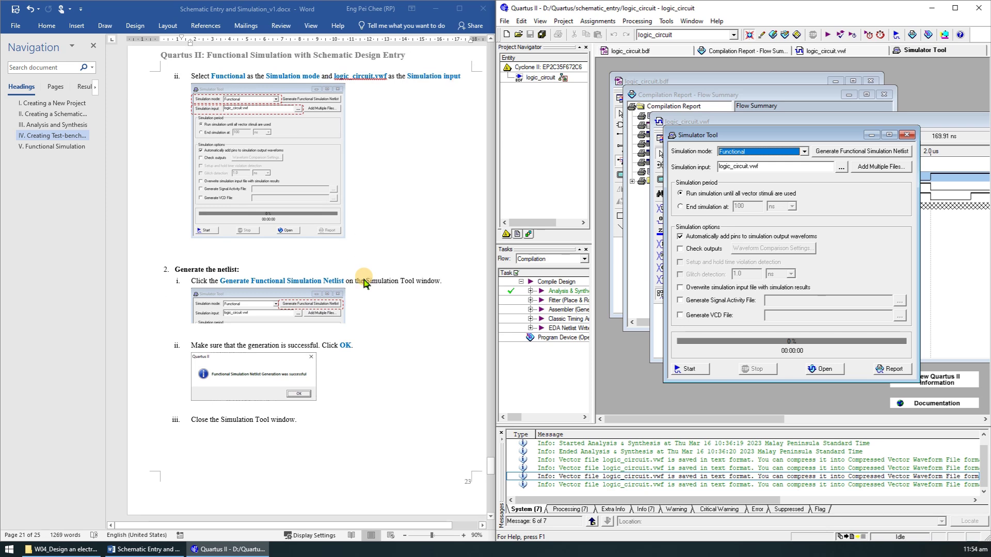
pyautogui.click(903, 157)
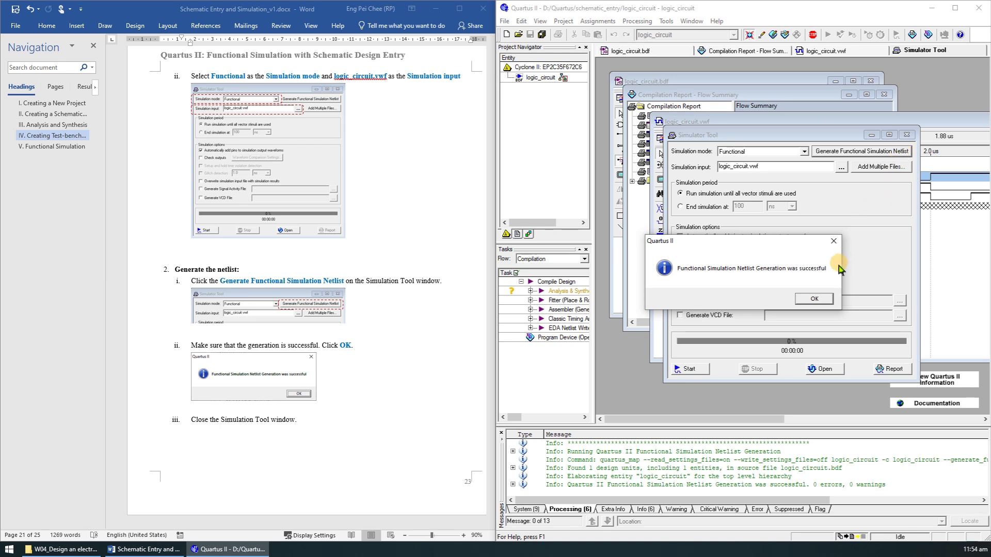
pyautogui.click(814, 299)
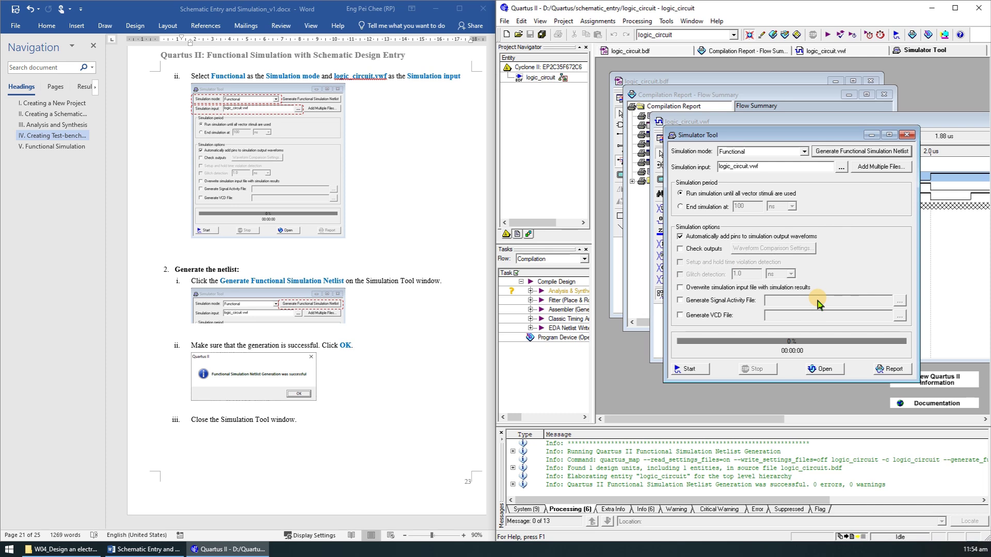
pyautogui.click(907, 136)
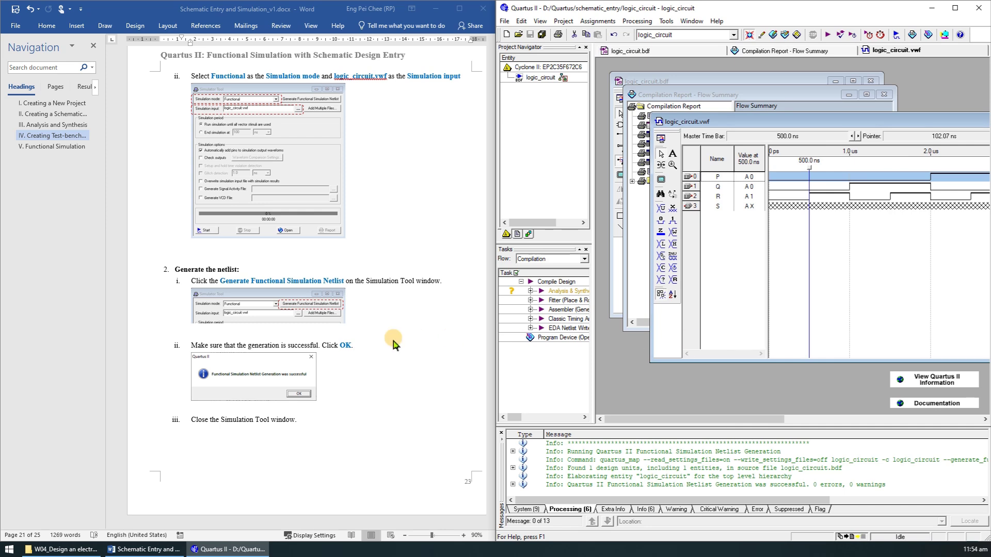
# Step: Run the functional simulation of logic_circuit as described in the guide's simulation section and dismiss the message boxes
pyautogui.scroll(-10, 392, 336)
pyautogui.scroll(-4, 393, 340)
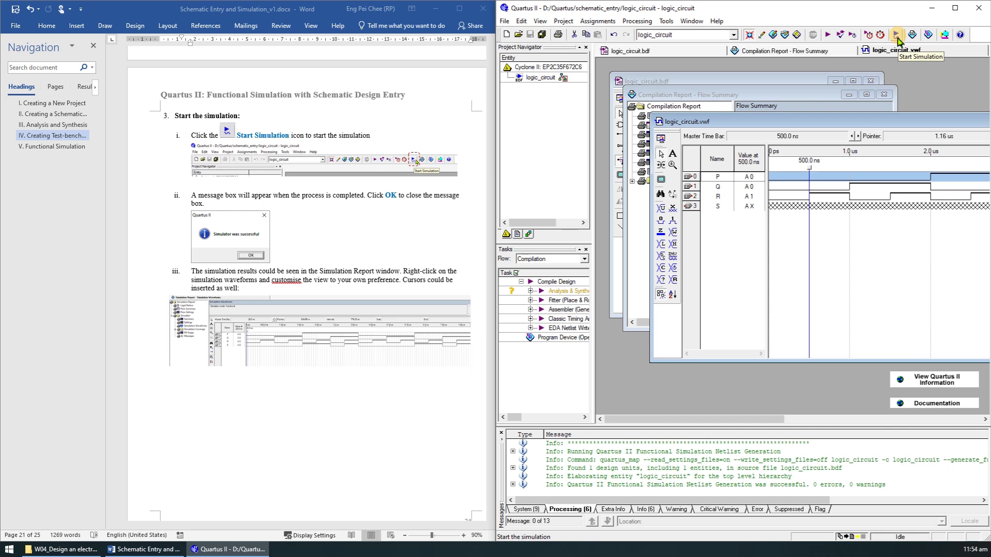
pyautogui.click(897, 35)
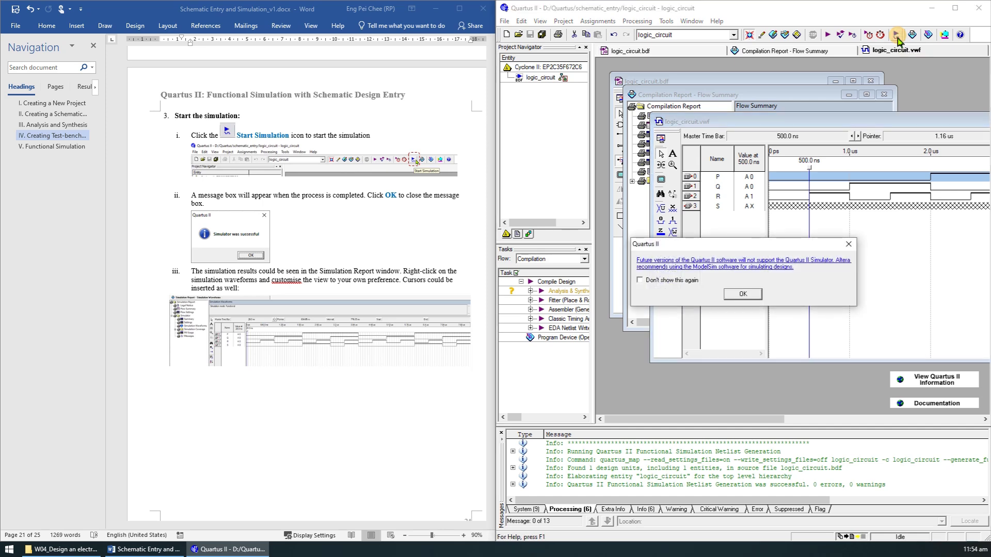
pyautogui.click(744, 294)
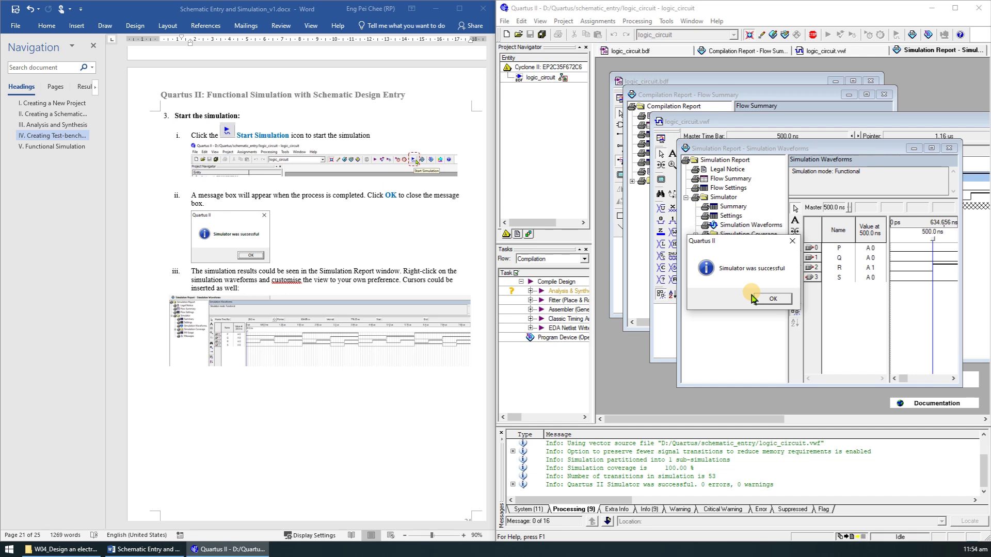
pyautogui.click(771, 299)
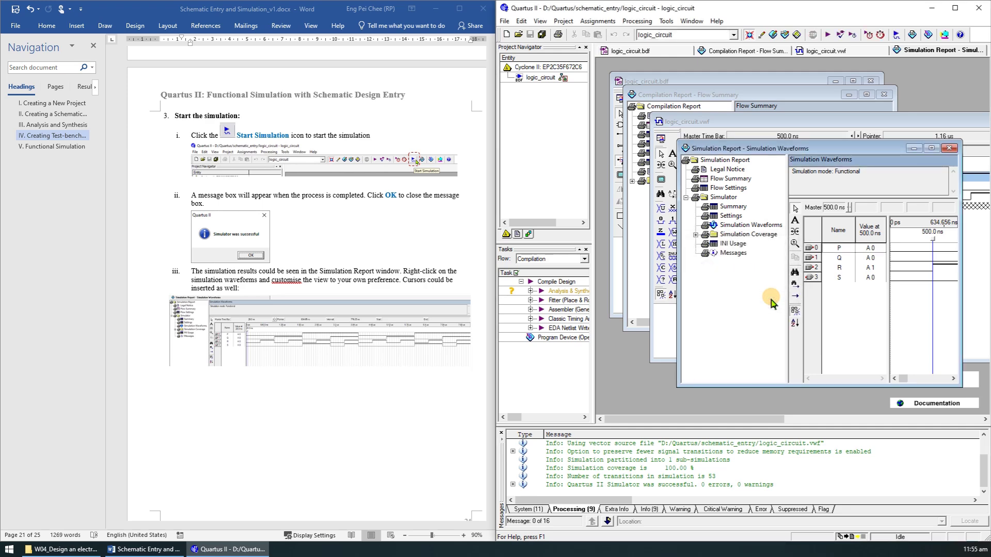
# Step: Enlarge the simulation waveforms to full view and switch to the Word guide to compare them with the truth table for S
pyautogui.click(931, 148)
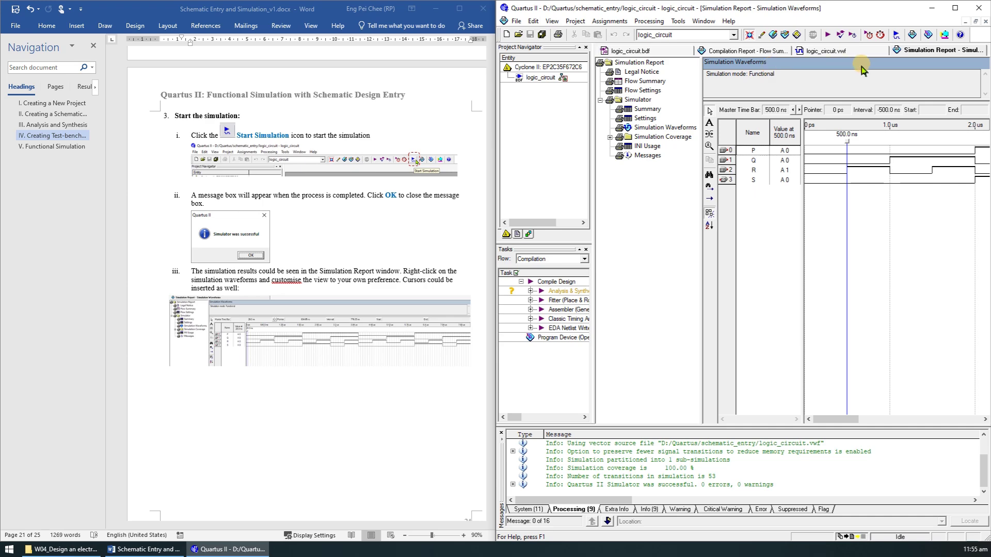
pyautogui.click(954, 7)
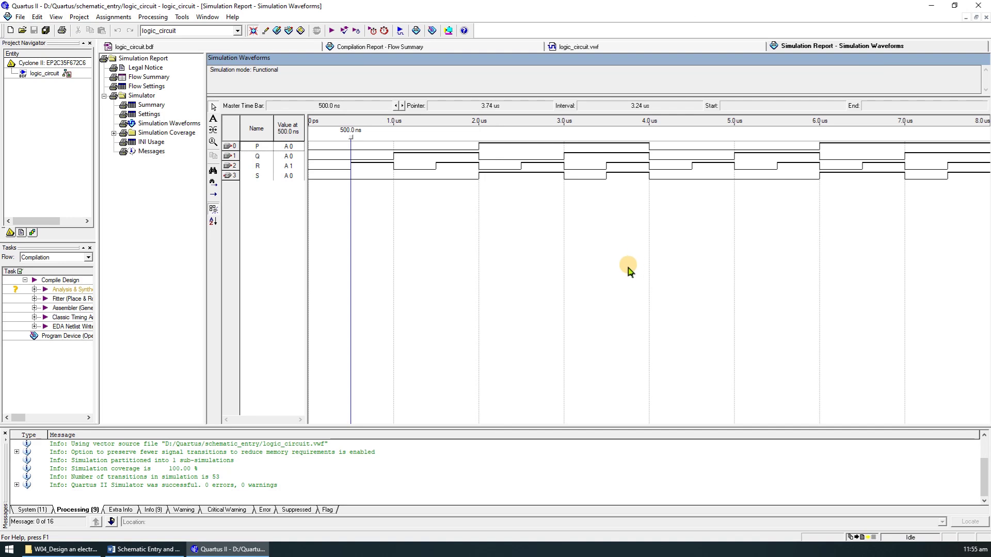
pyautogui.hotkey('alt', 'Tab')
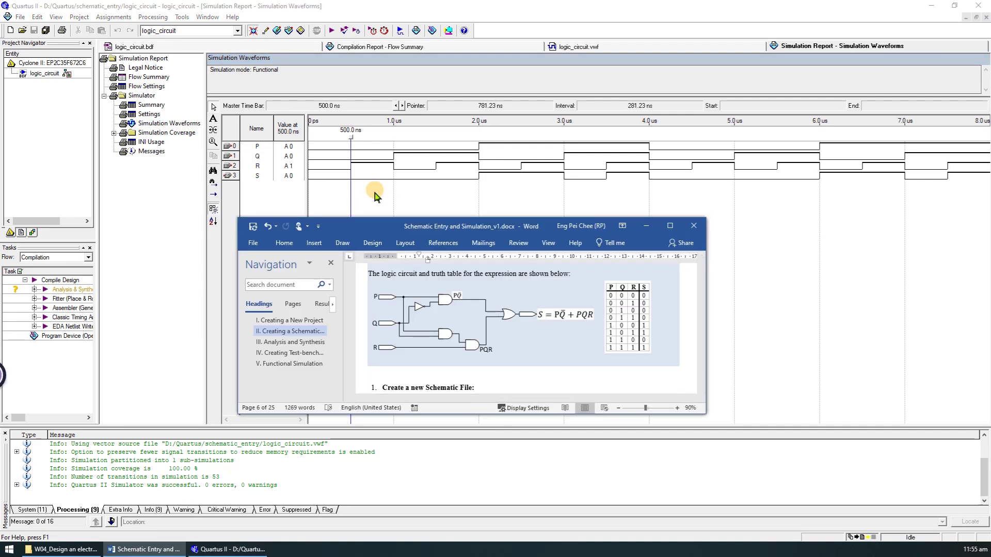